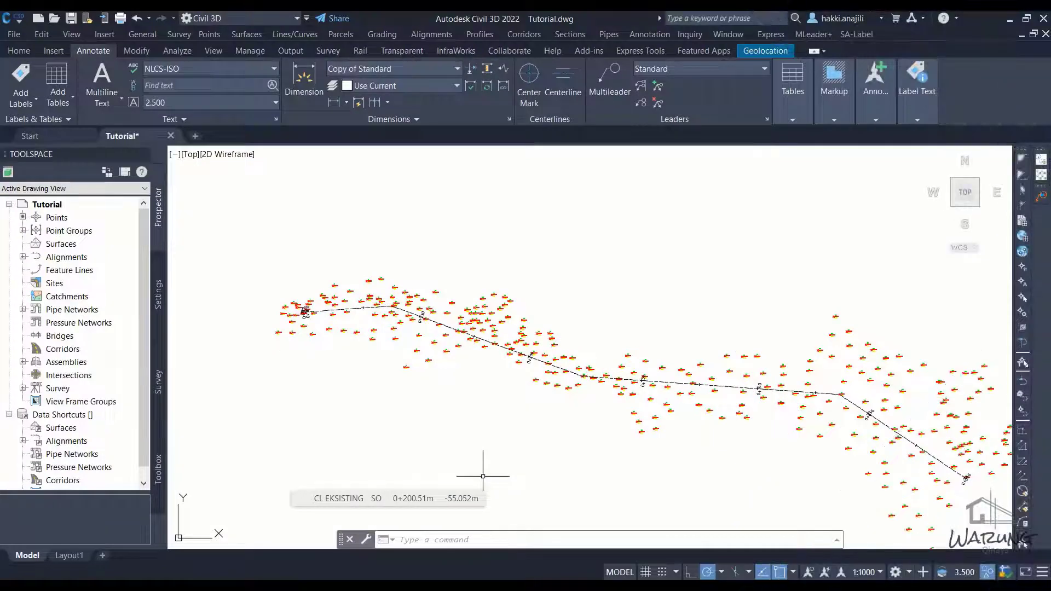
Pan and zoom across the survey points to find the CL EKSISTING alignment.
click(654, 292)
click(610, 257)
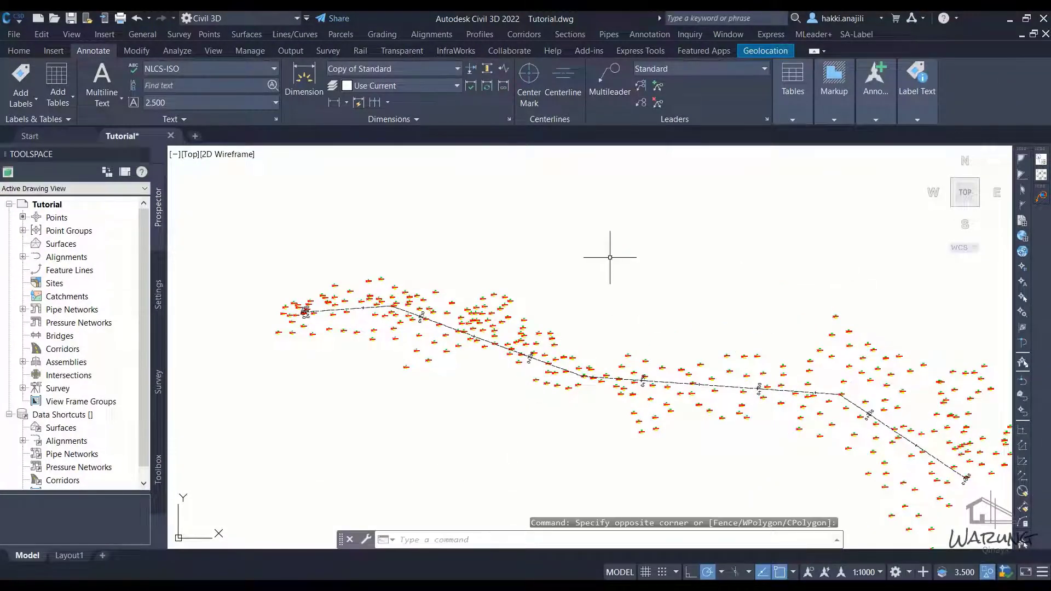
mouse_move(606, 267)
middle_down()
mouse_move(548, 254)
mouse_move(569, 252)
middle_up()
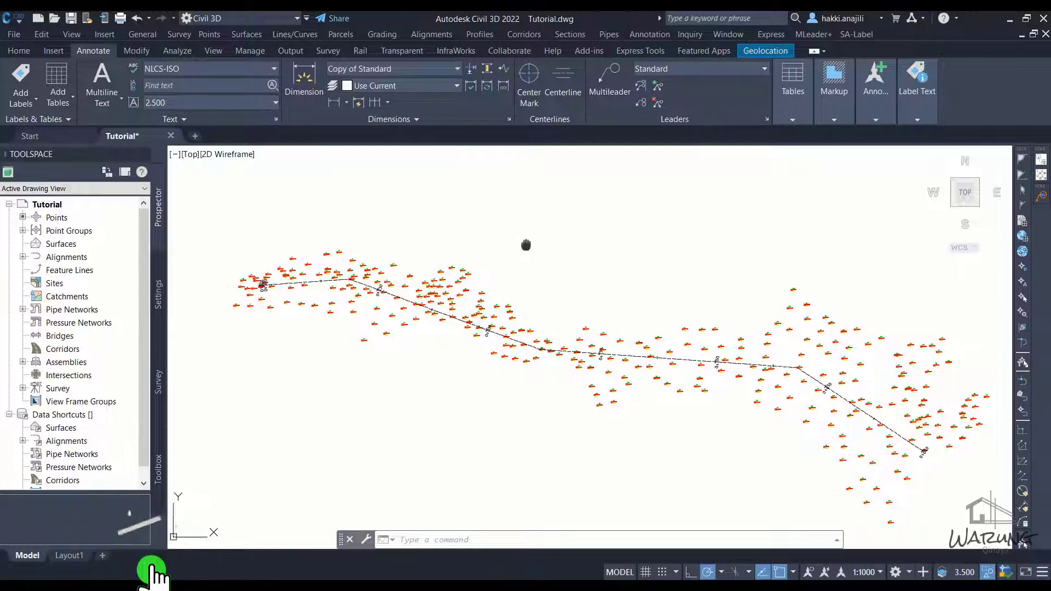
middle_drag(531, 245, 526, 236)
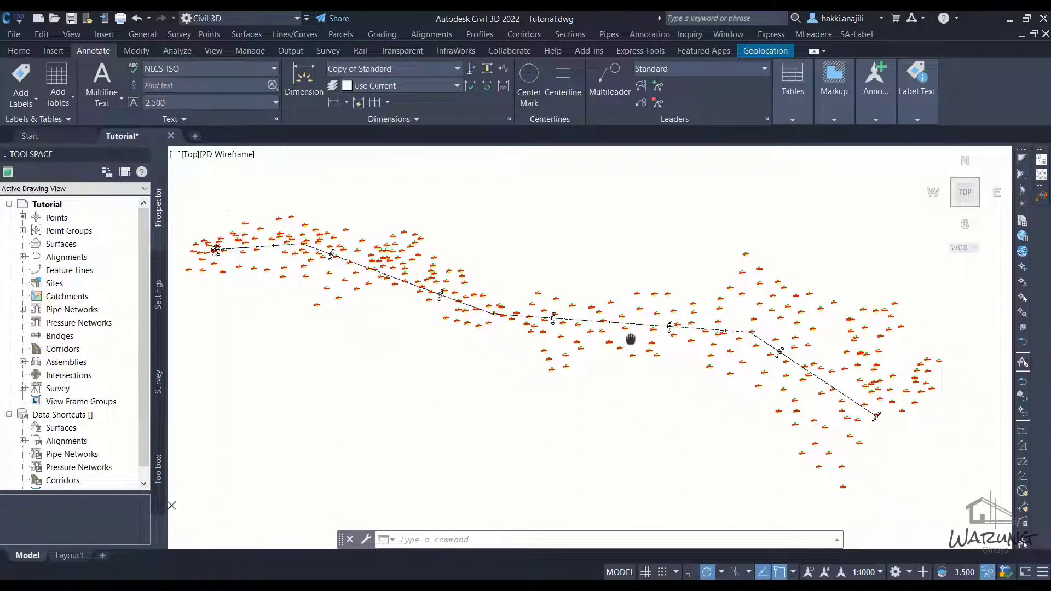
middle_drag(693, 379, 628, 338)
click(613, 391)
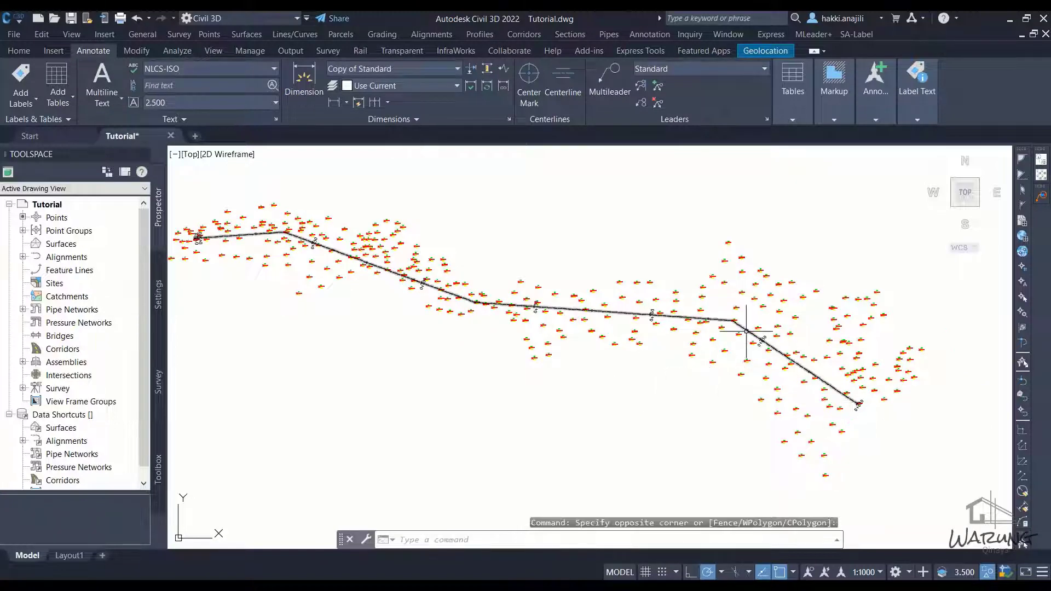
scroll(734, 321, up, 5)
scroll(734, 321, down, 5)
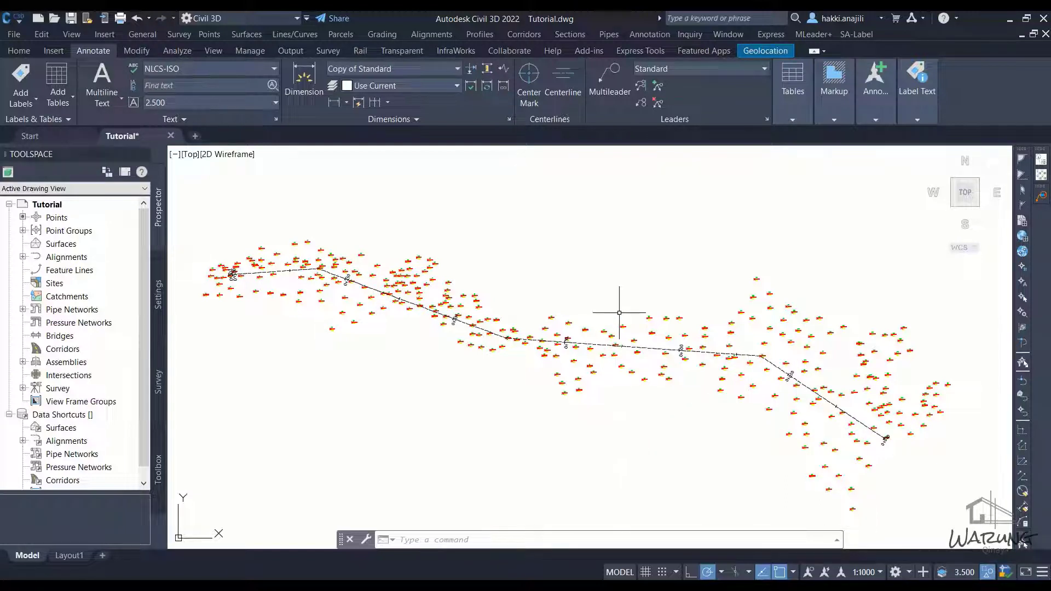
Recentre the view and select the CL EKSISTING alignment so its grips show.
click(432, 444)
click(376, 396)
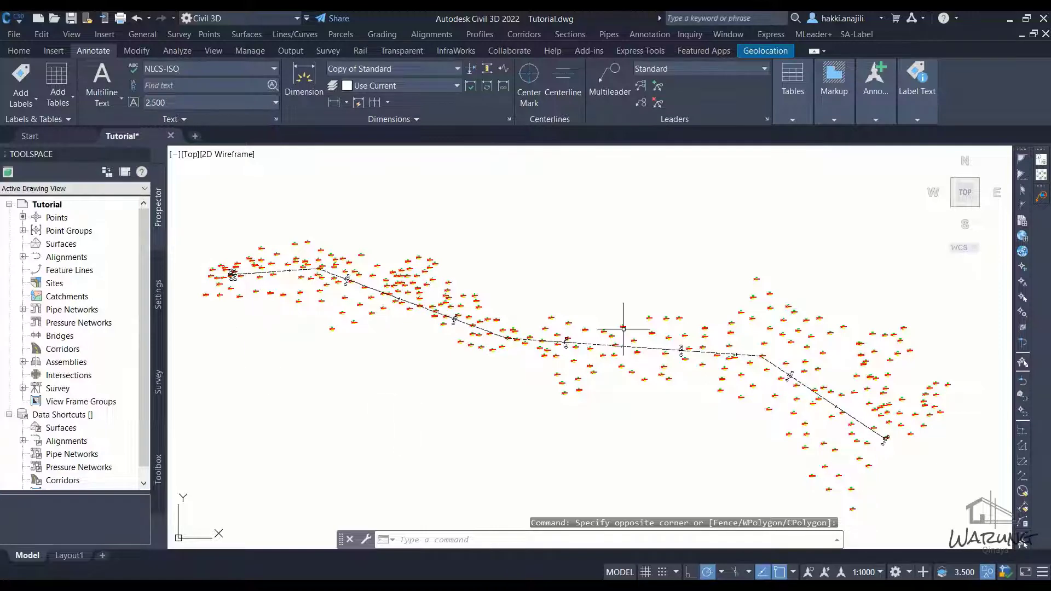
middle_drag(811, 375, 774, 375)
click(609, 251)
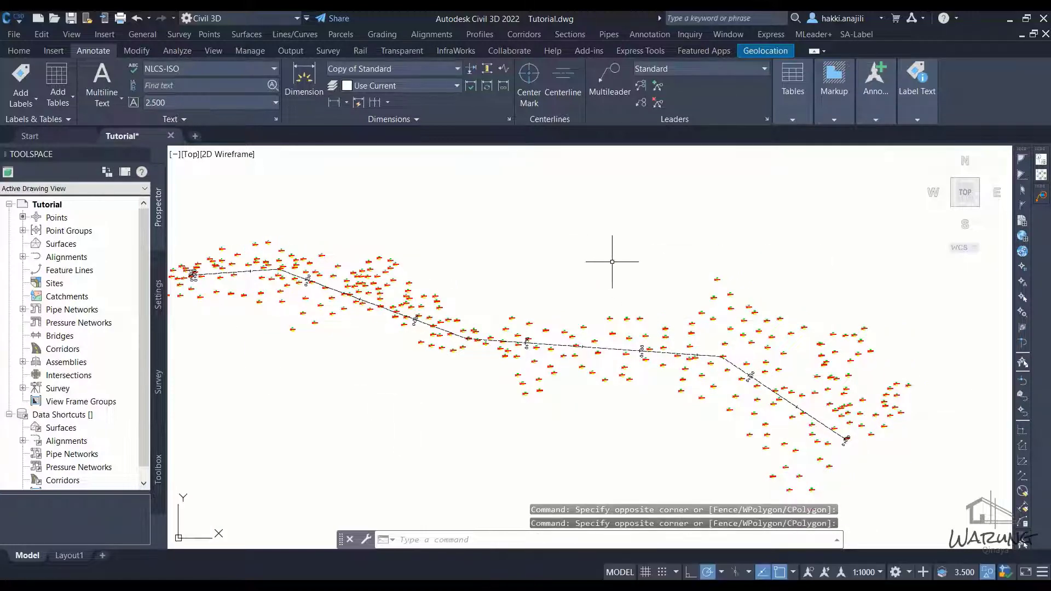
middle_drag(614, 258, 647, 286)
scroll(694, 345, up, 4)
scroll(699, 356, down, 3)
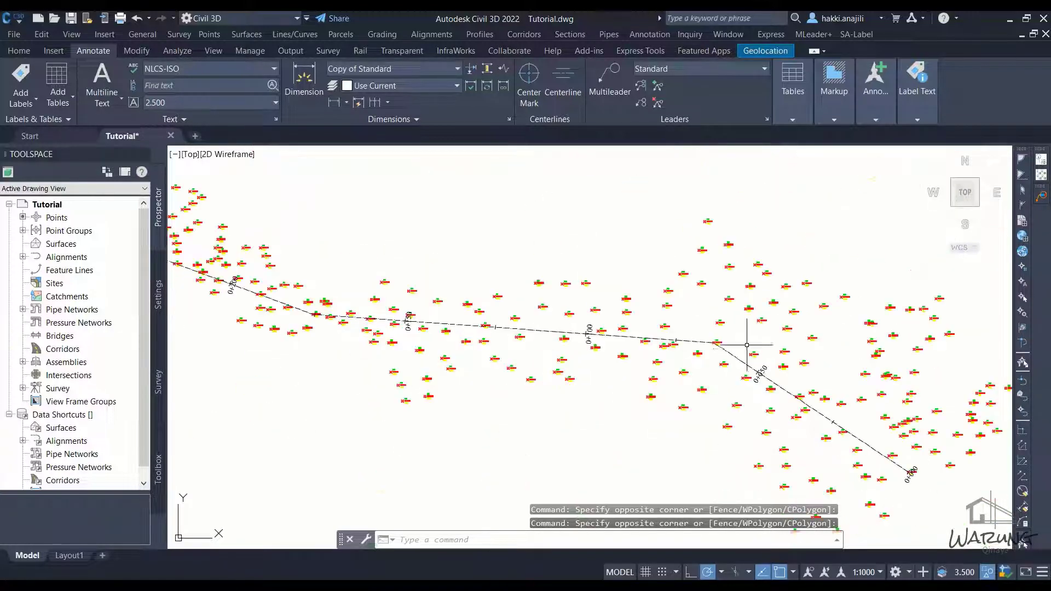
click(743, 372)
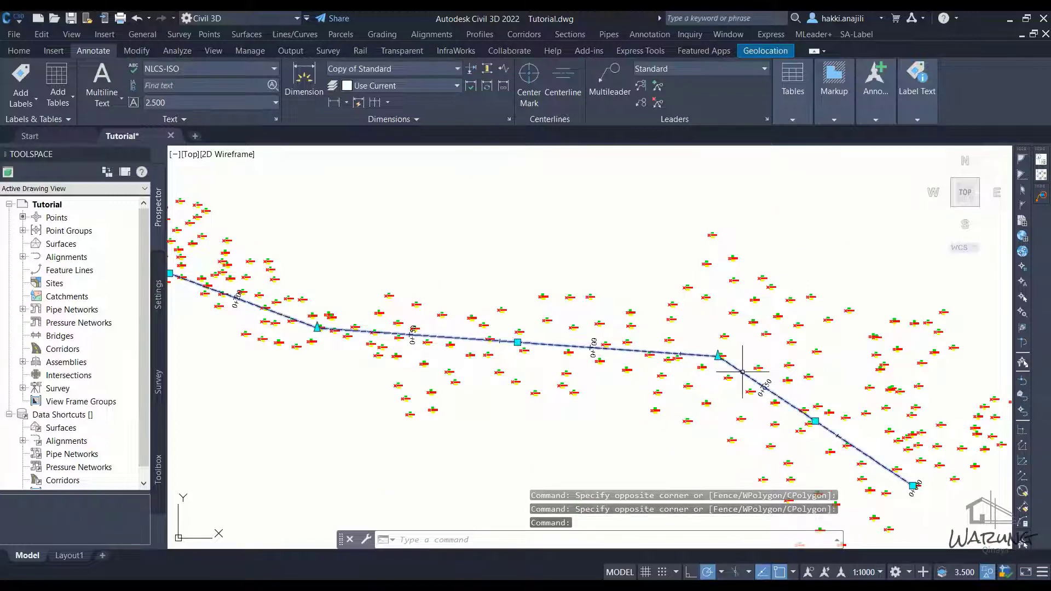
Zoom out to see the whole selected CL EKSISTING alignment with its contextual tab.
scroll(733, 367, down, 3)
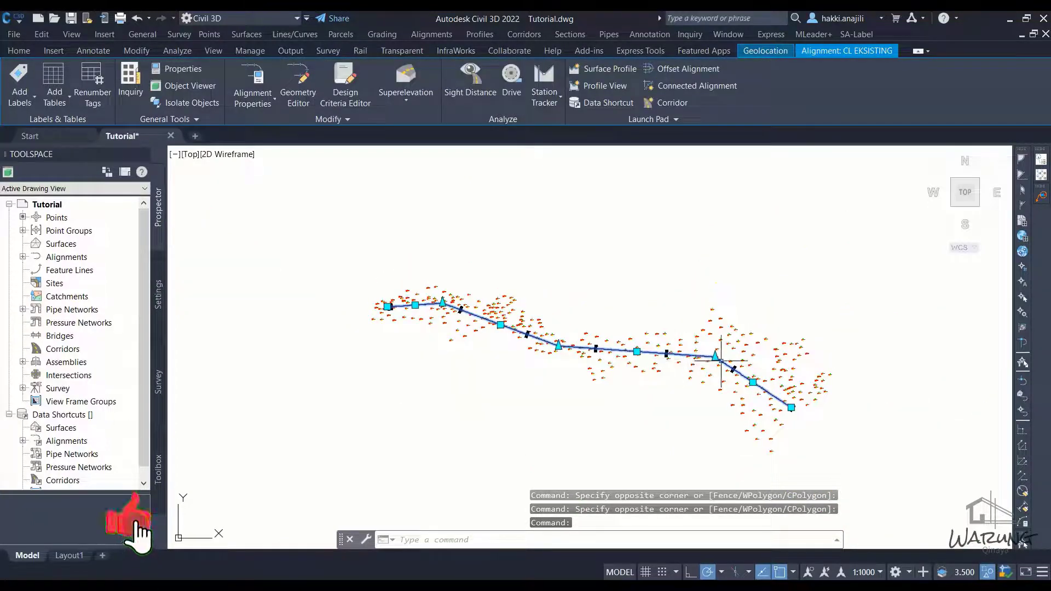
scroll(721, 361, up, 3)
click(586, 225)
scroll(660, 280, up, 1)
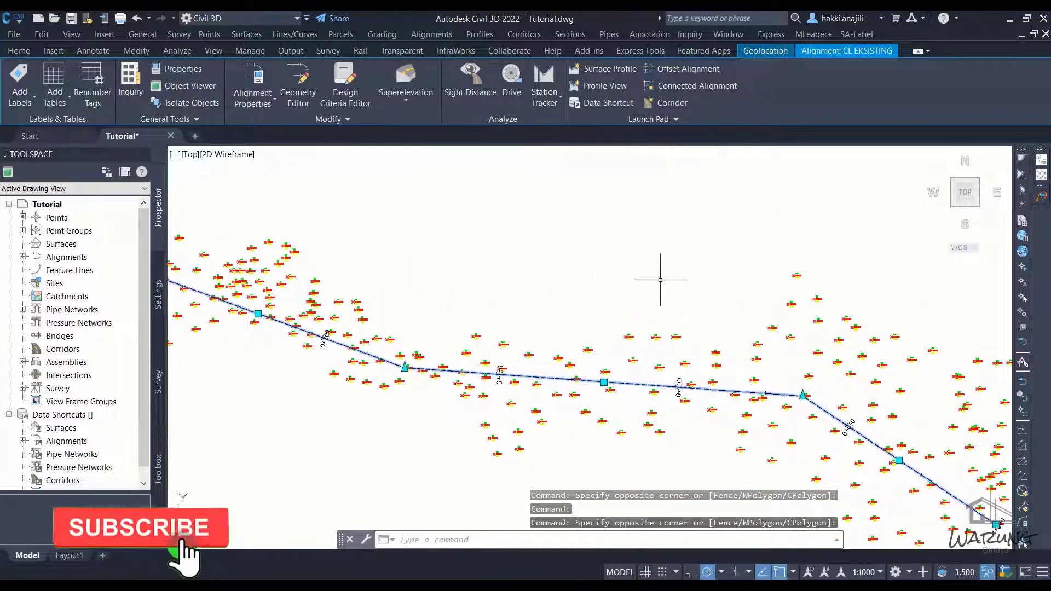
scroll(660, 280, down, 1)
scroll(659, 284, down, 1)
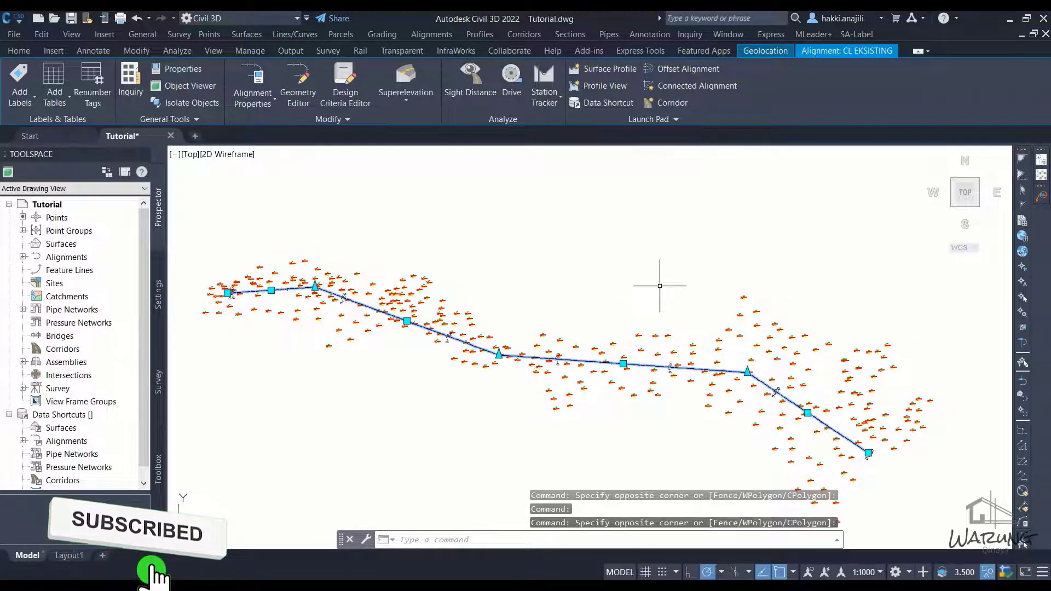
Open Geometry Editor's Alignment Layout Tools, check its curve types, and reposition the toolbar.
click(298, 98)
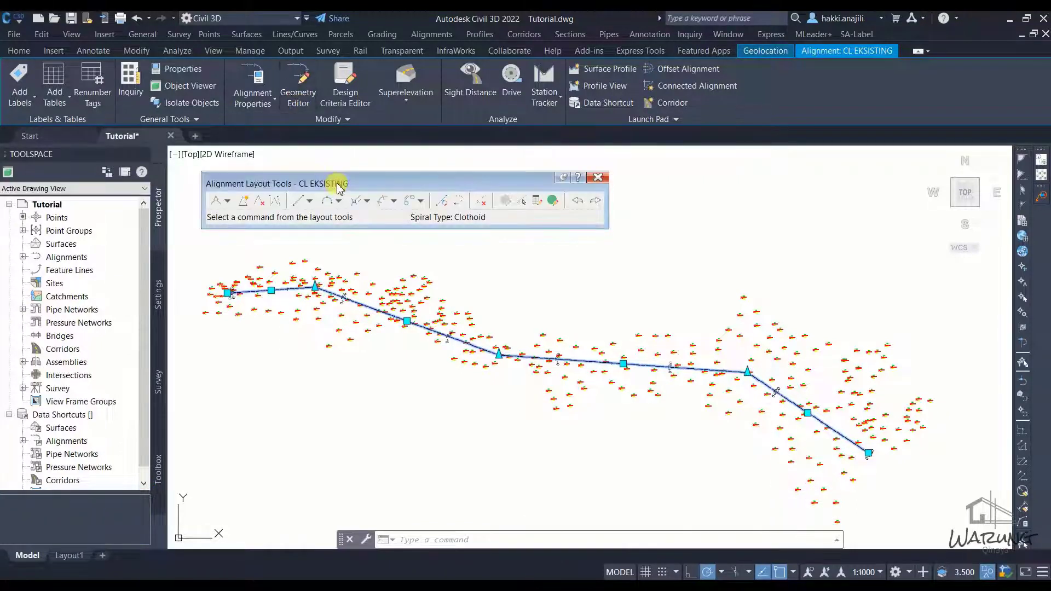
mouse_move(338, 187)
mouse_down()
mouse_move(527, 194)
mouse_move(455, 207)
mouse_move(346, 195)
mouse_up()
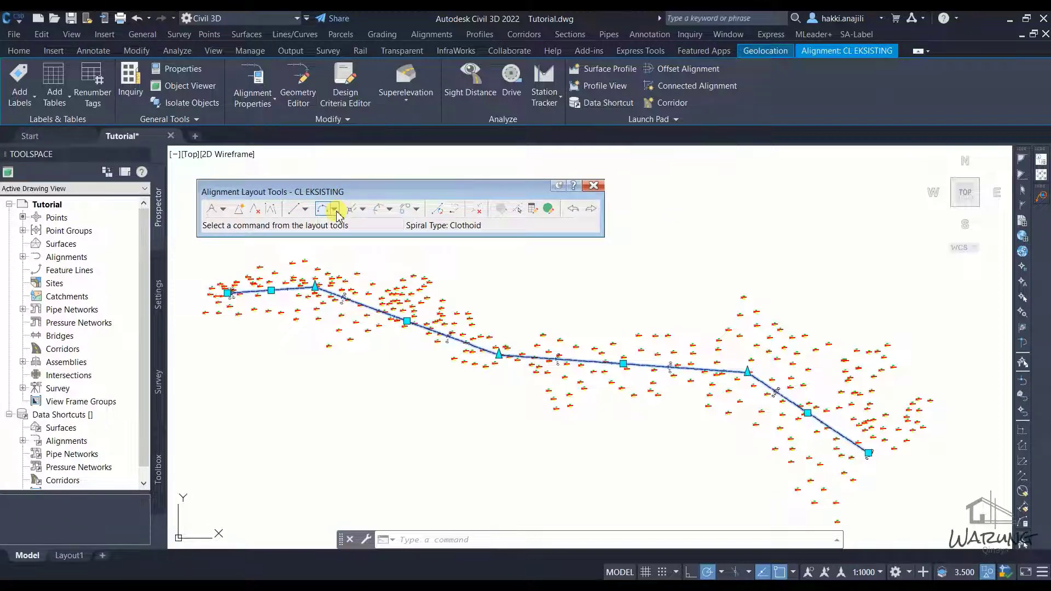
click(334, 209)
click(363, 192)
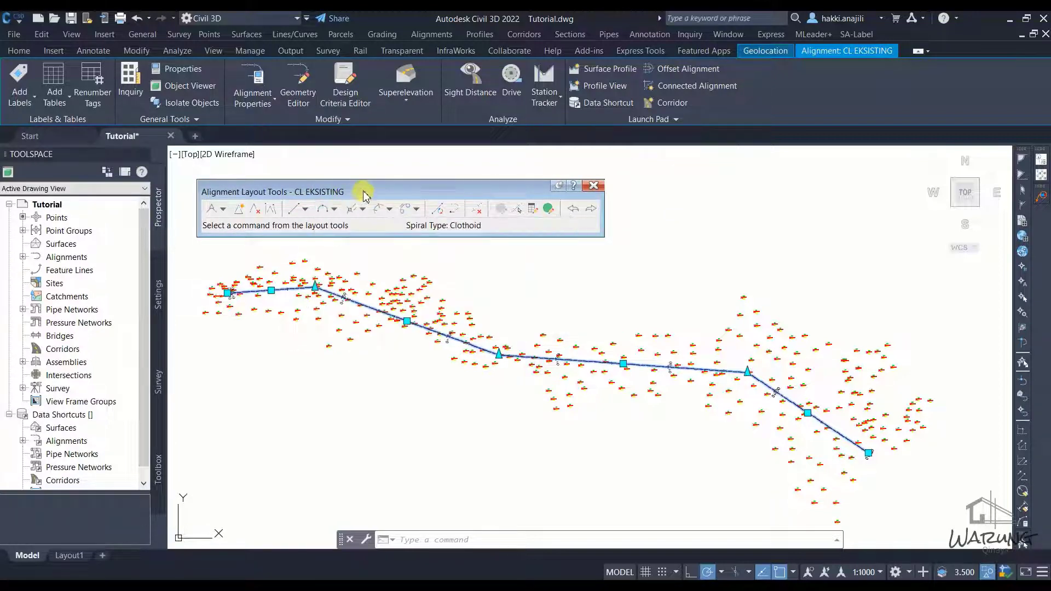
mouse_move(363, 191)
mouse_down()
mouse_move(605, 214)
mouse_move(575, 211)
mouse_up()
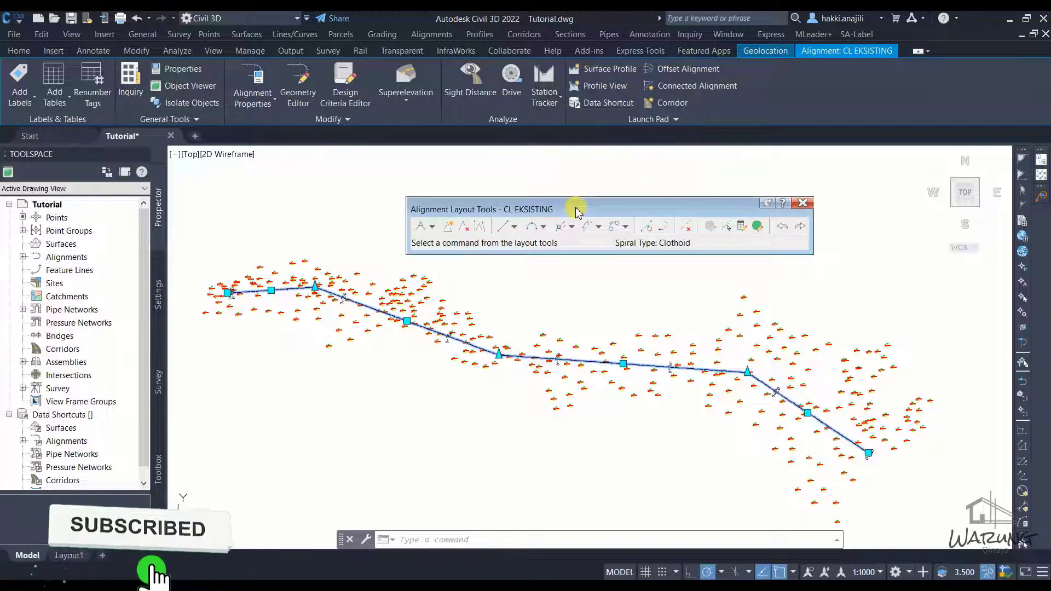
drag(575, 210, 498, 207)
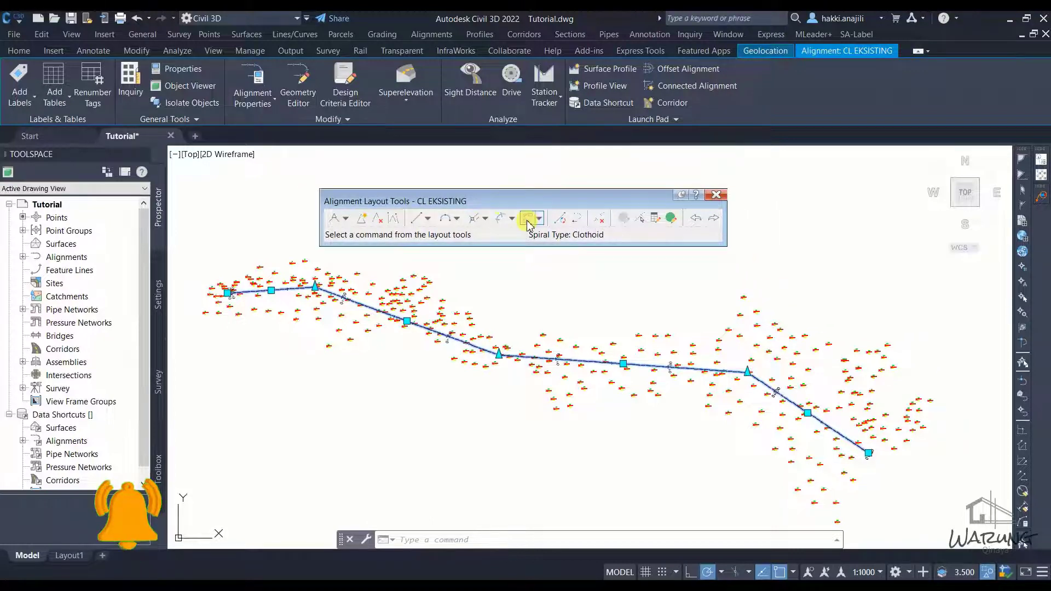
scroll(754, 364, up, 4)
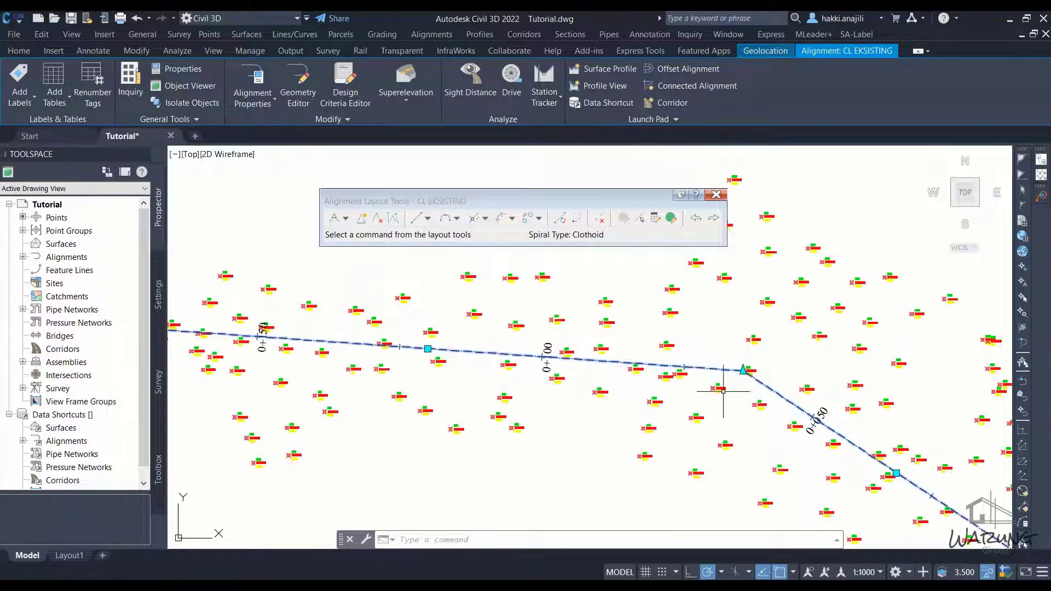
scroll(723, 391, down, 1)
scroll(733, 378, down, 2)
scroll(734, 383, down, 2)
scroll(730, 423, up, 5)
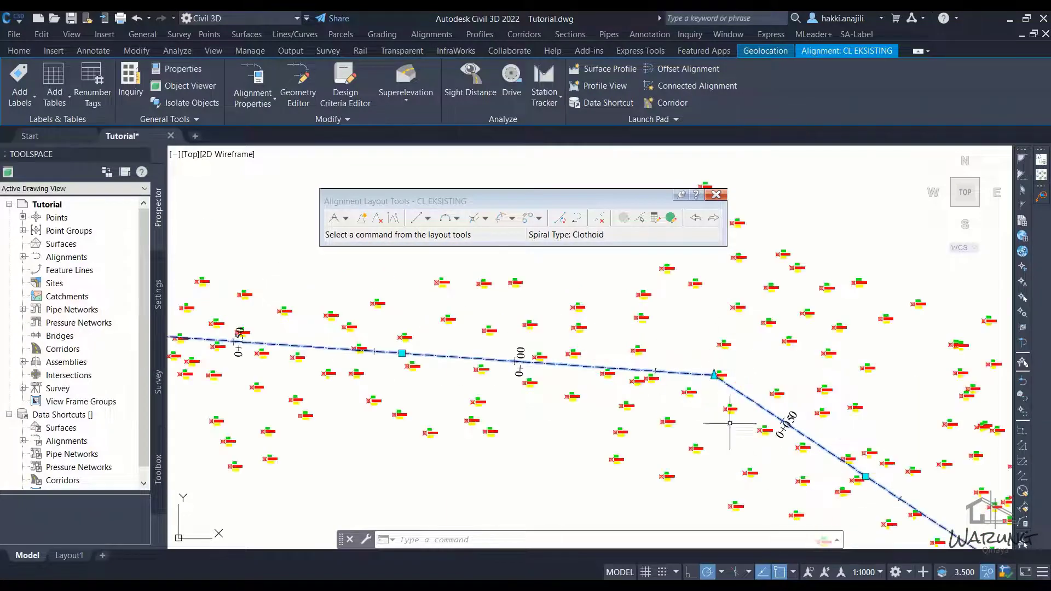
scroll(696, 391, down, 1)
scroll(696, 390, down, 2)
scroll(696, 390, down, 1)
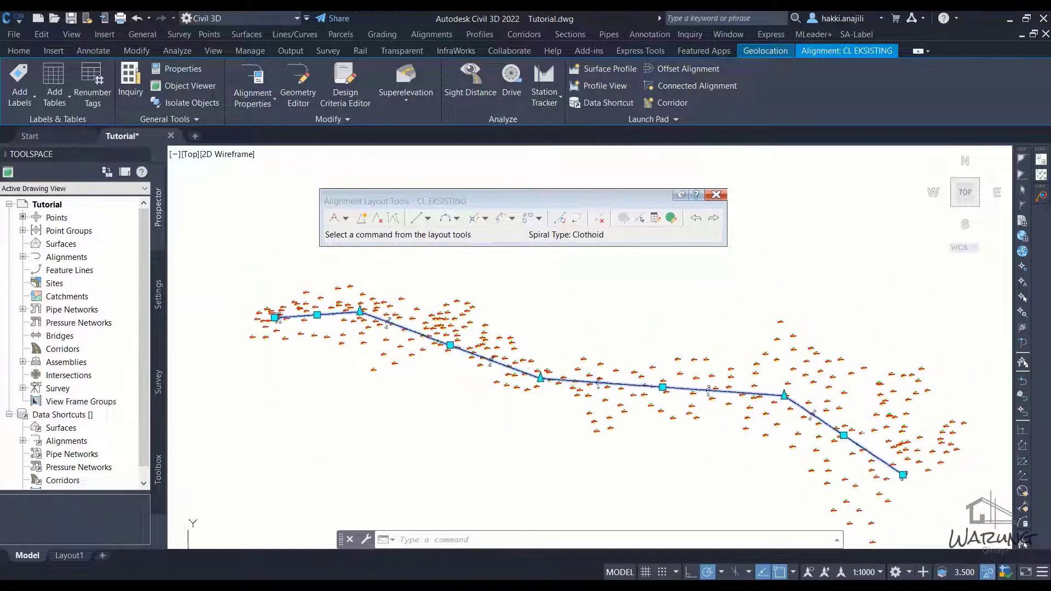
scroll(540, 379, up, 2)
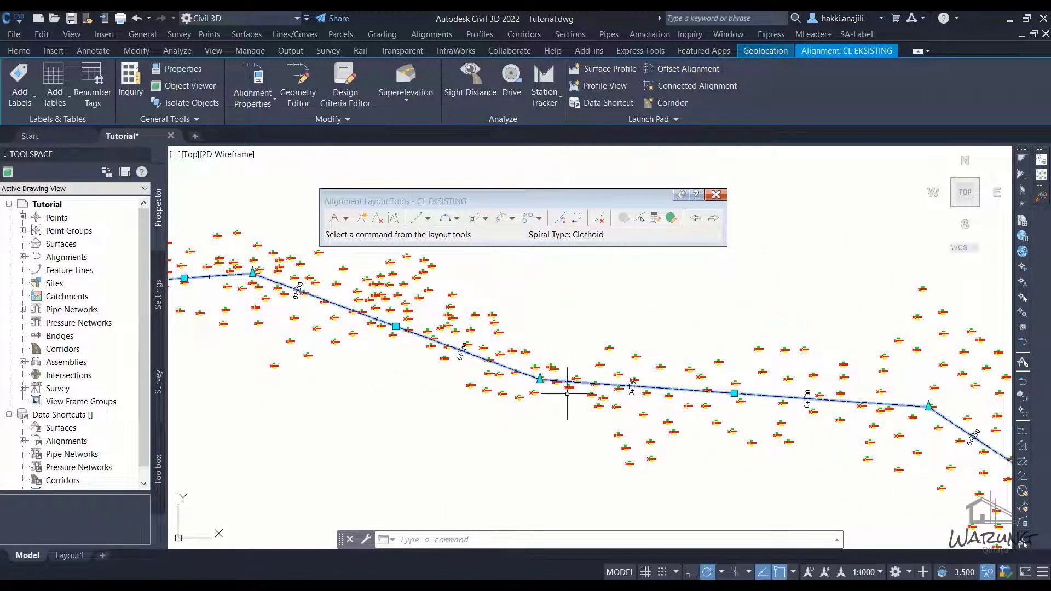
middle_drag(405, 380, 570, 404)
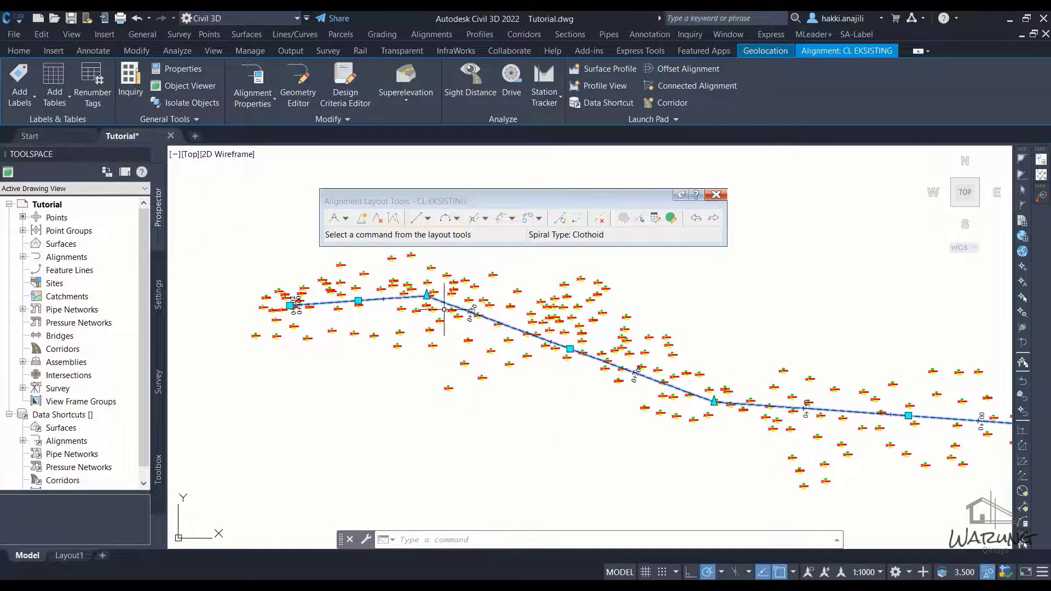
middle_drag(444, 309, 427, 322)
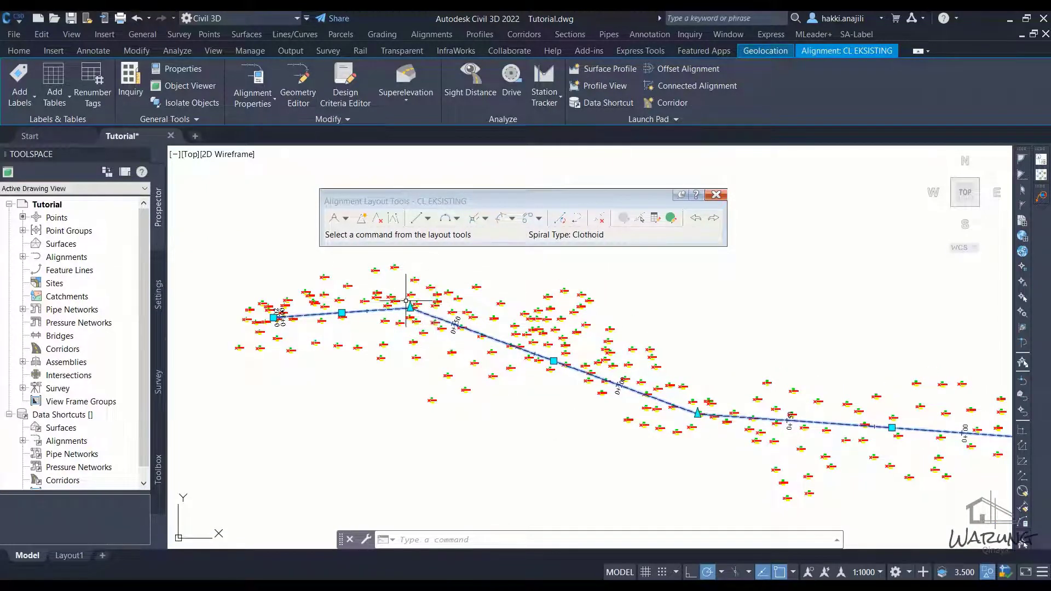
scroll(405, 301, up, 3)
scroll(410, 305, down, 2)
scroll(405, 320, down, 3)
scroll(357, 320, down, 4)
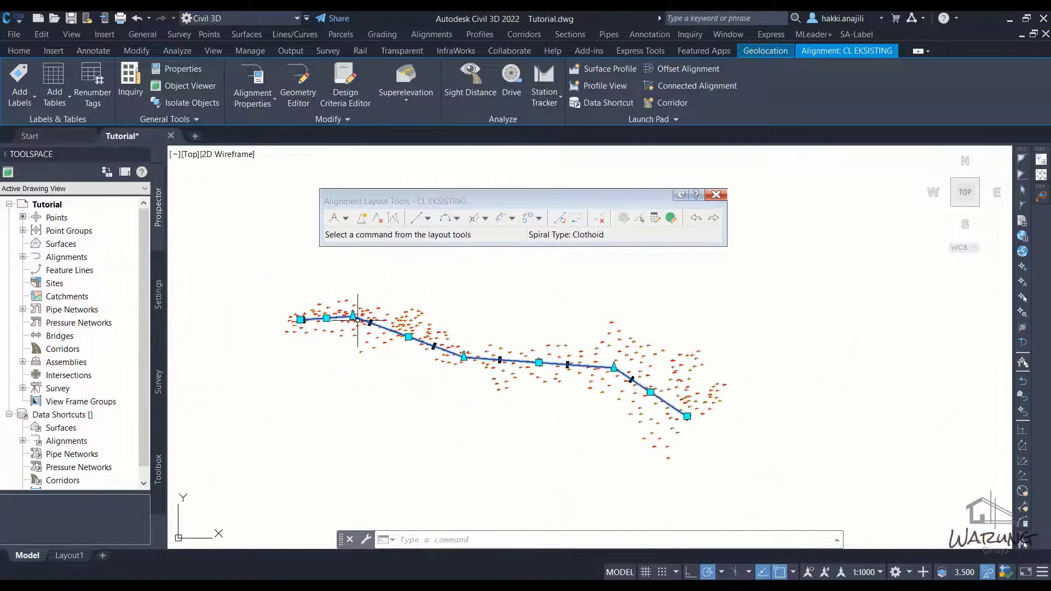
scroll(358, 320, up, 2)
scroll(402, 324, up, 1)
scroll(447, 328, up, 1)
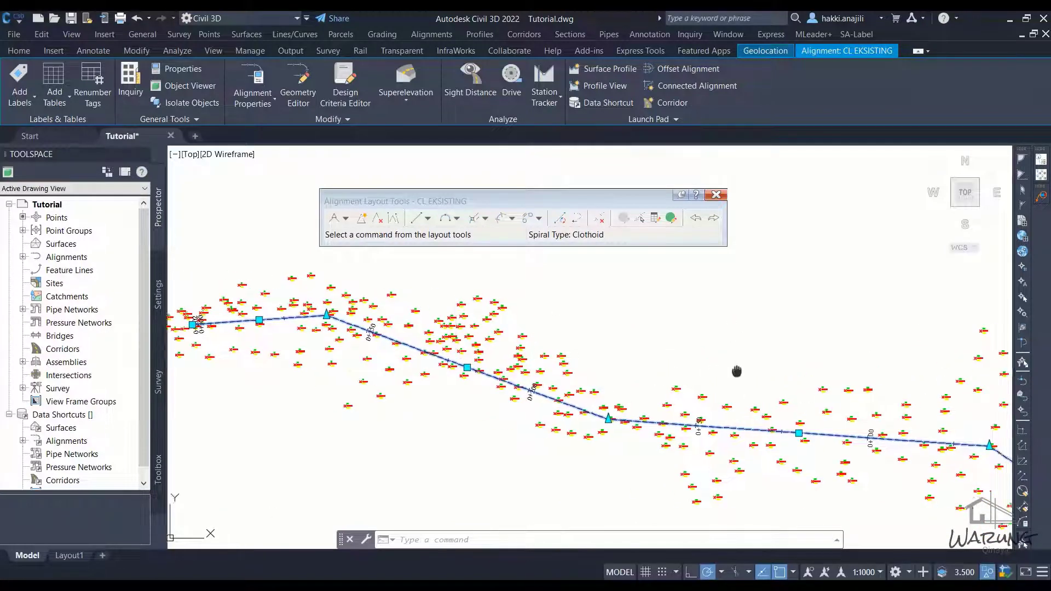
middle_drag(736, 371, 664, 388)
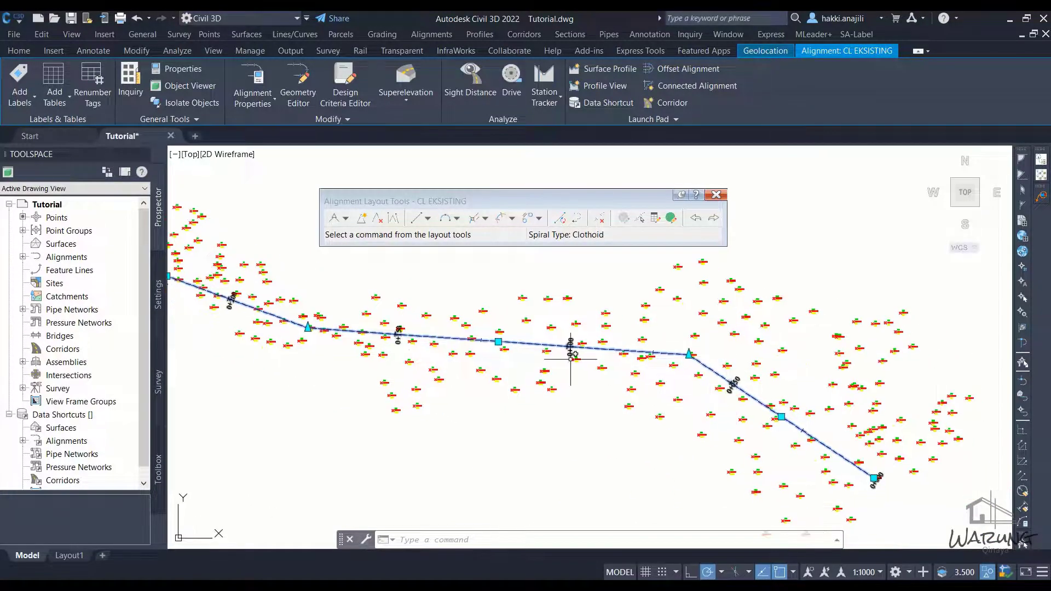
scroll(437, 364, up, 1)
scroll(511, 361, down, 3)
scroll(624, 381, up, 3)
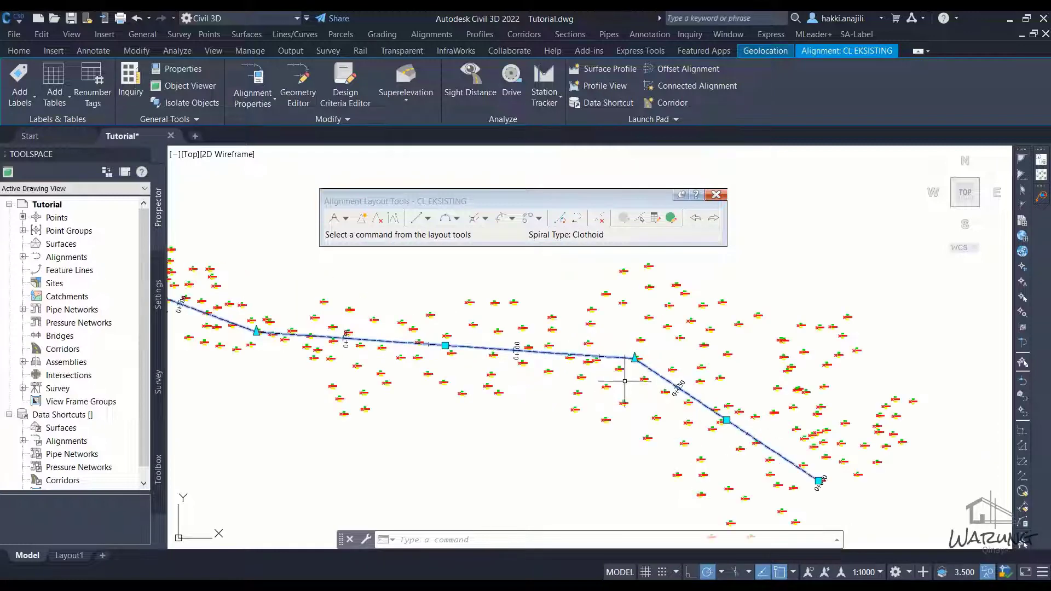
click(782, 268)
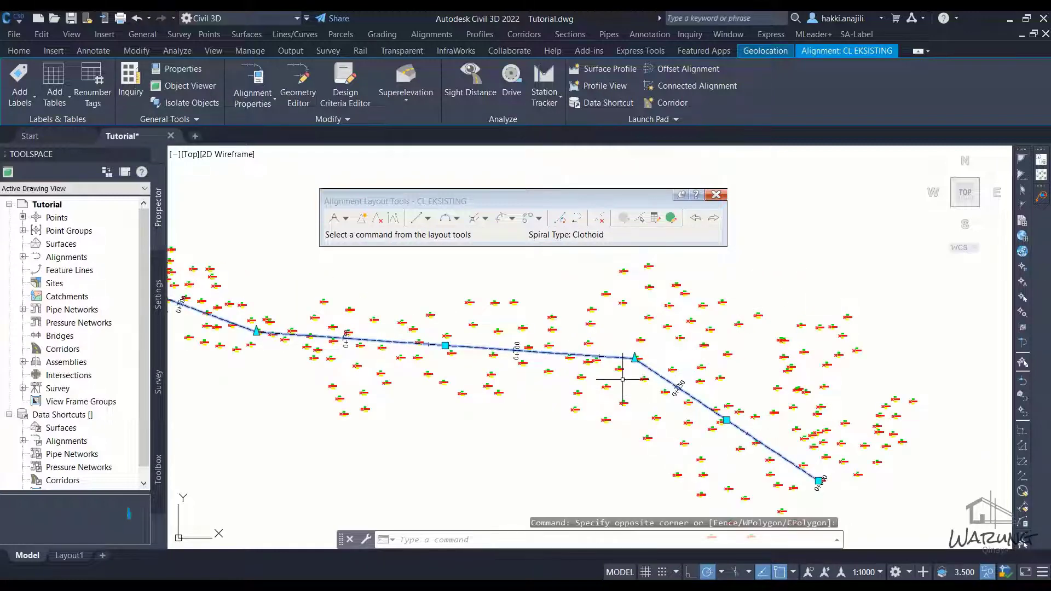
scroll(629, 359, up, 4)
middle_drag(629, 379, 592, 404)
scroll(592, 403, down, 3)
middle_drag(383, 290, 487, 293)
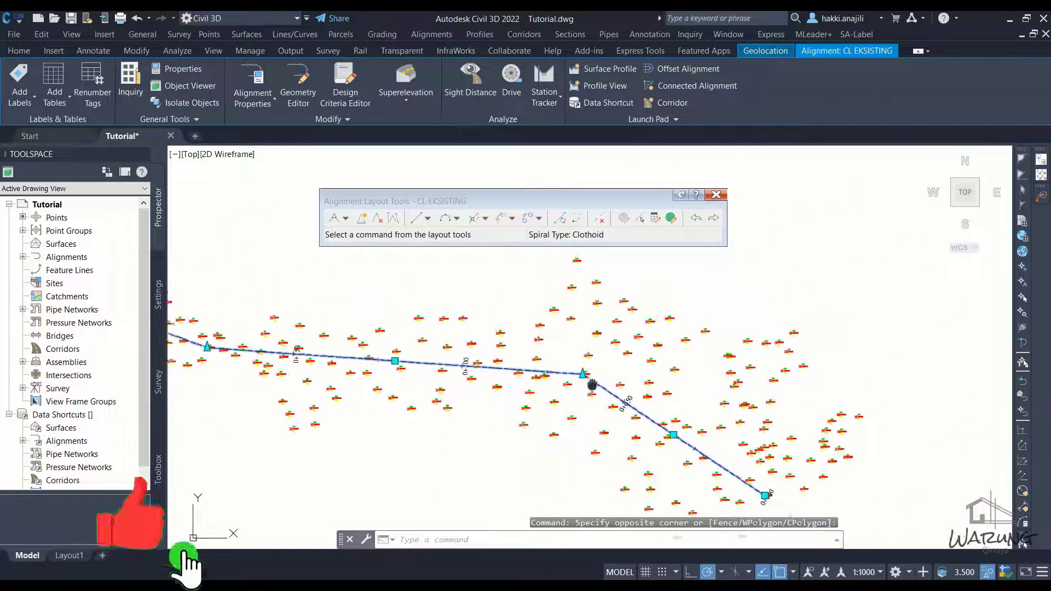
key(Escape)
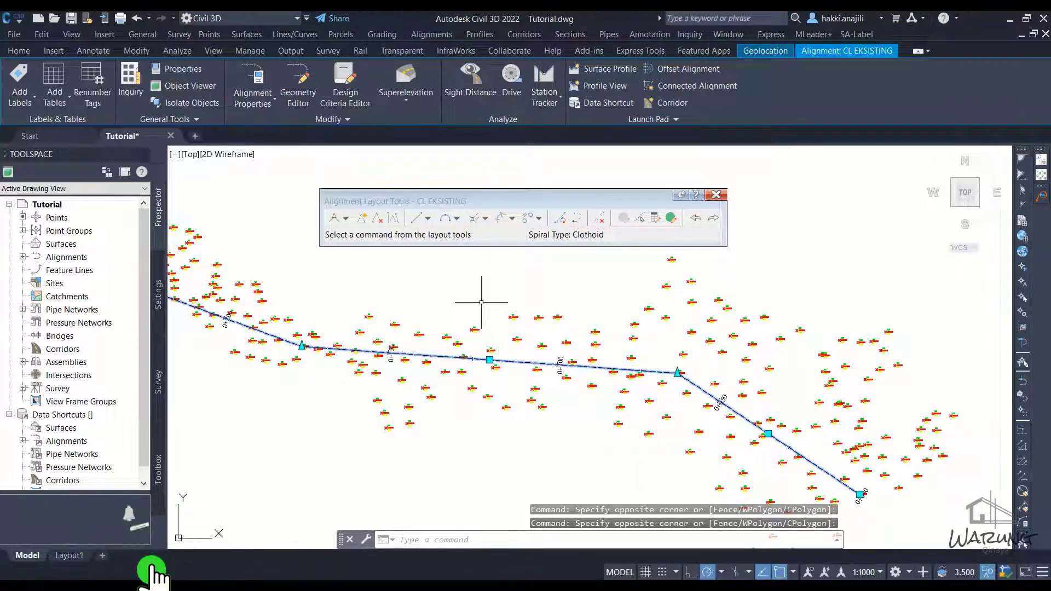
scroll(593, 307, down, 3)
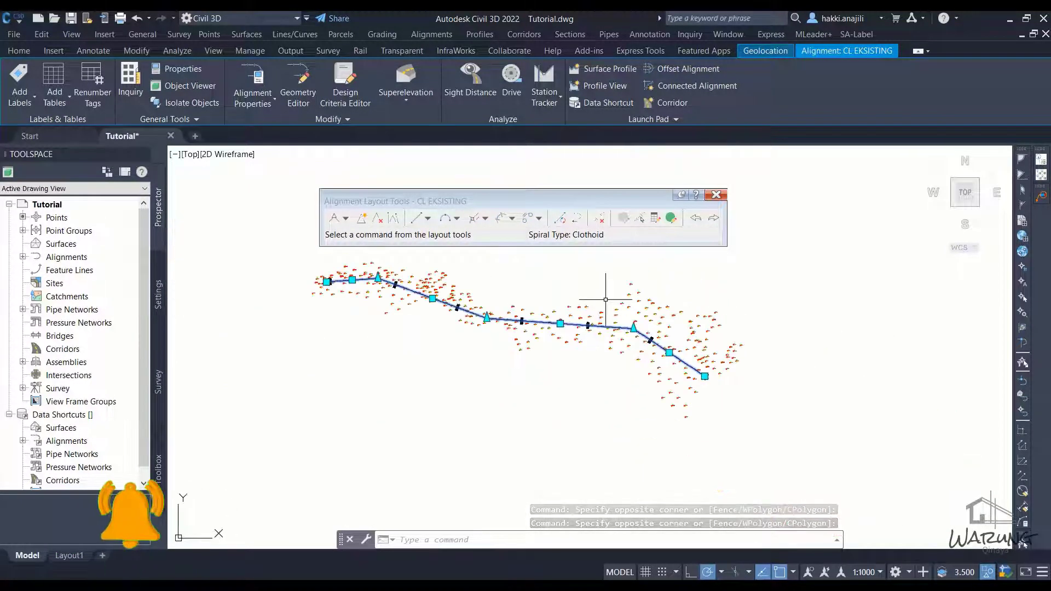
scroll(629, 331, up, 3)
scroll(652, 344, up, 2)
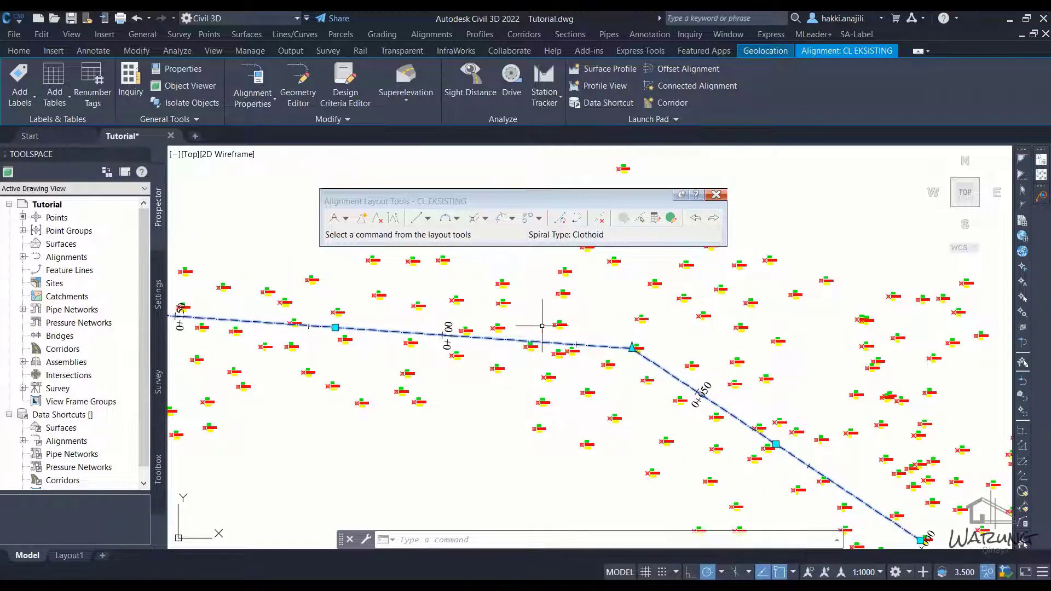
scroll(670, 347, down, 4)
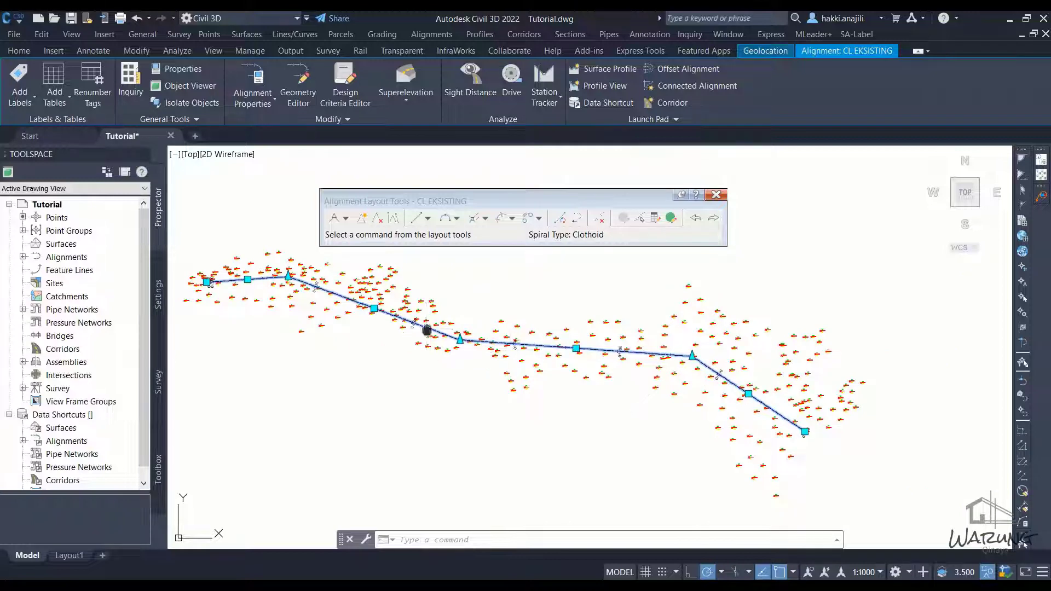
middle_drag(427, 330, 454, 356)
scroll(304, 312, up, 2)
scroll(297, 299, up, 2)
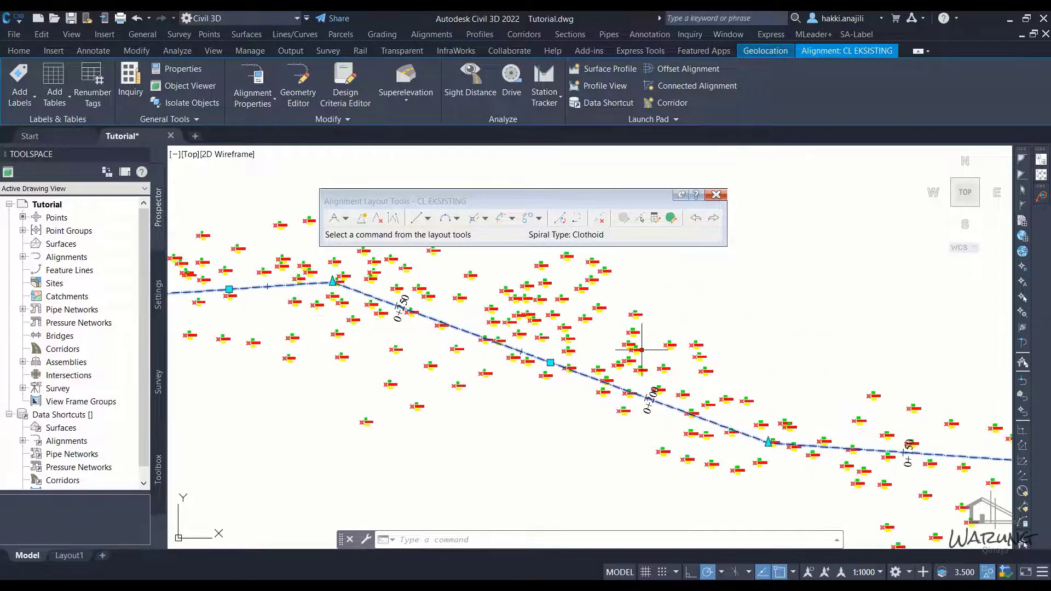
mouse_move(641, 349)
middle_down()
mouse_move(825, 352)
mouse_move(887, 469)
middle_up()
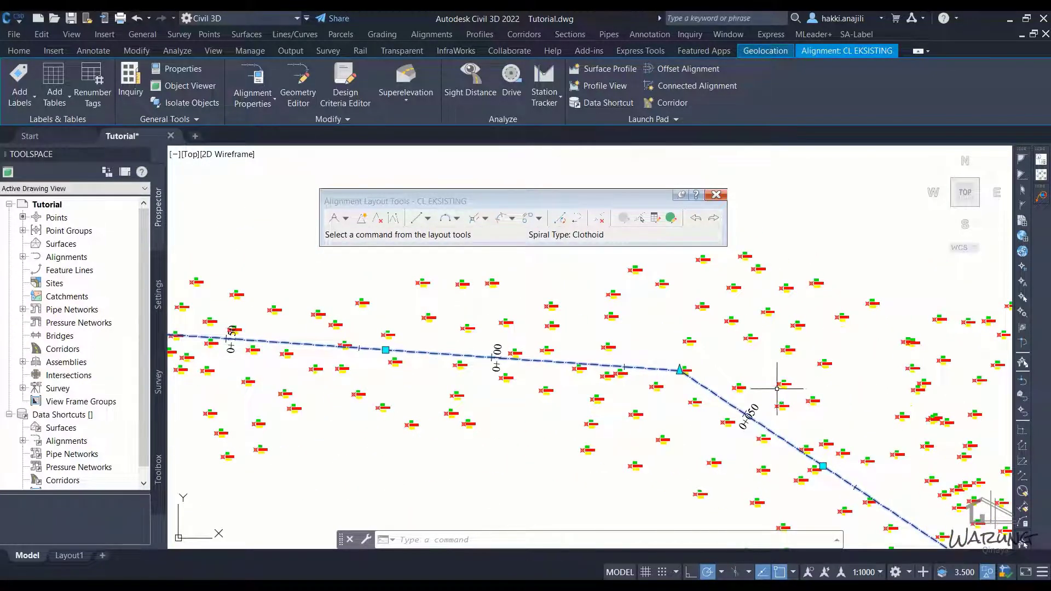
scroll(756, 377, down, 2)
scroll(700, 355, down, 2)
scroll(652, 338, up, 4)
middle_drag(650, 337, 661, 360)
click(660, 346)
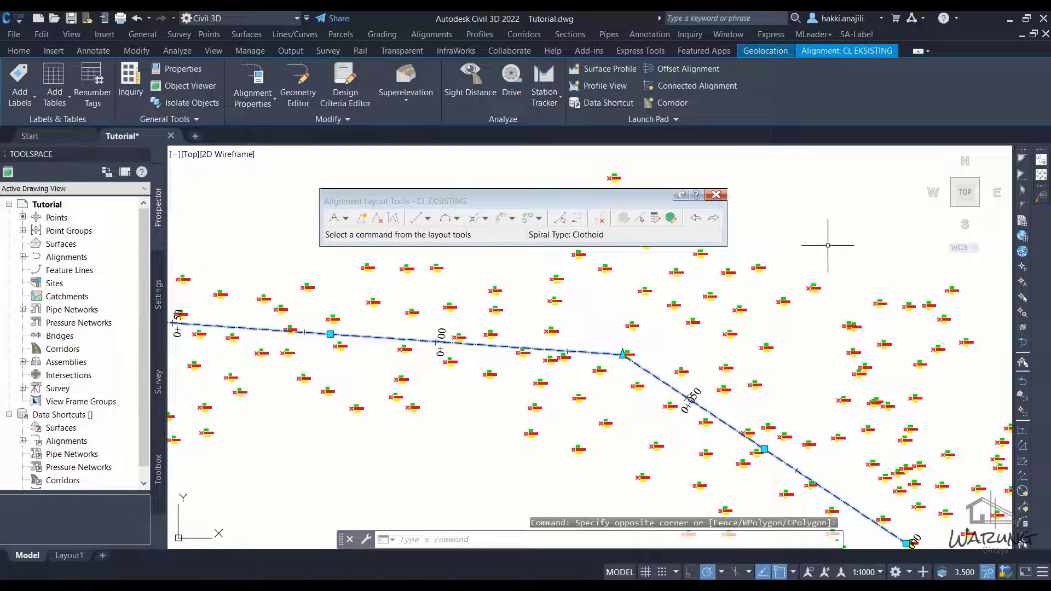
click(802, 204)
drag(591, 195, 618, 227)
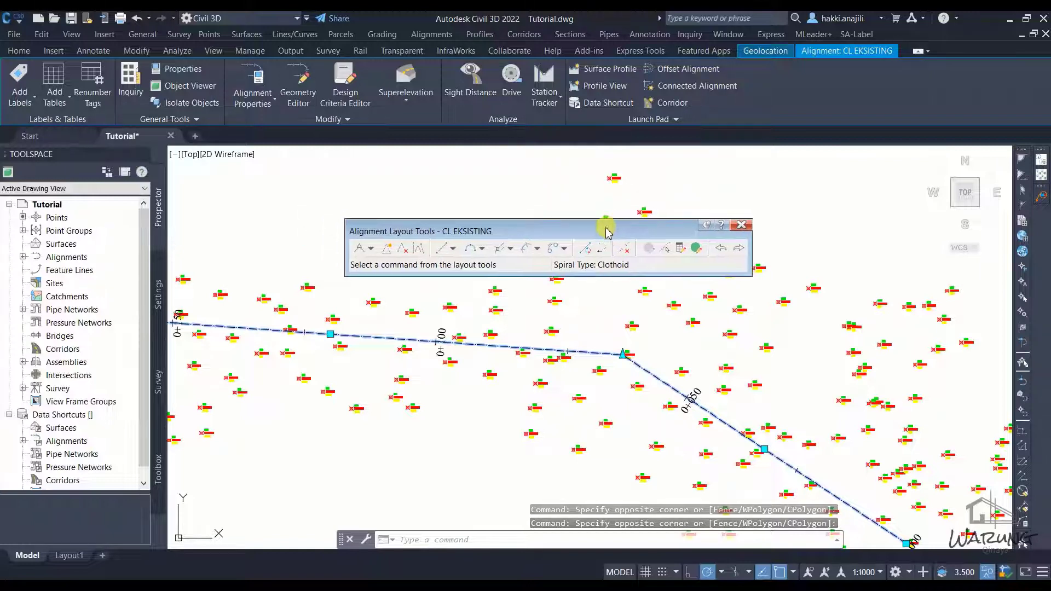
drag(618, 227, 585, 211)
Start the Free Curve Fillet (Between two entities, radius) command.
click(794, 224)
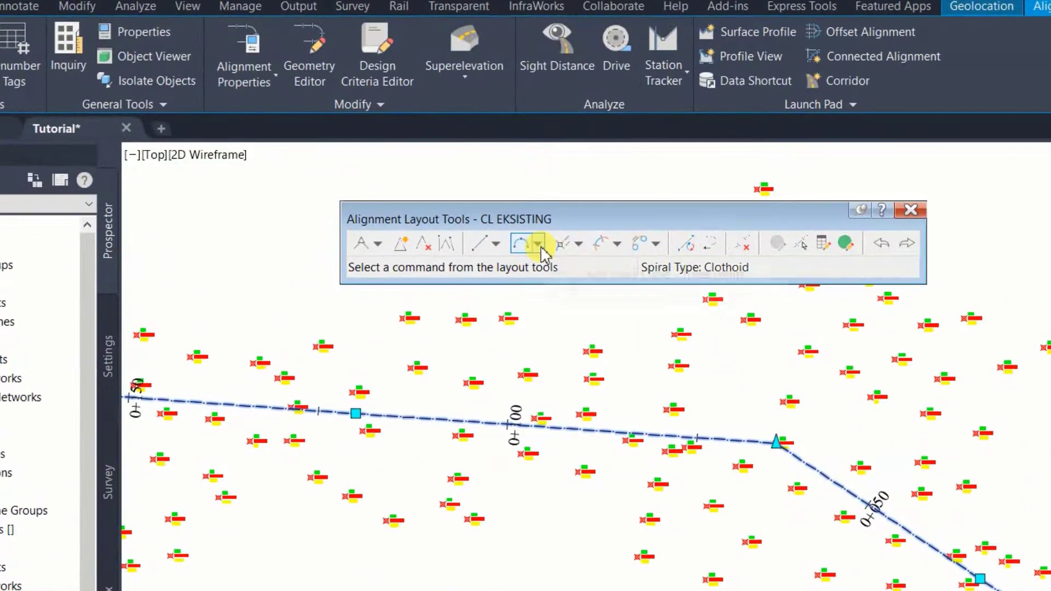
click(537, 244)
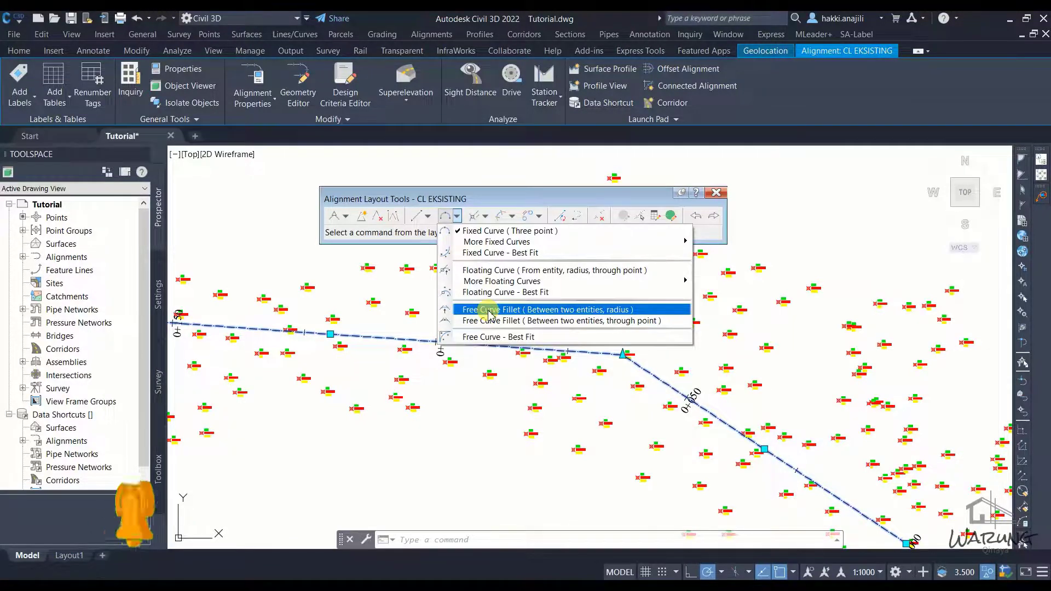
click(489, 309)
Pick the two tangents at the bend and choose the Lessthan180 solution.
mouse_move(686, 367)
middle_down()
mouse_move(679, 308)
mouse_move(663, 354)
middle_up()
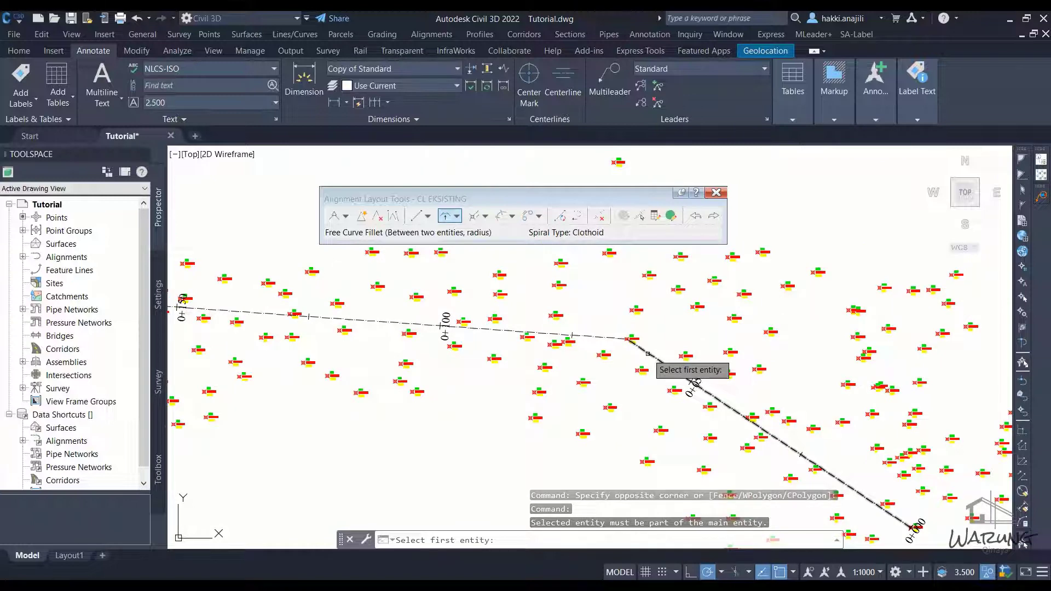
scroll(647, 351, up, 2)
click(643, 349)
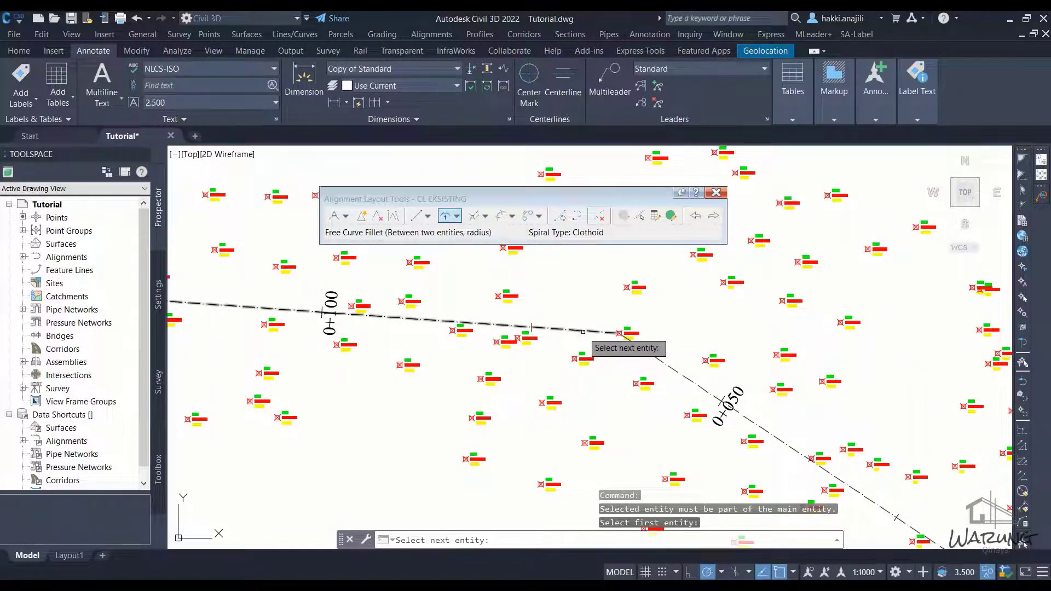
click(584, 332)
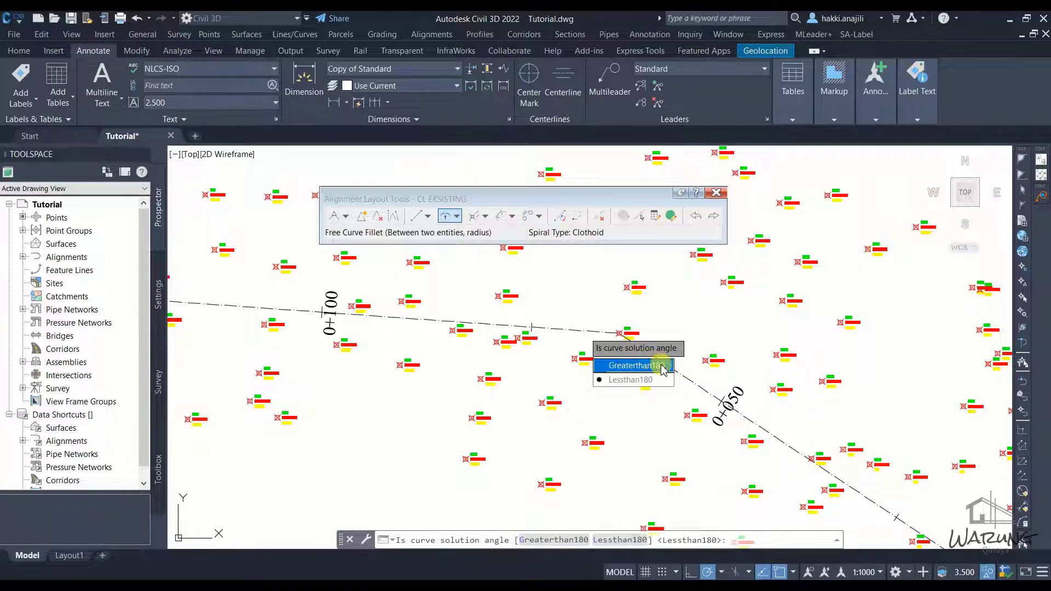
click(621, 383)
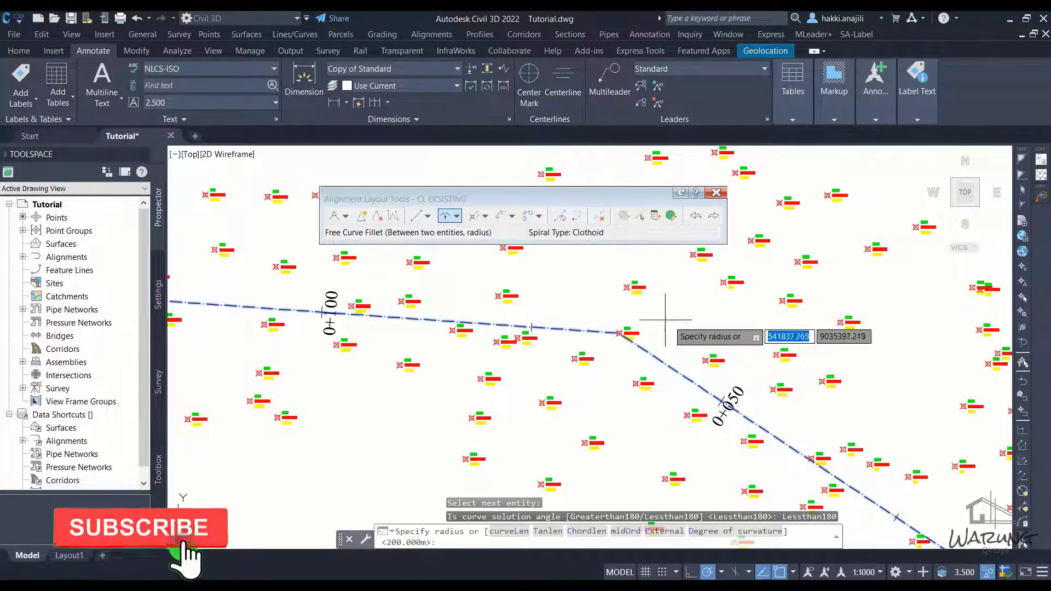
Enter a 50 m radius to create the fillet curve at the bend.
middle_drag(604, 378, 600, 385)
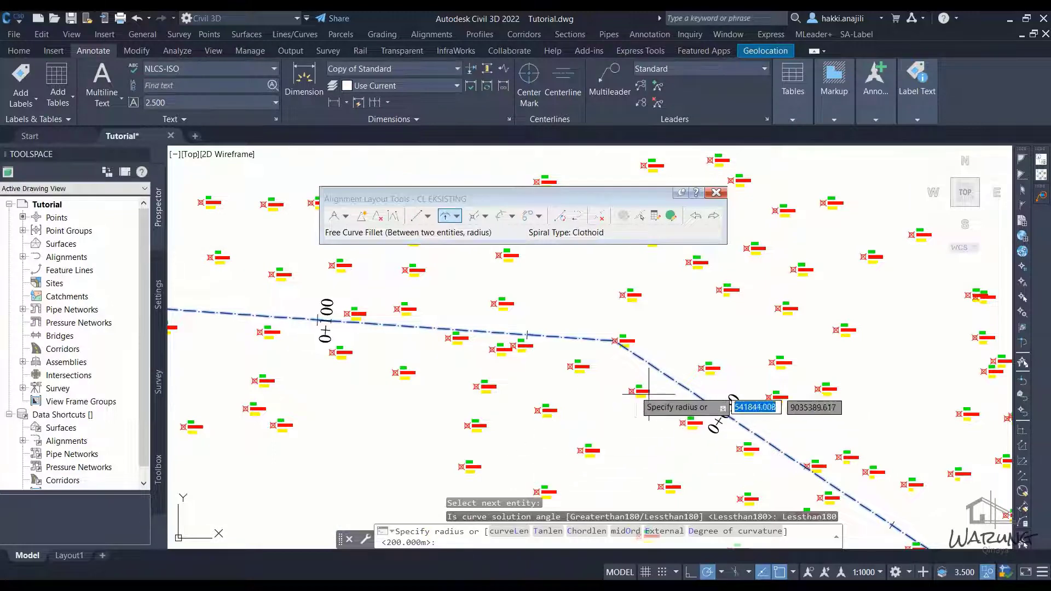
scroll(629, 389, down, 2)
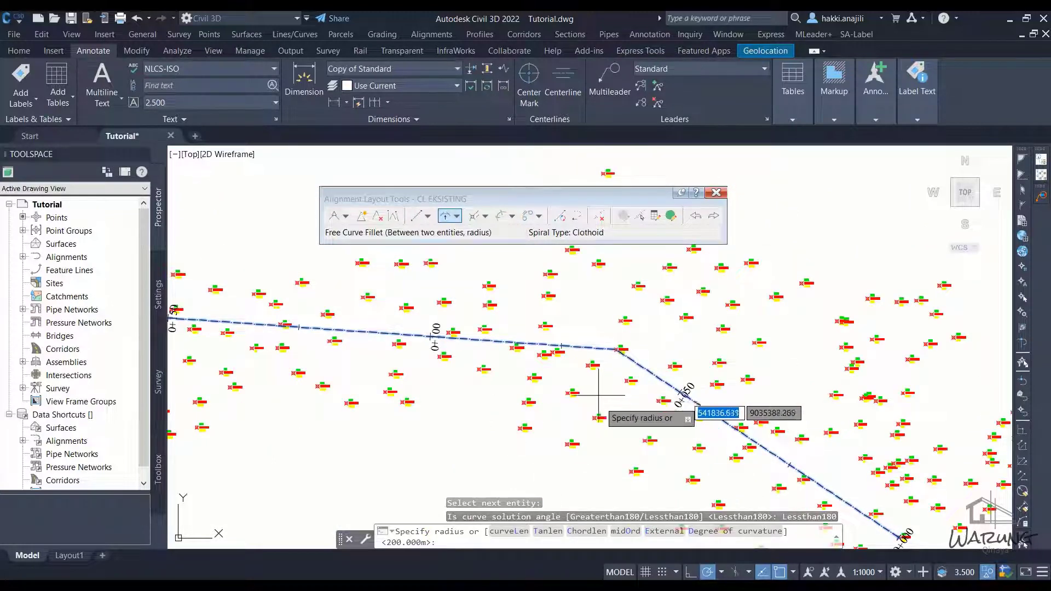
scroll(596, 387, up, 2)
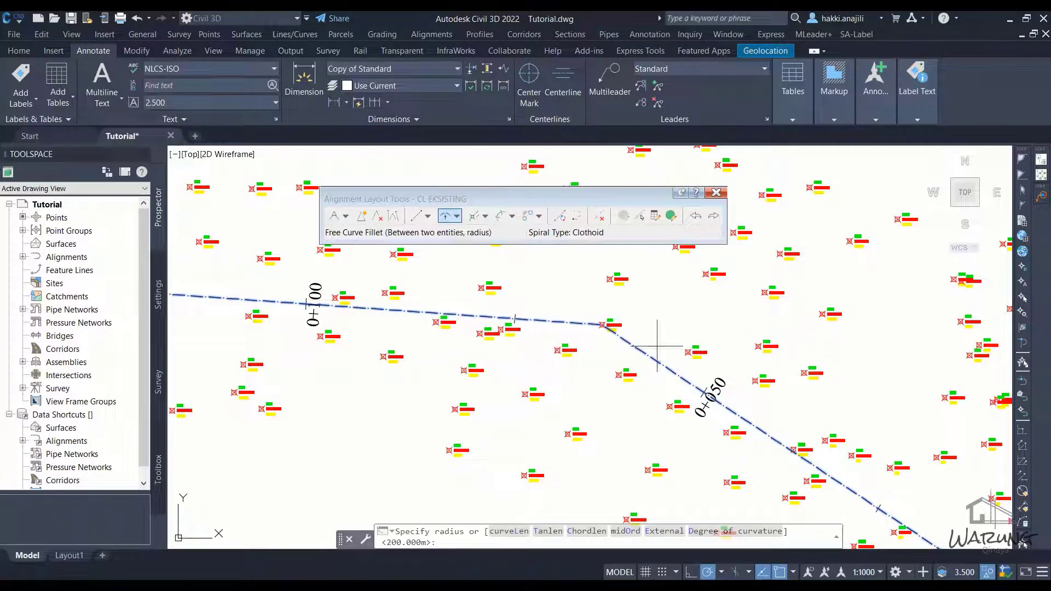
click(417, 545)
mouse_move(572, 389)
middle_down()
mouse_move(559, 387)
mouse_move(559, 398)
middle_up()
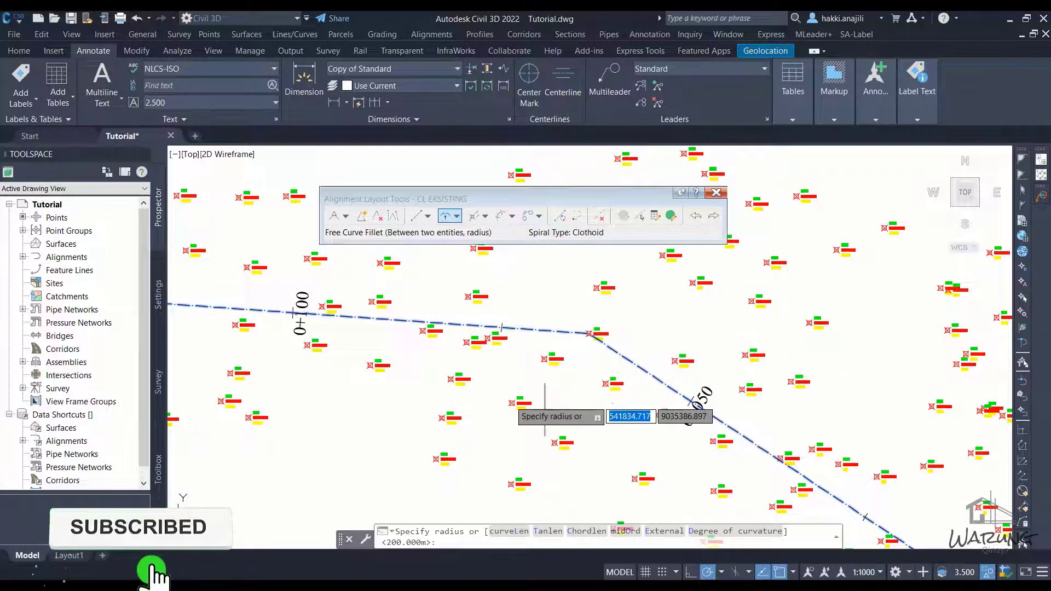
middle_drag(554, 399, 567, 412)
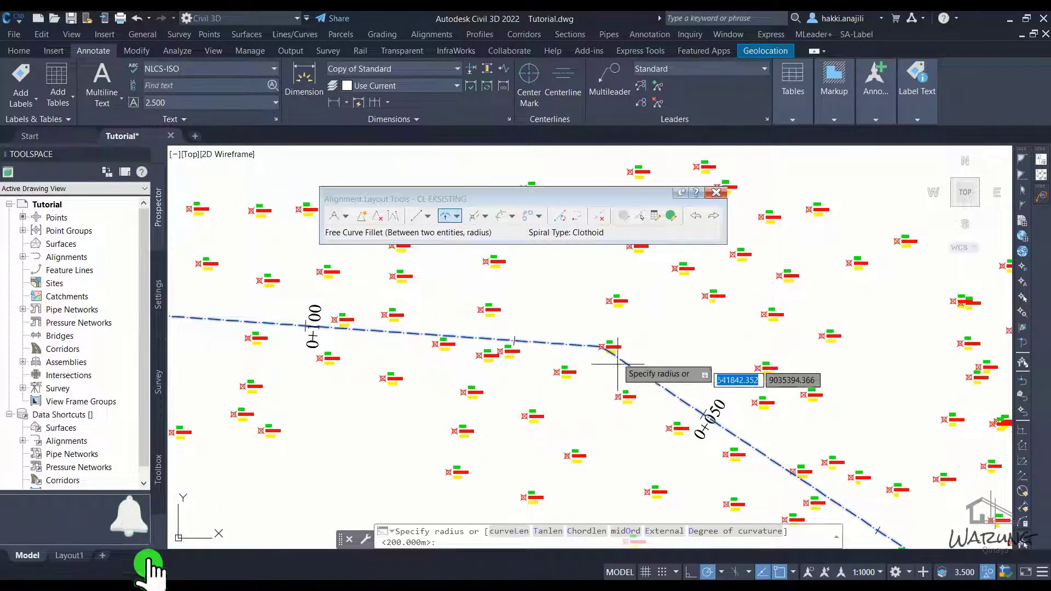
mouse_move(539, 311)
middle_down()
mouse_move(647, 307)
mouse_move(586, 318)
middle_up()
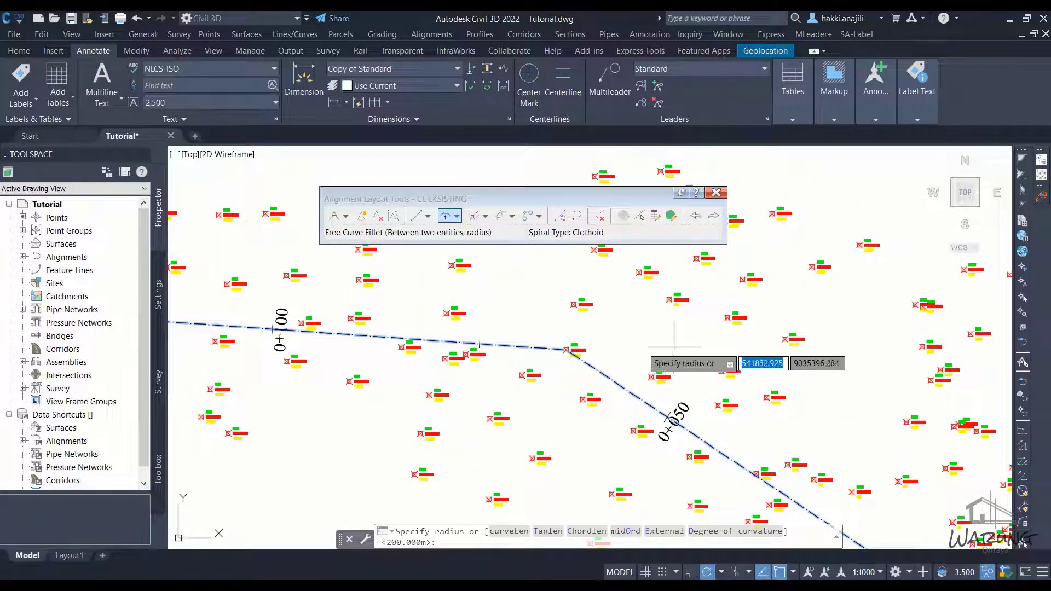
mouse_move(657, 355)
middle_down()
mouse_move(645, 354)
mouse_move(675, 328)
mouse_move(666, 360)
middle_up()
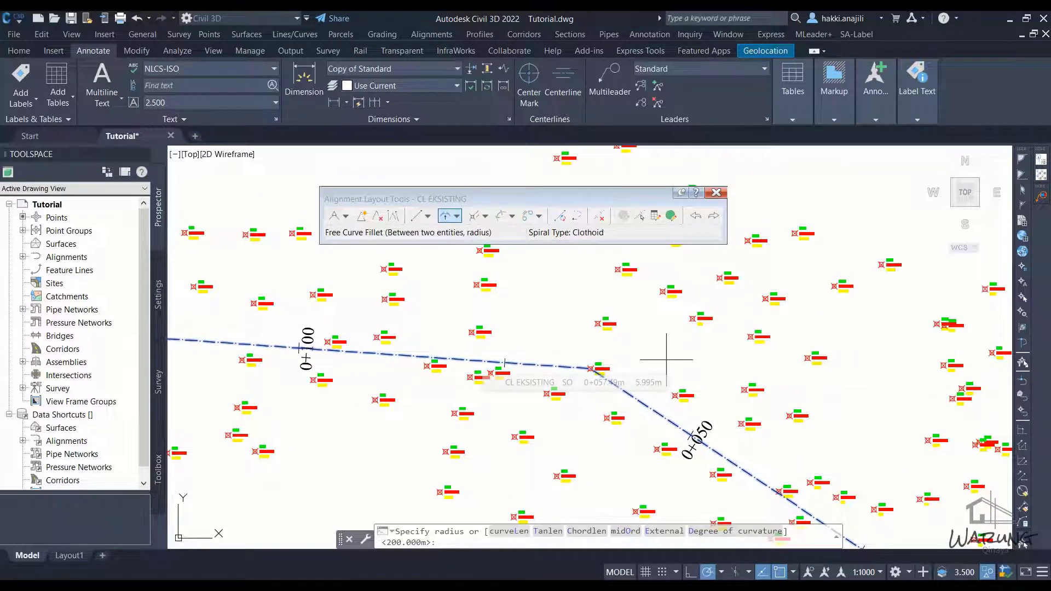
middle_drag(666, 360, 653, 336)
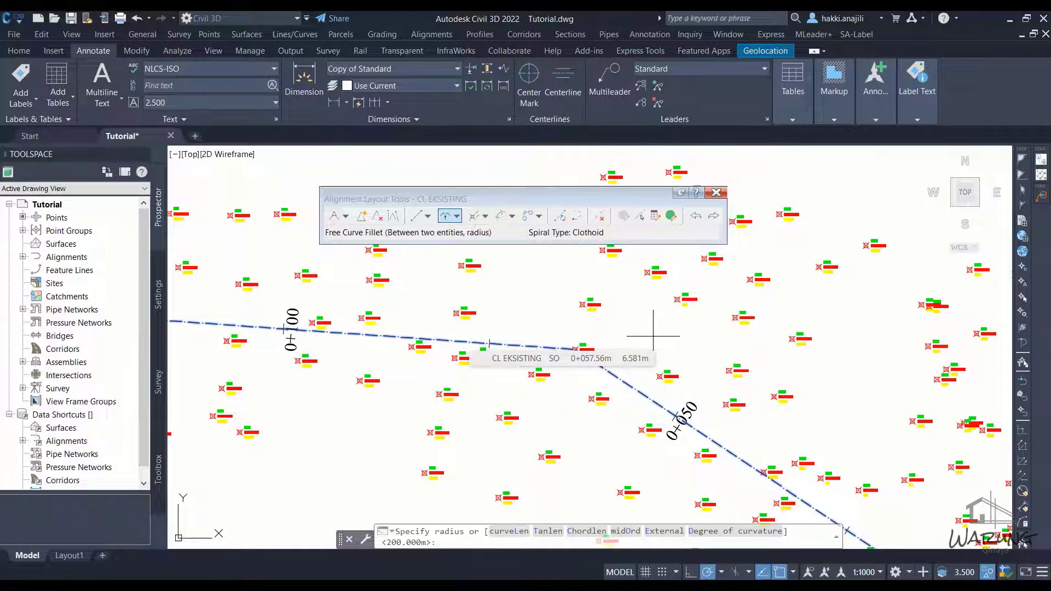
text(50)
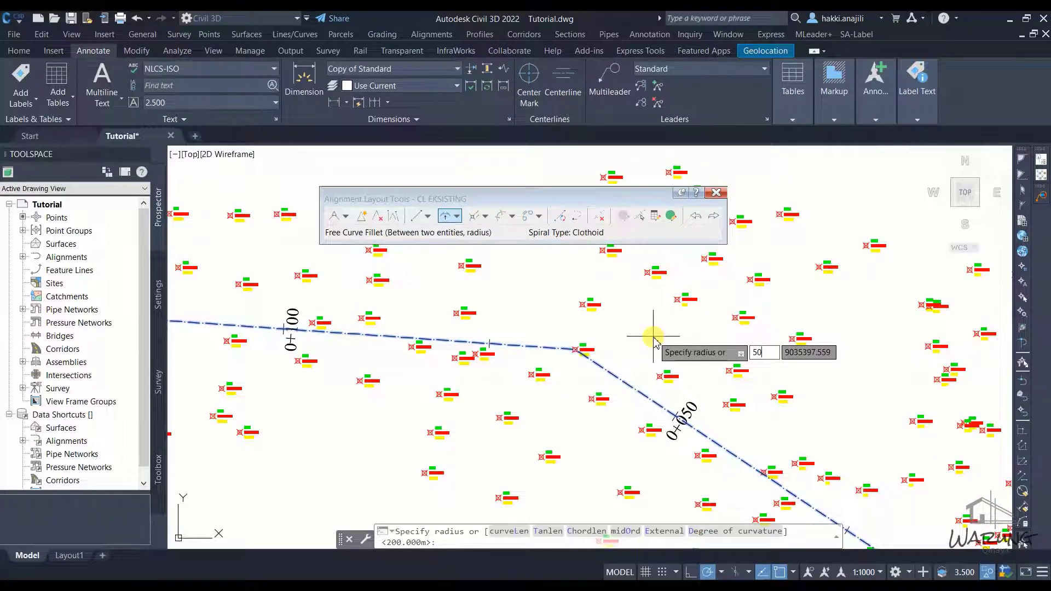
key(Return)
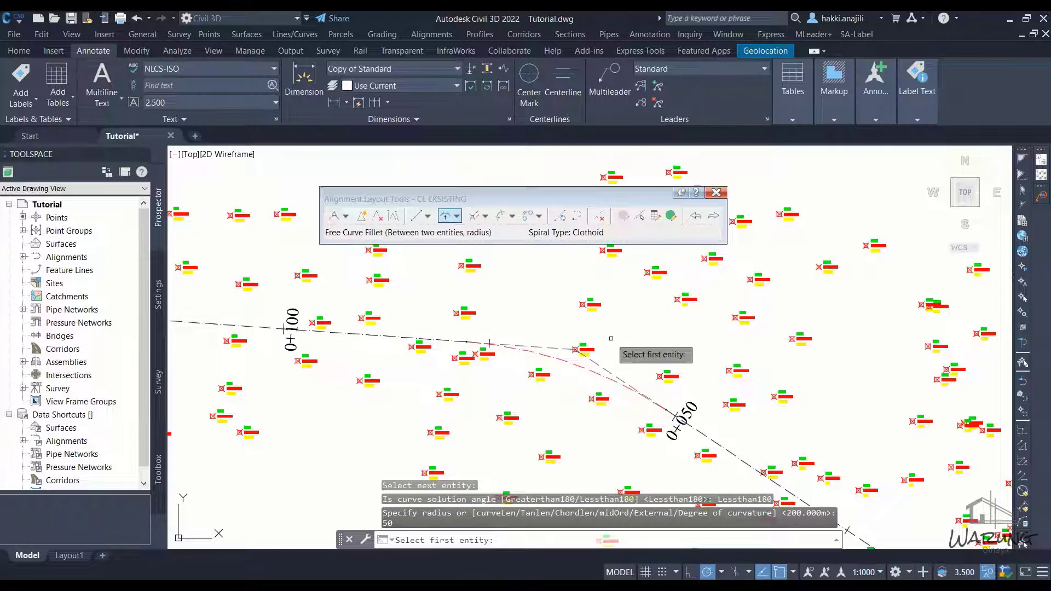
Review the alignment's new fillet near station 0+100 and list the spiral-curve layout options.
scroll(692, 333, down, 4)
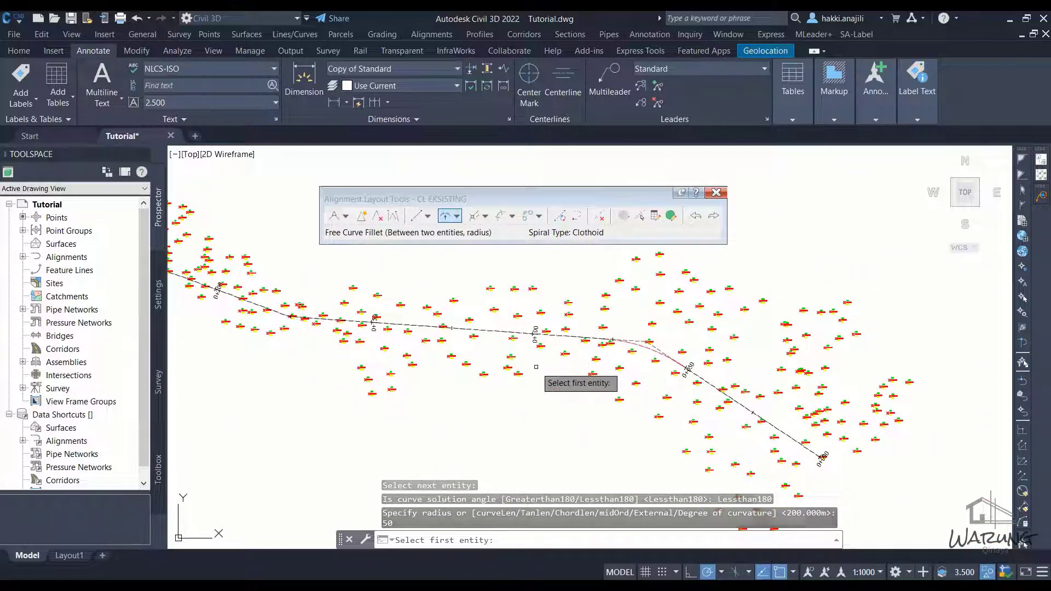
middle_drag(553, 306, 684, 383)
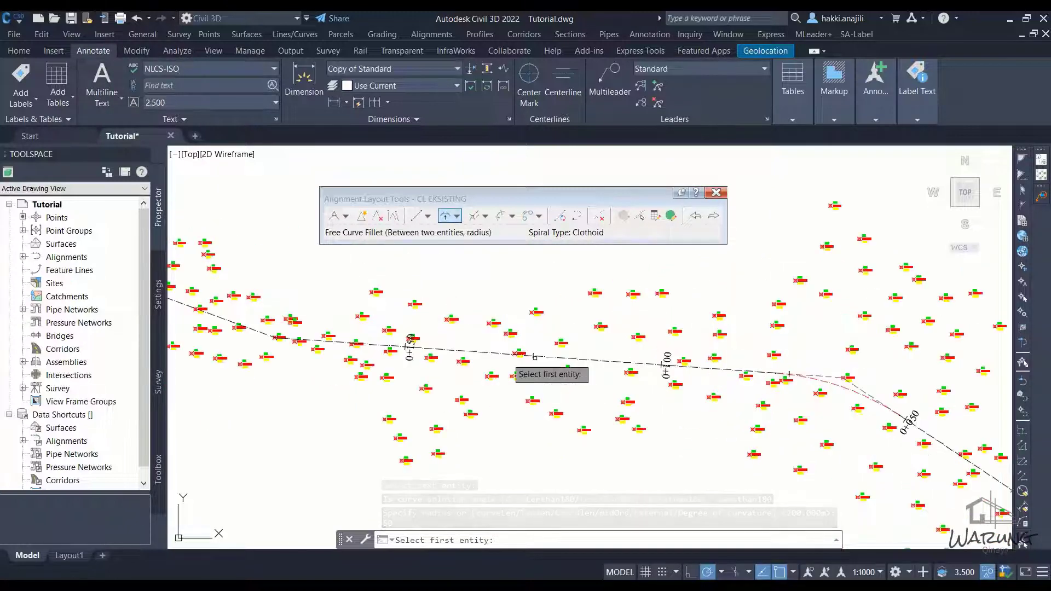
scroll(465, 342, up, 4)
middle_drag(454, 400, 527, 399)
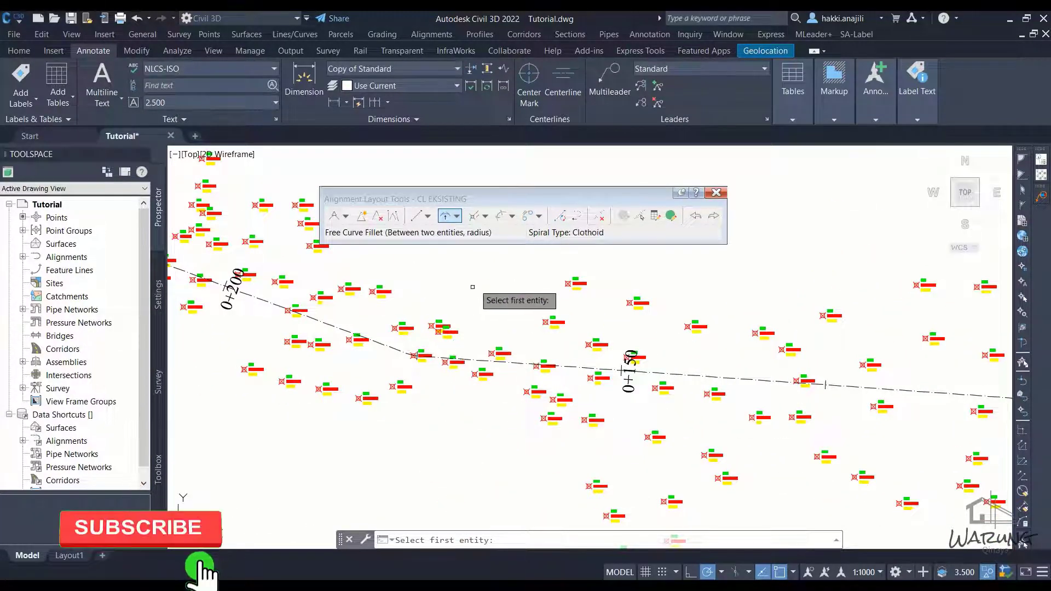
middle_drag(826, 377, 322, 389)
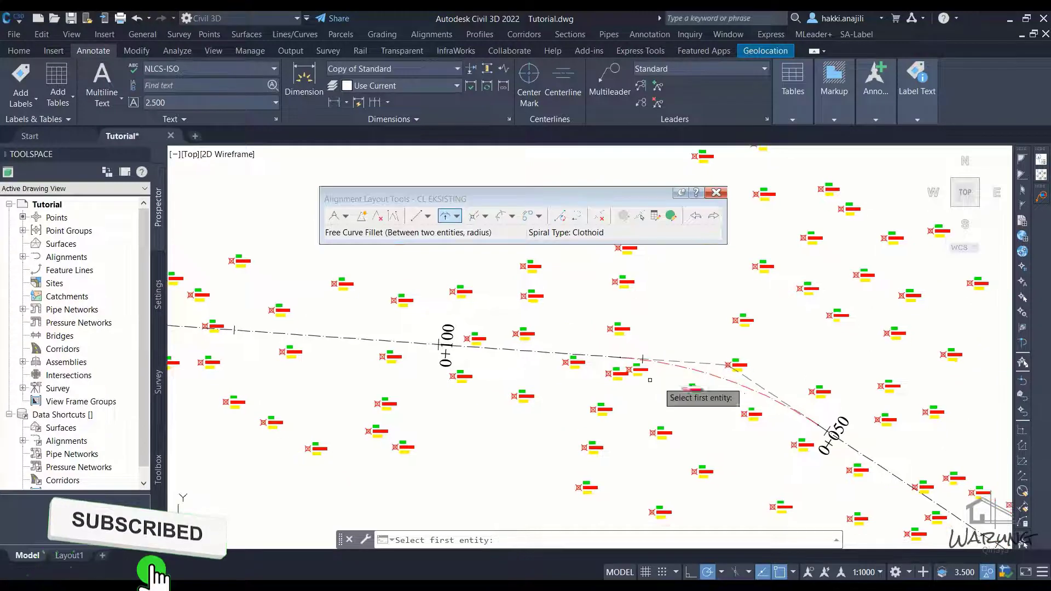
mouse_move(367, 430)
middle_down()
mouse_move(413, 370)
mouse_move(484, 388)
middle_up()
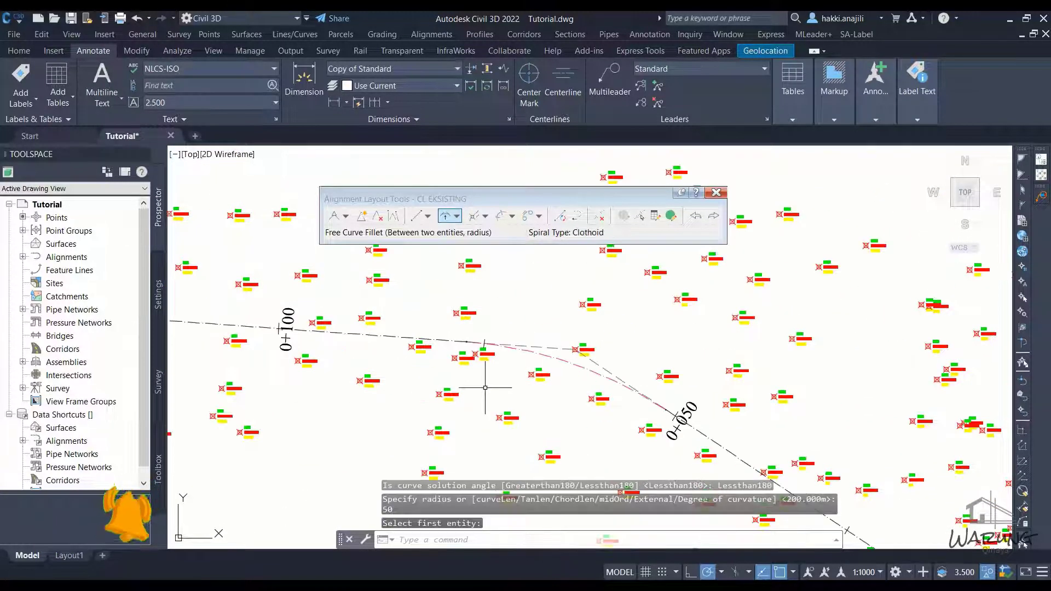
scroll(687, 340, down, 3)
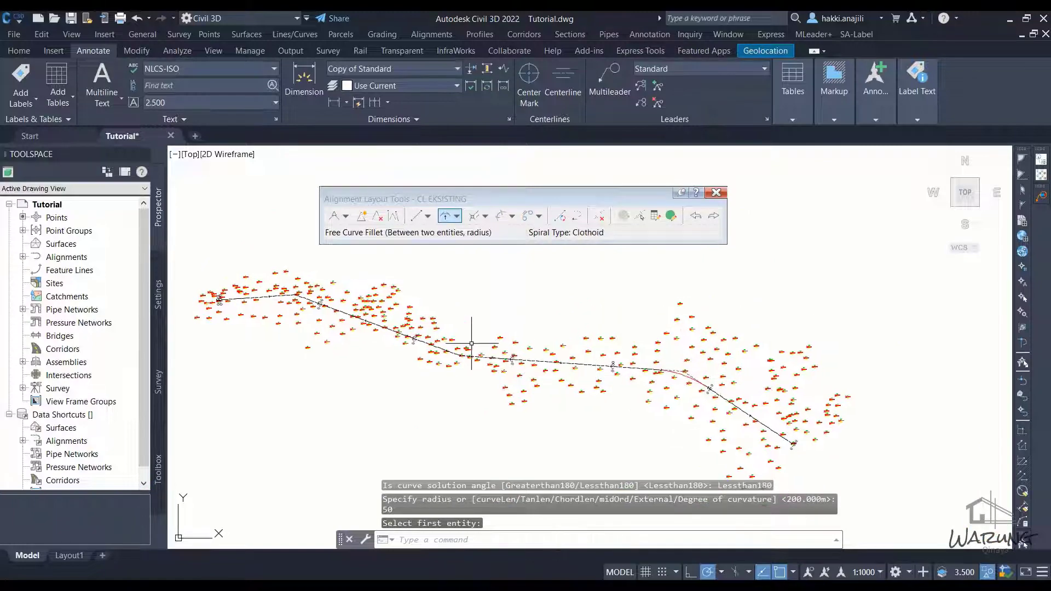
scroll(476, 350, up, 3)
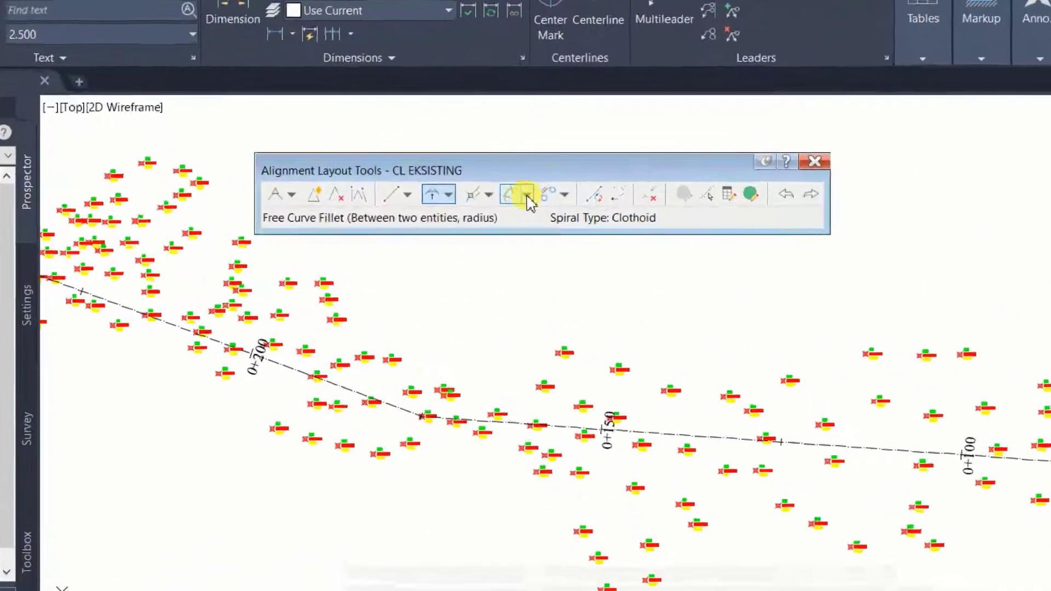
click(510, 215)
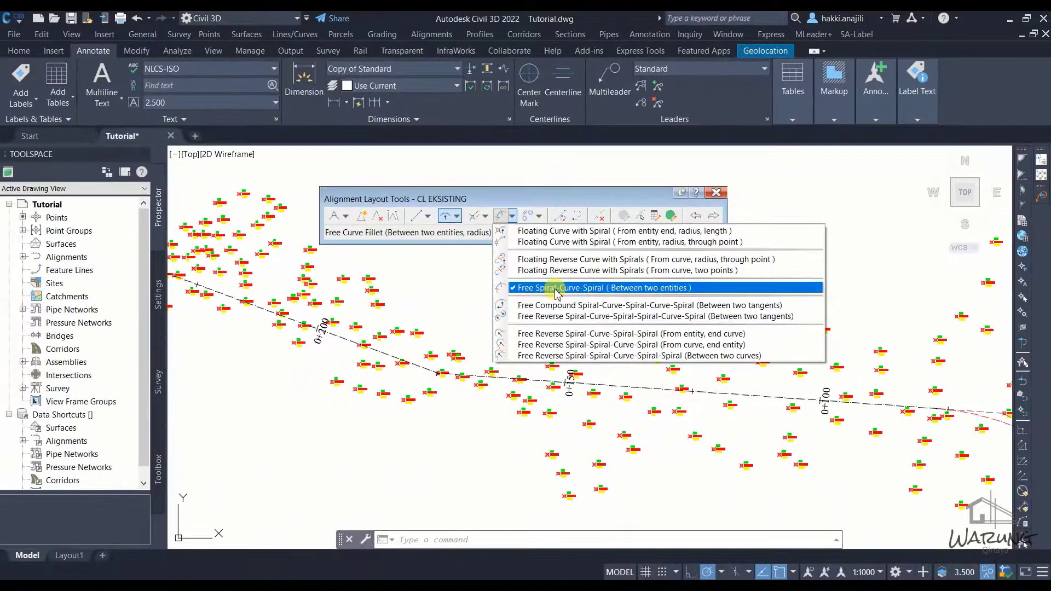
Start a Free Spiral-Curve-Spiral, picking right then left tangents with the Lessthan180 solution.
click(556, 287)
text(50)
key(Return)
scroll(531, 398, up, 5)
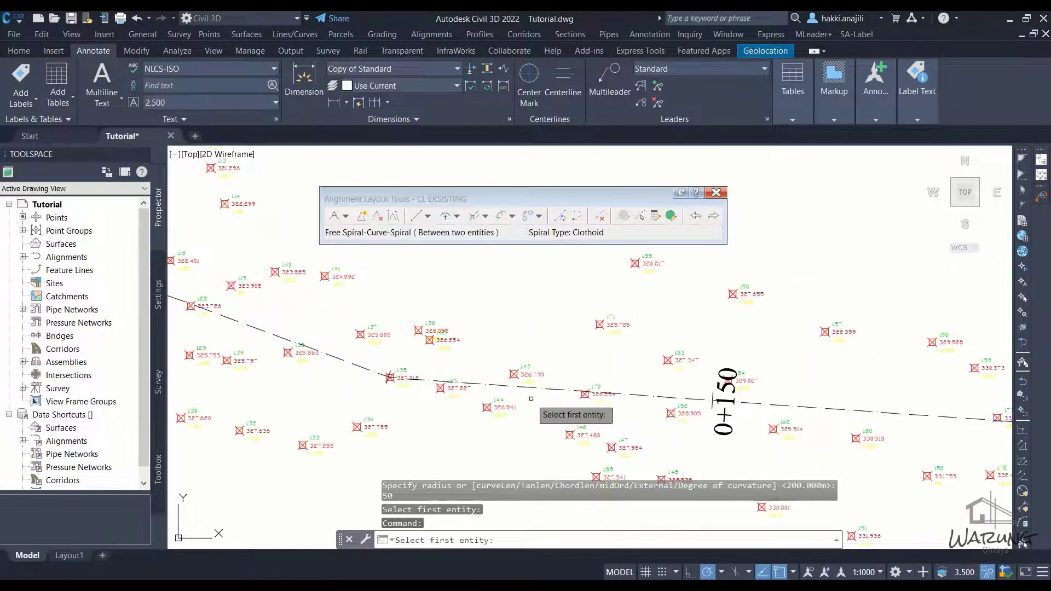
click(544, 391)
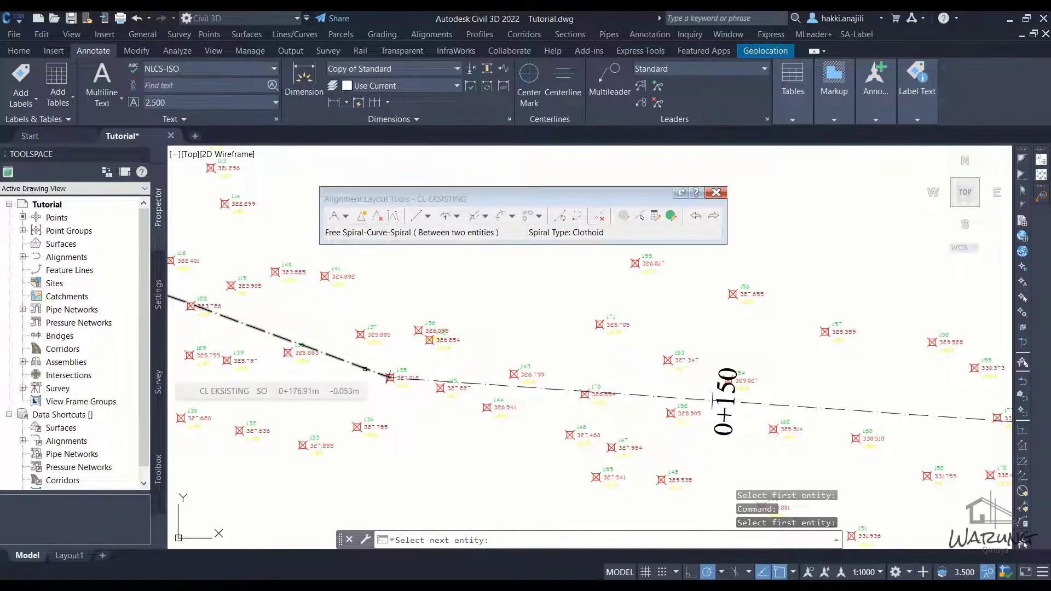
click(365, 371)
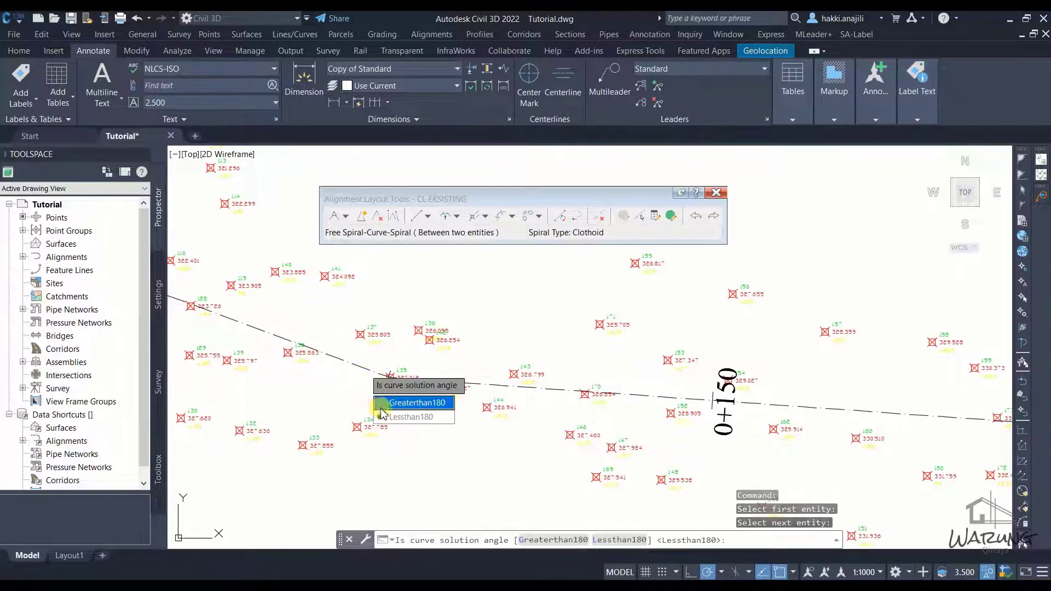
click(415, 418)
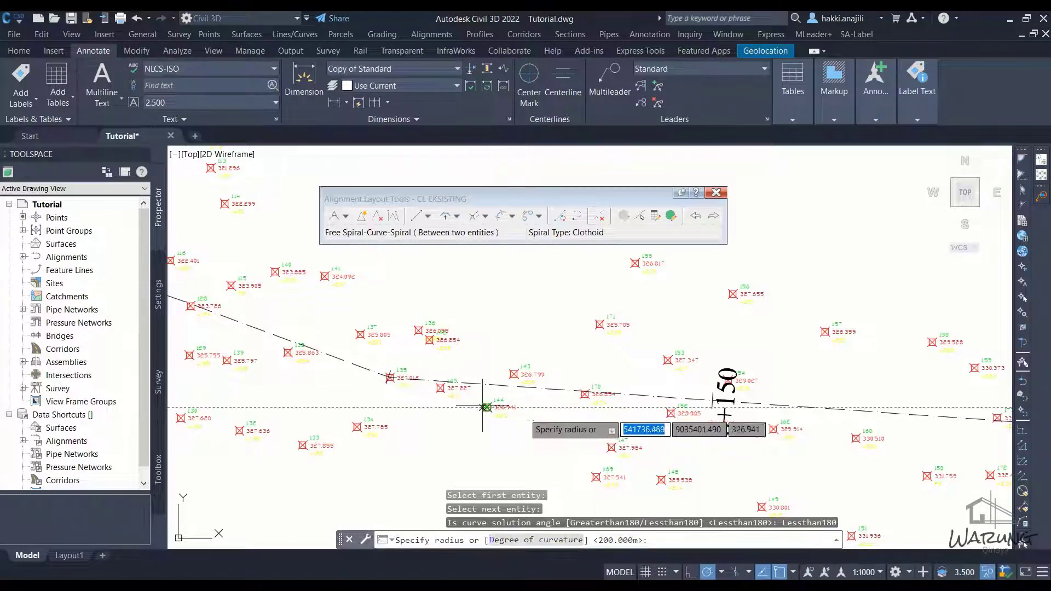
Enter a 60 m curve radius for the spiral-curve-spiral.
scroll(476, 421, down, 2)
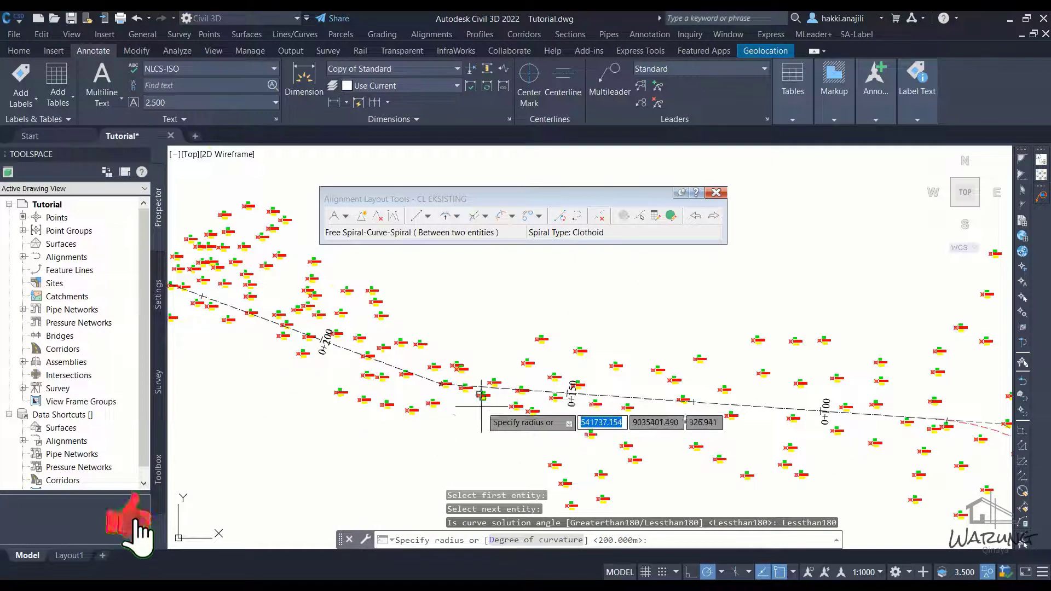
scroll(438, 411, up, 2)
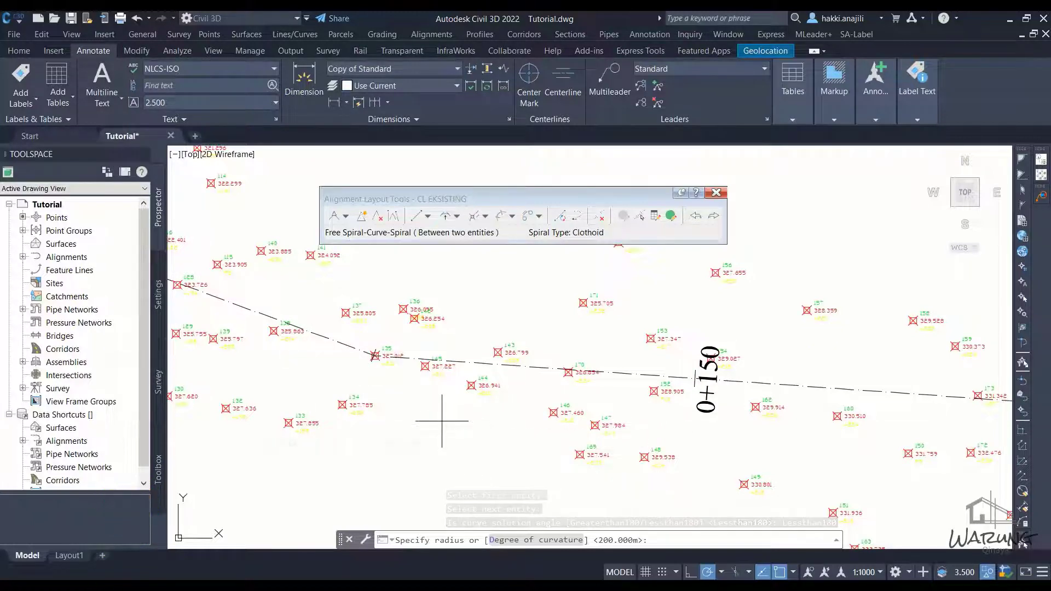
text(60)
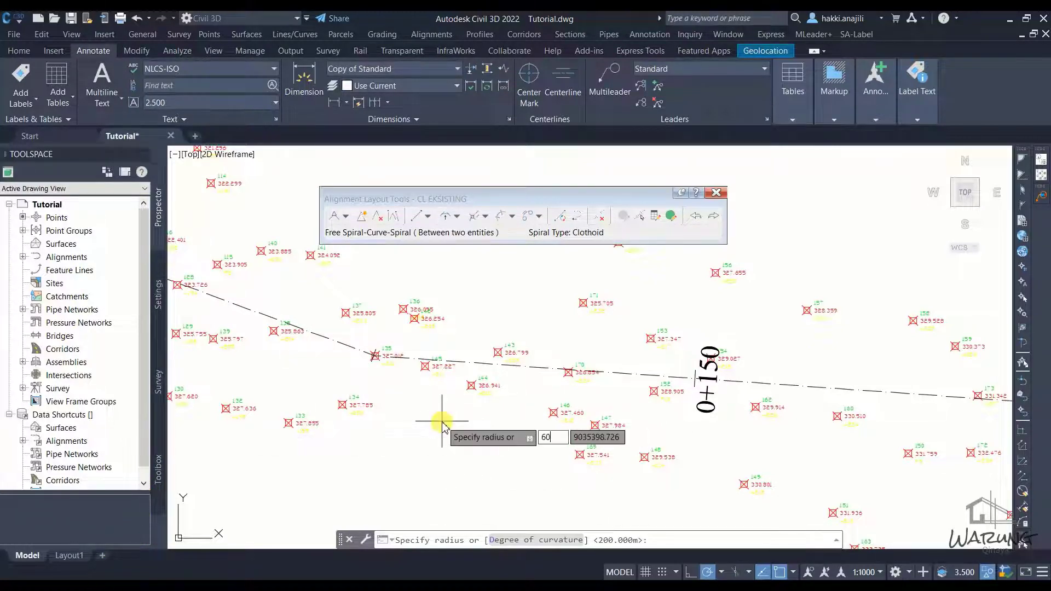
key(Return)
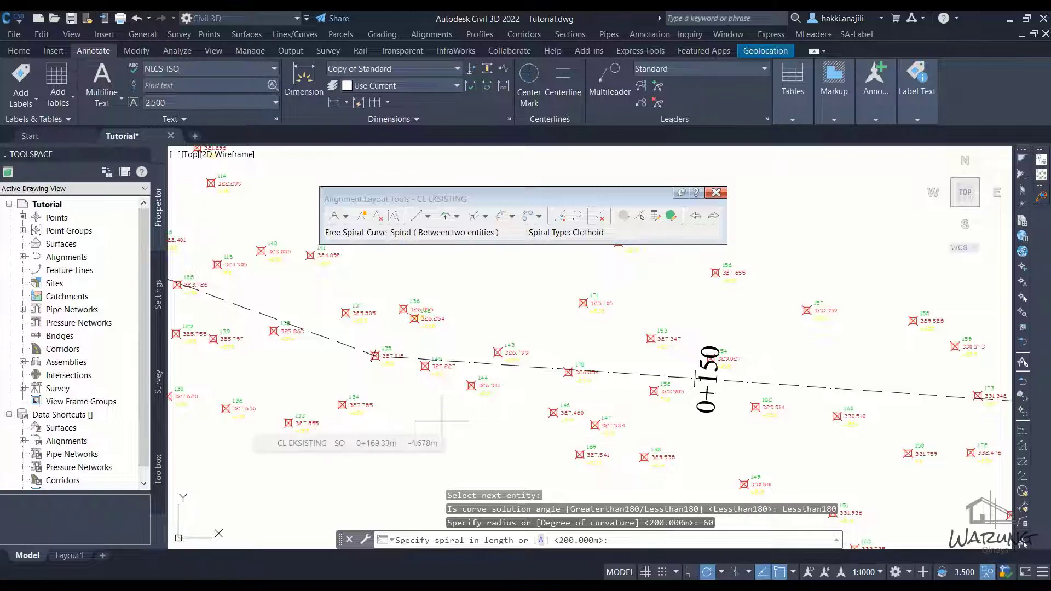
Enter 15 m spiral-in and 15 m spiral-out lengths at the bend near point 135.
click(408, 542)
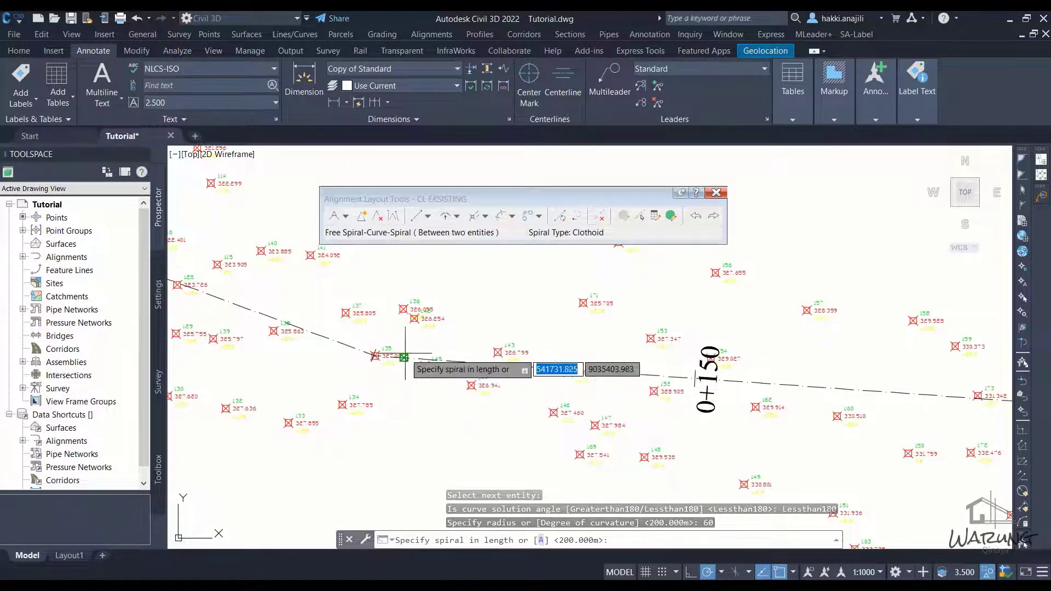
click(541, 541)
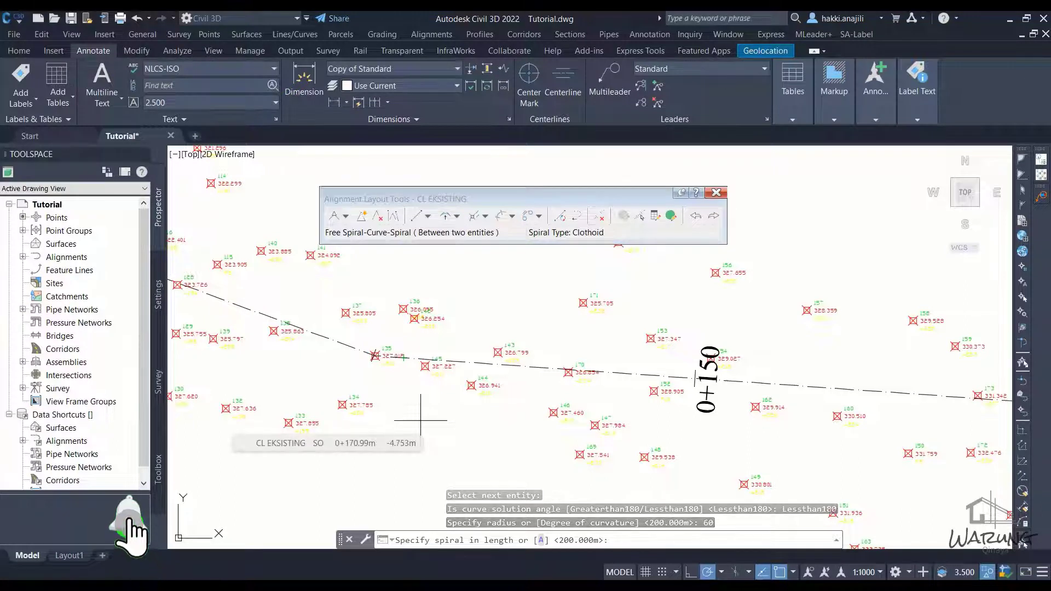
text(15)
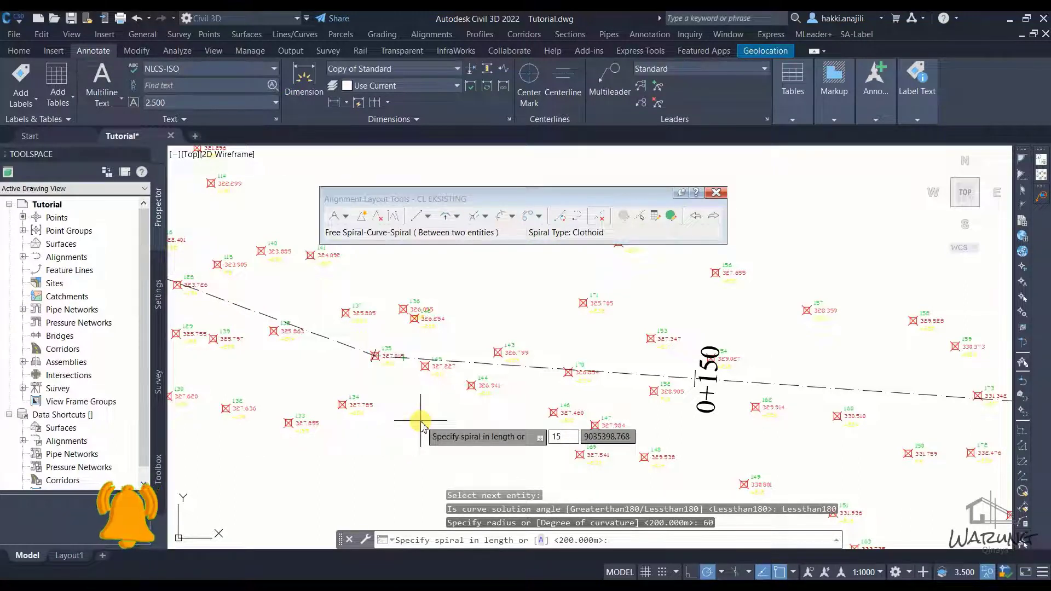
key(Return)
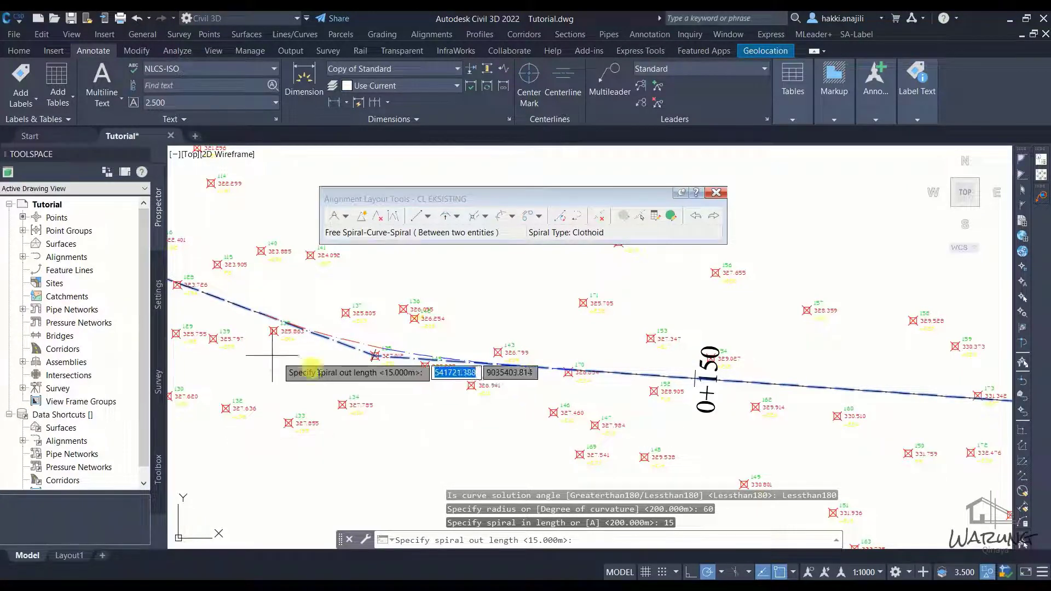
text(15)
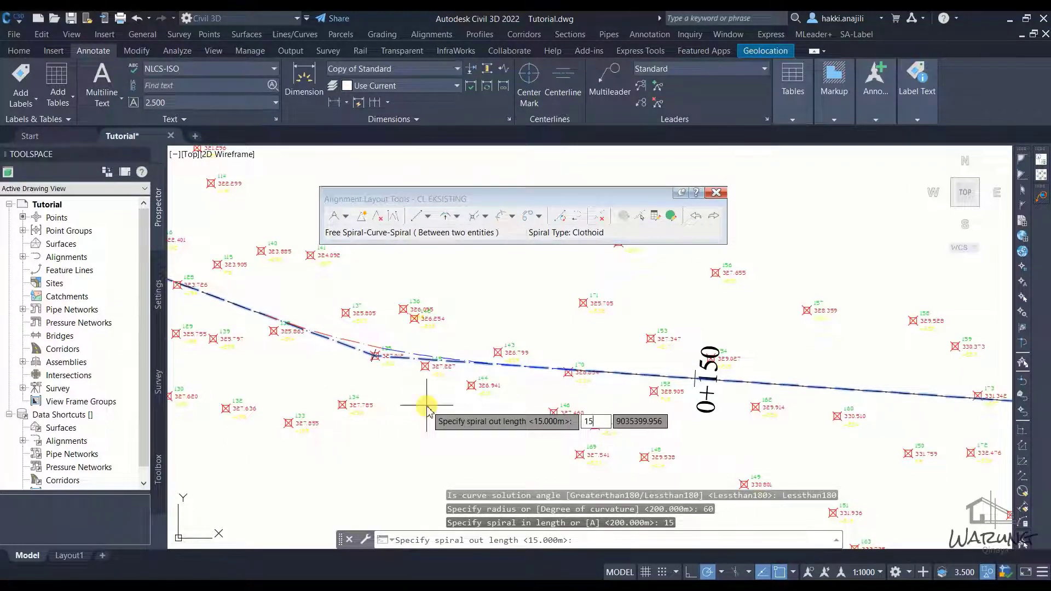
key(Return)
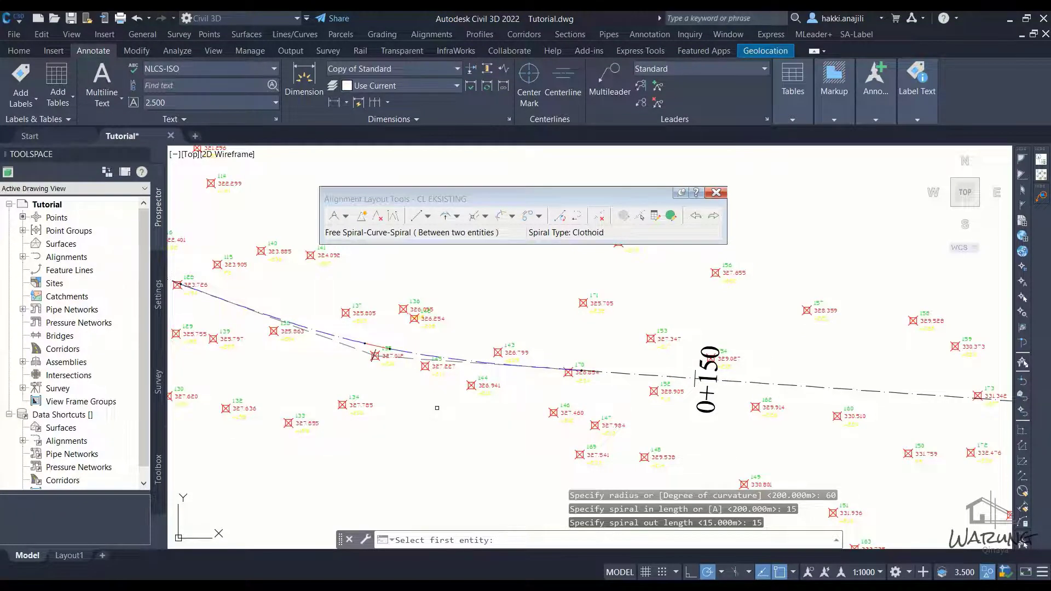
End the command, frame the new spiral-curve-spiral near point 135, and move the toolbar up-left.
key(Return)
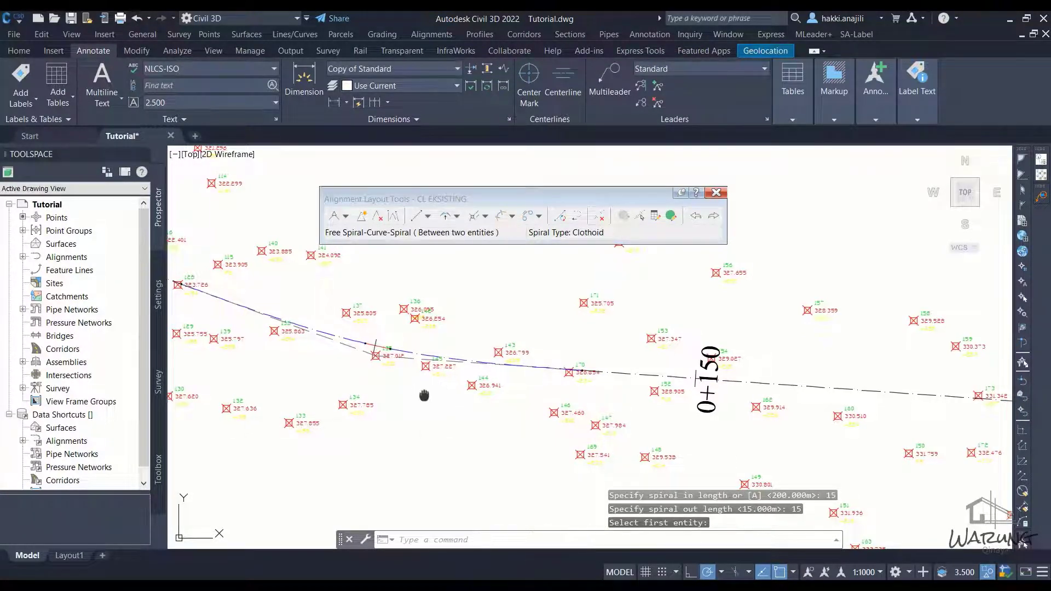
scroll(421, 394, up, 2)
scroll(403, 403, up, 6)
middle_drag(404, 339, 456, 402)
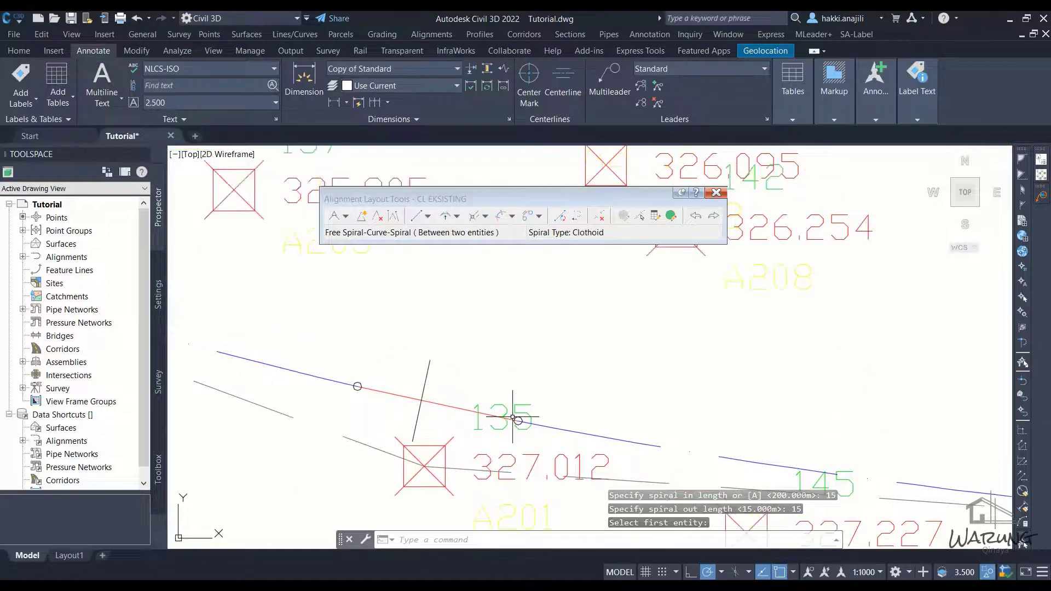
scroll(492, 405, down, 5)
scroll(506, 405, up, 4)
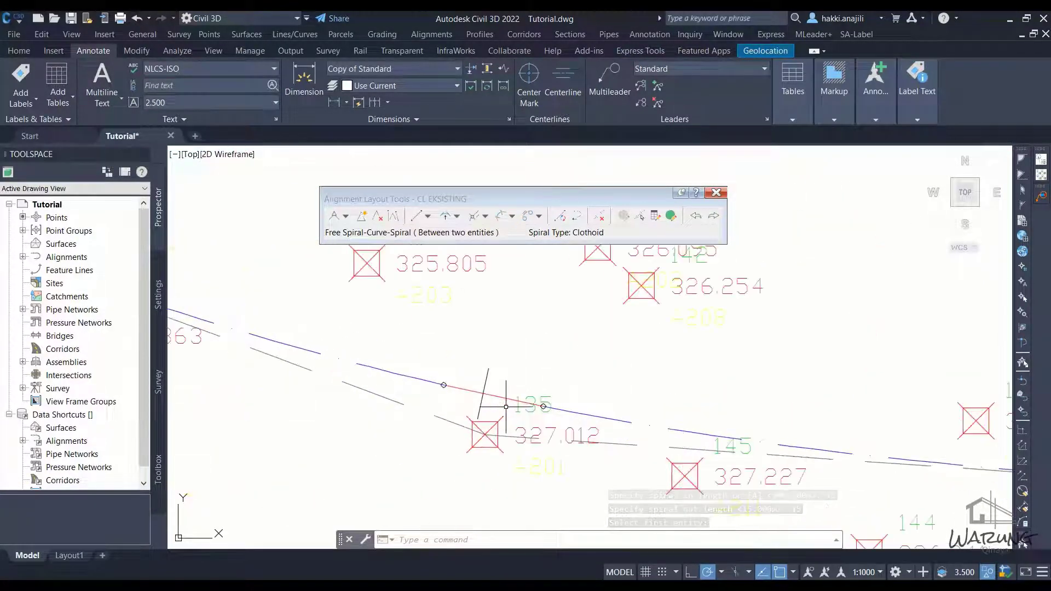
scroll(461, 398, down, 4)
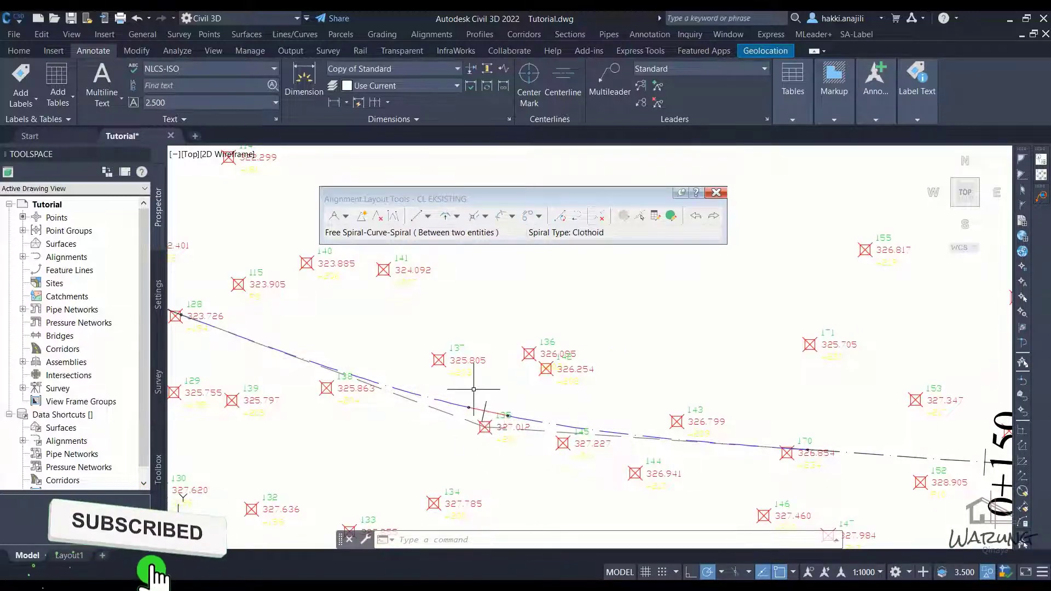
middle_drag(451, 429, 524, 425)
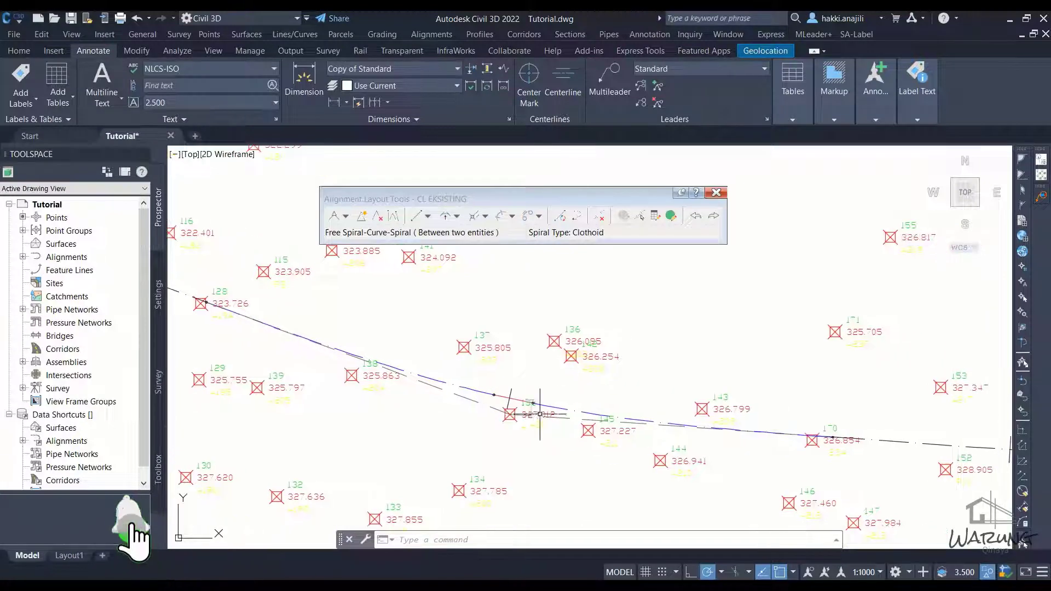
middle_drag(599, 414, 464, 378)
middle_drag(551, 390, 506, 391)
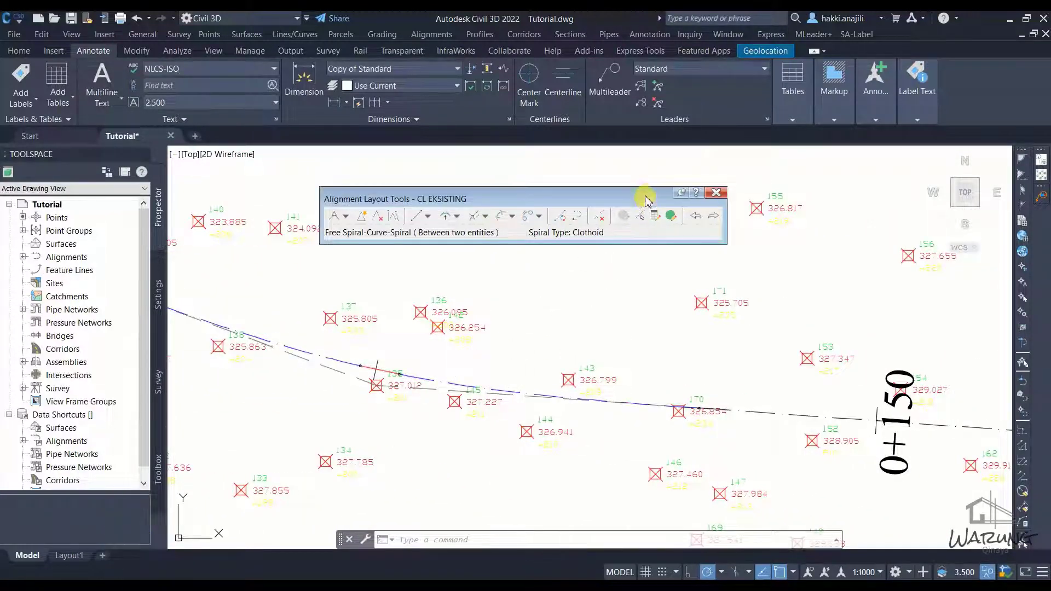
drag(647, 201, 596, 181)
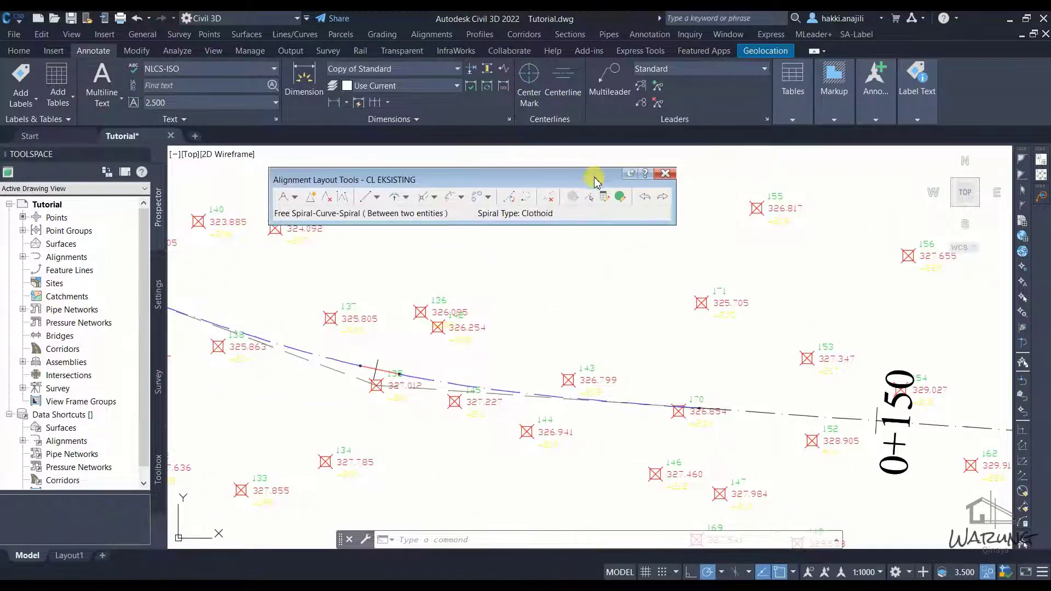
In the Alignment Entities grid, change row 4.2's radius from 60 to 100 m.
click(621, 197)
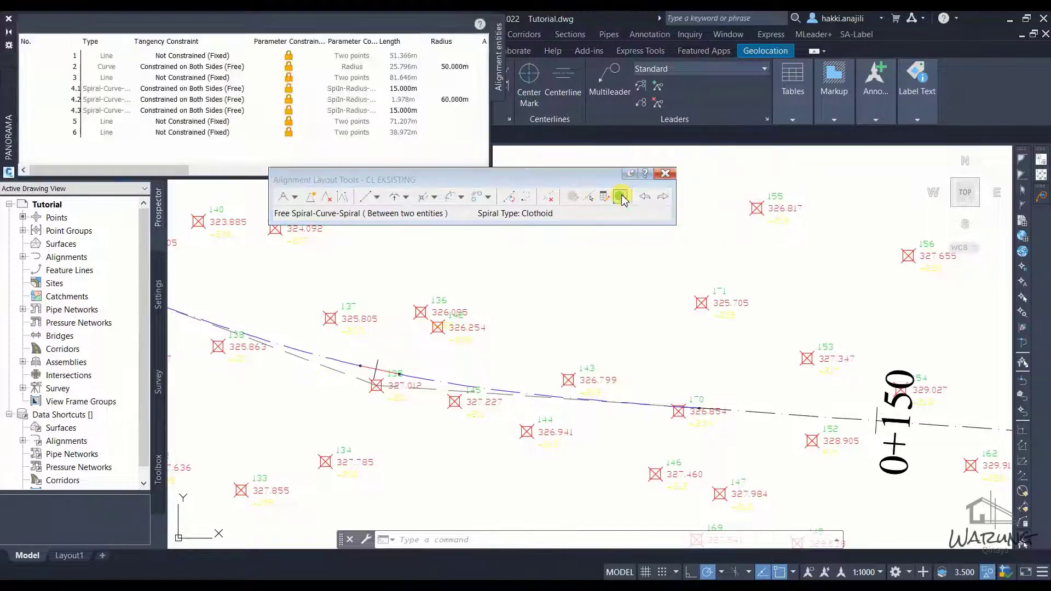
drag(19, 91, 488, 238)
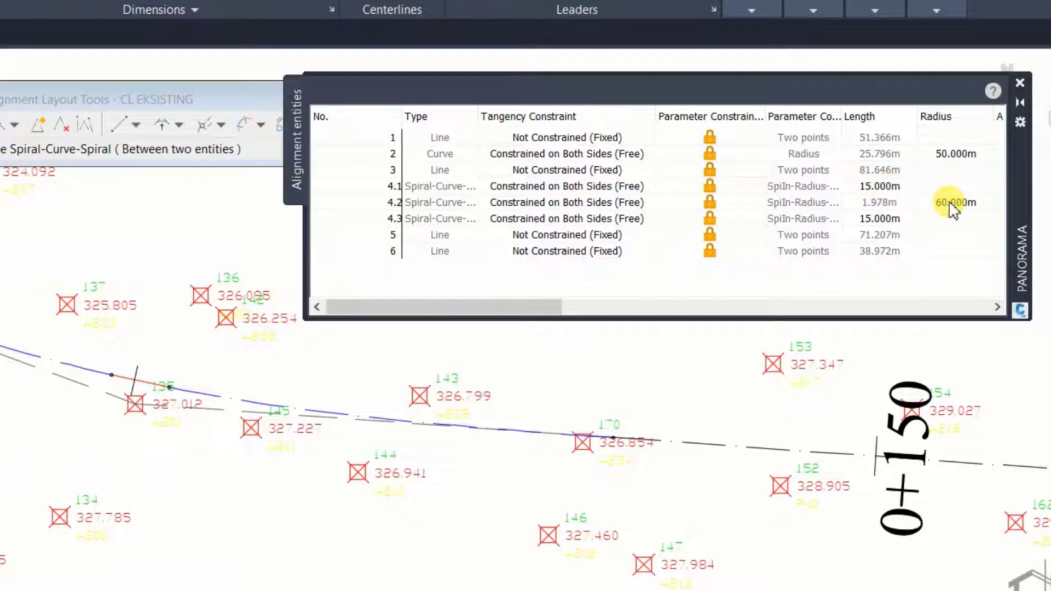
click(953, 206)
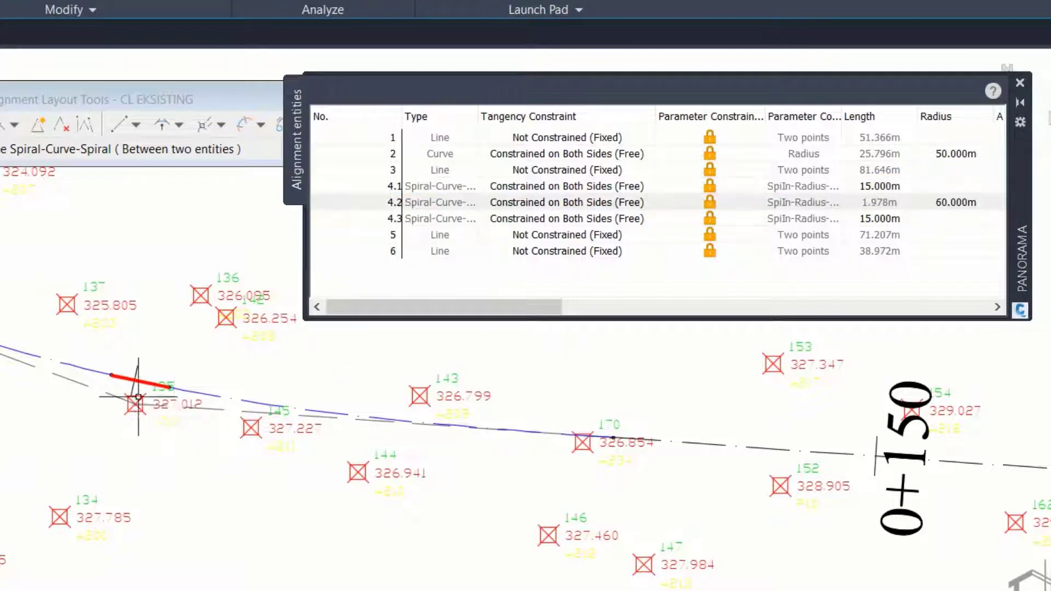
click(953, 206)
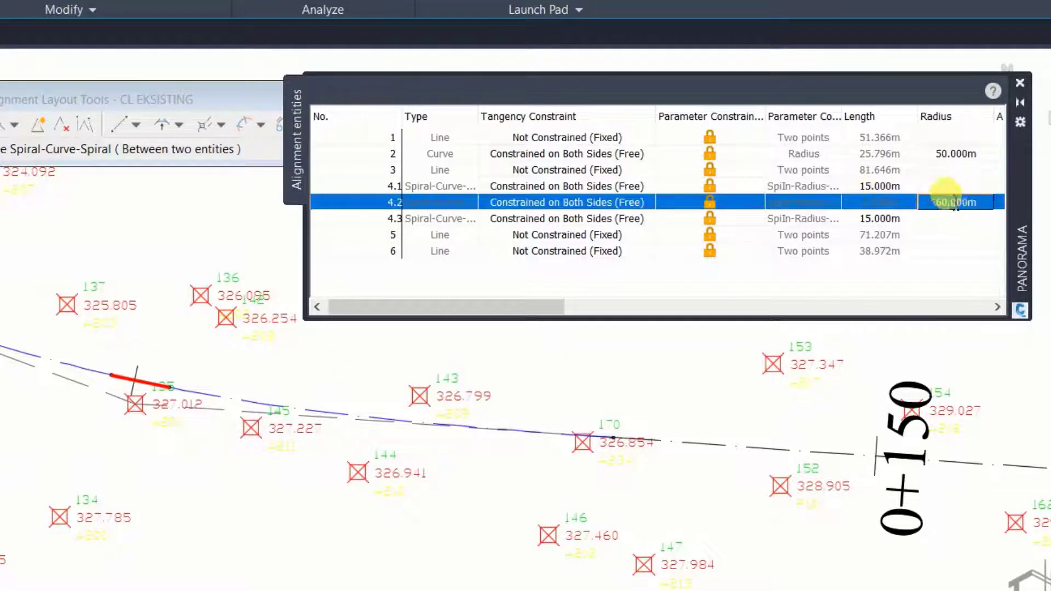
click(955, 202)
text(100)
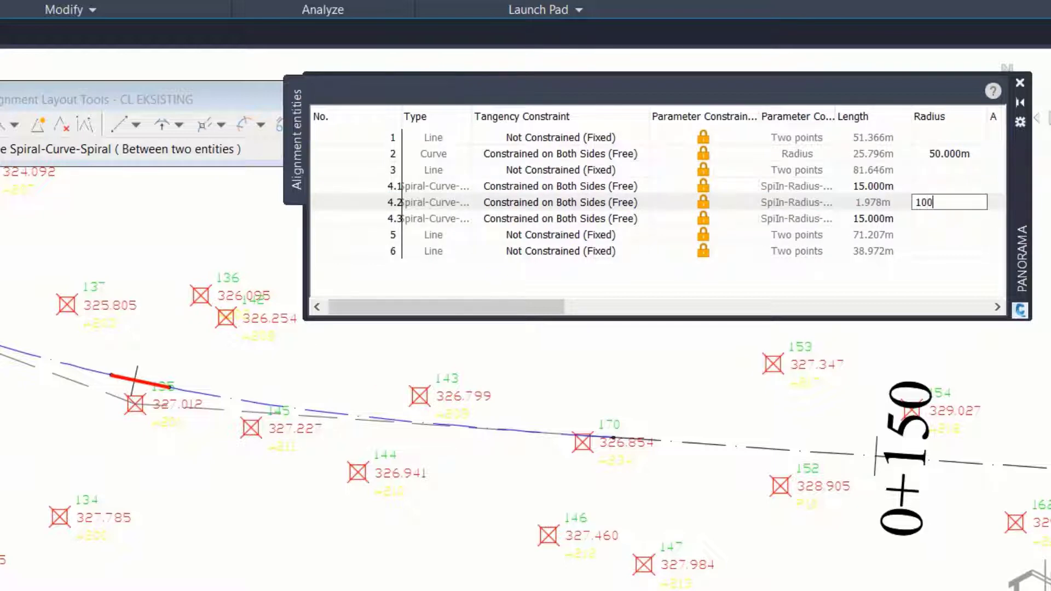
key(Return)
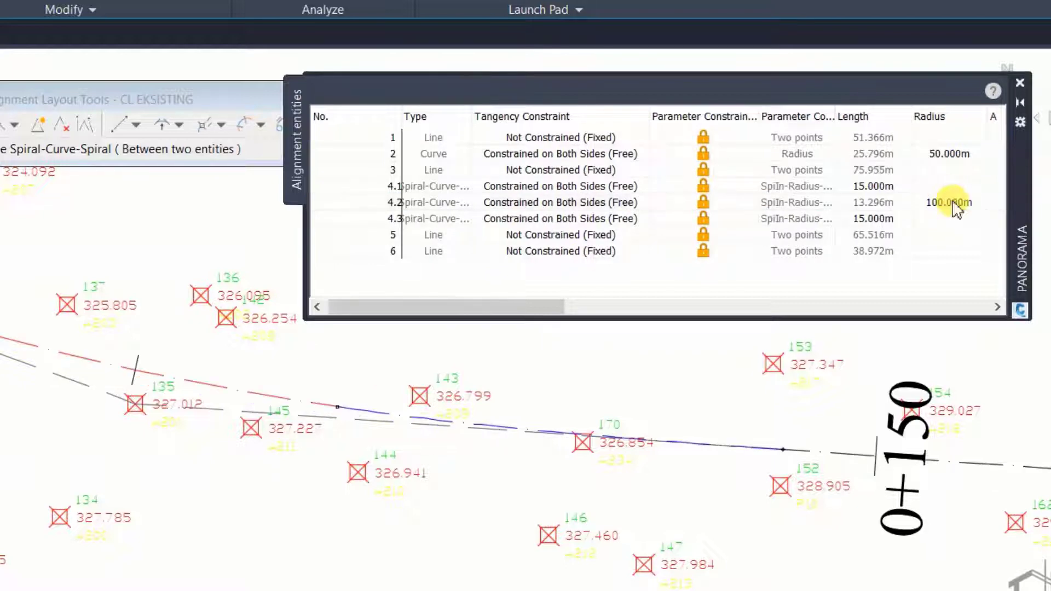
Set the incoming (4.1) and outgoing (4.3) spiral lengths to 12 m.
click(875, 185)
text(1)
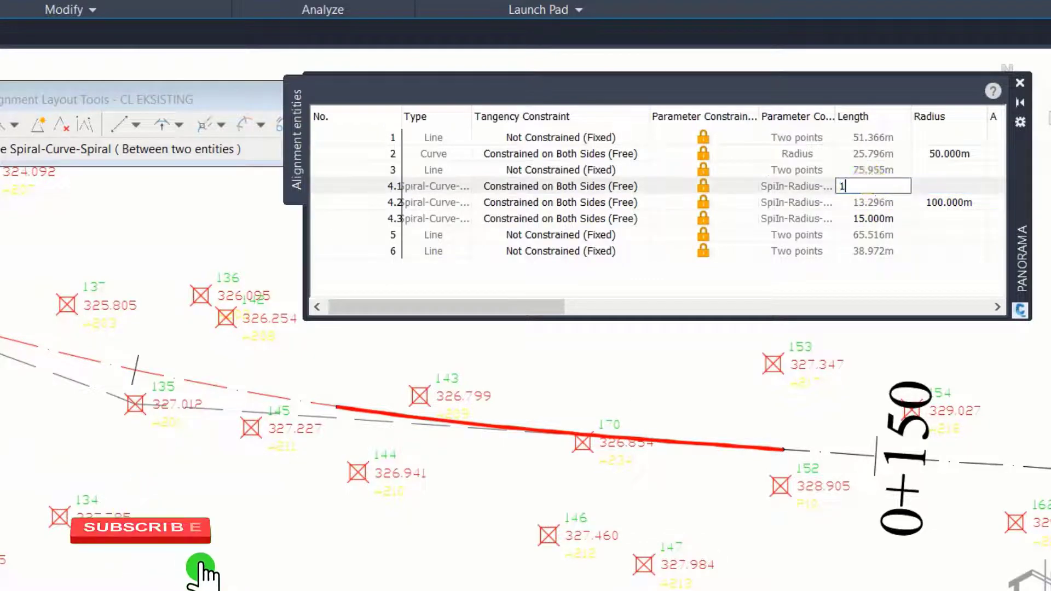
text(2)
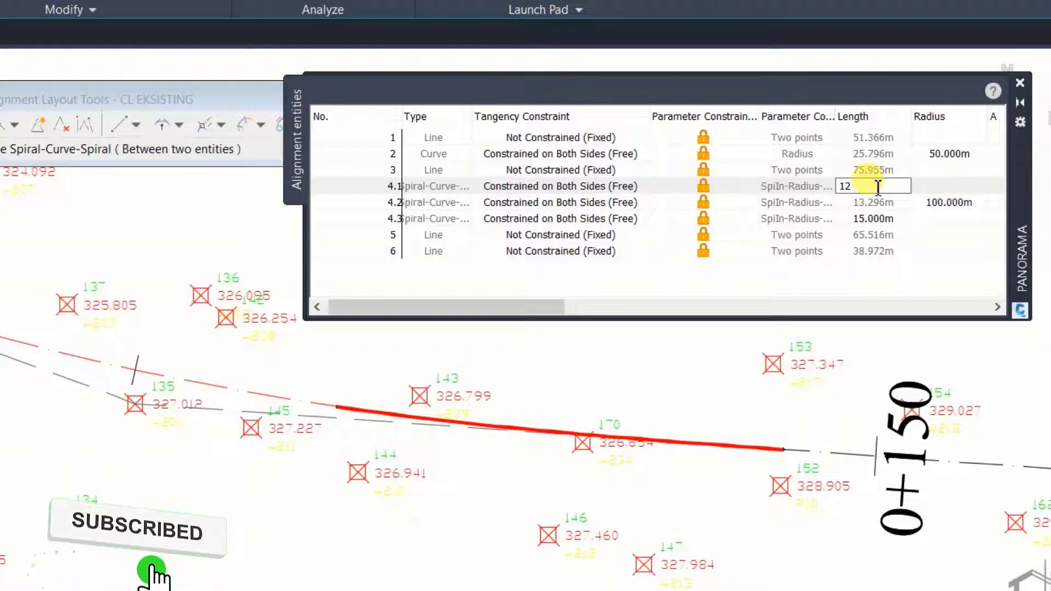
key(Return)
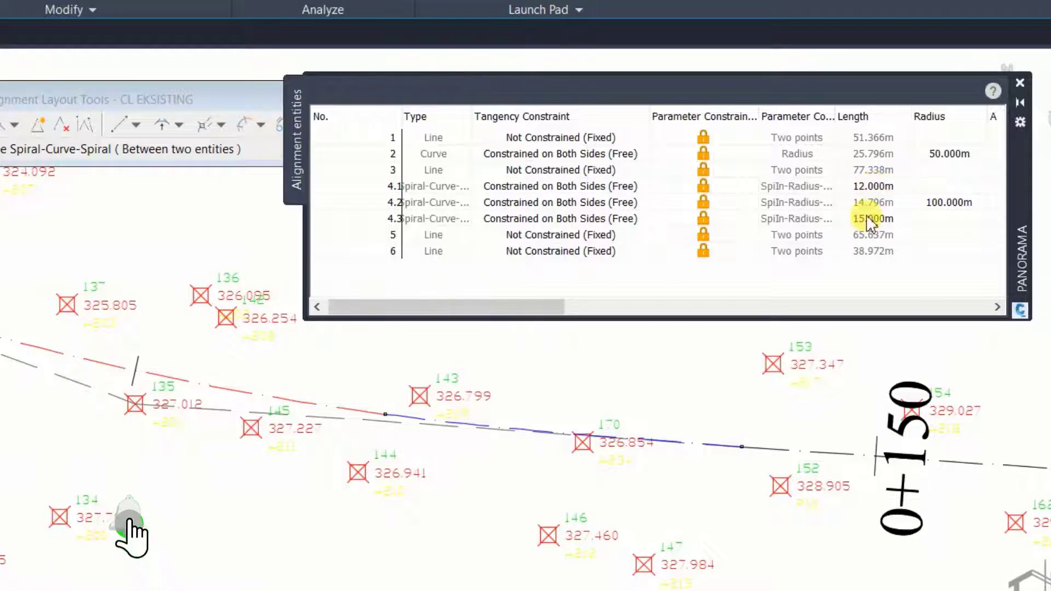
click(867, 218)
click(867, 217)
text(1)
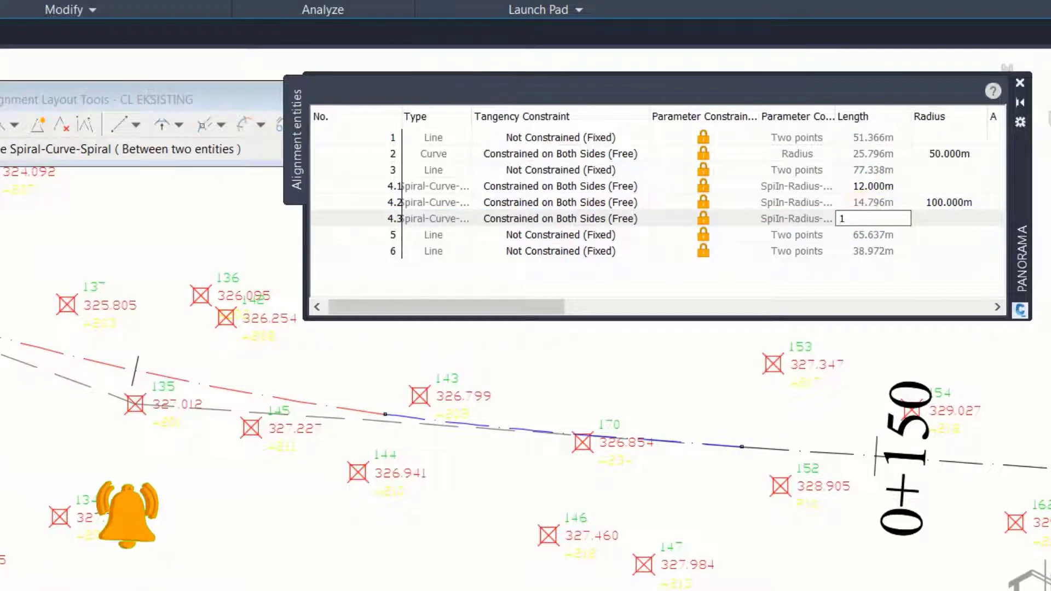
text(2)
key(Return)
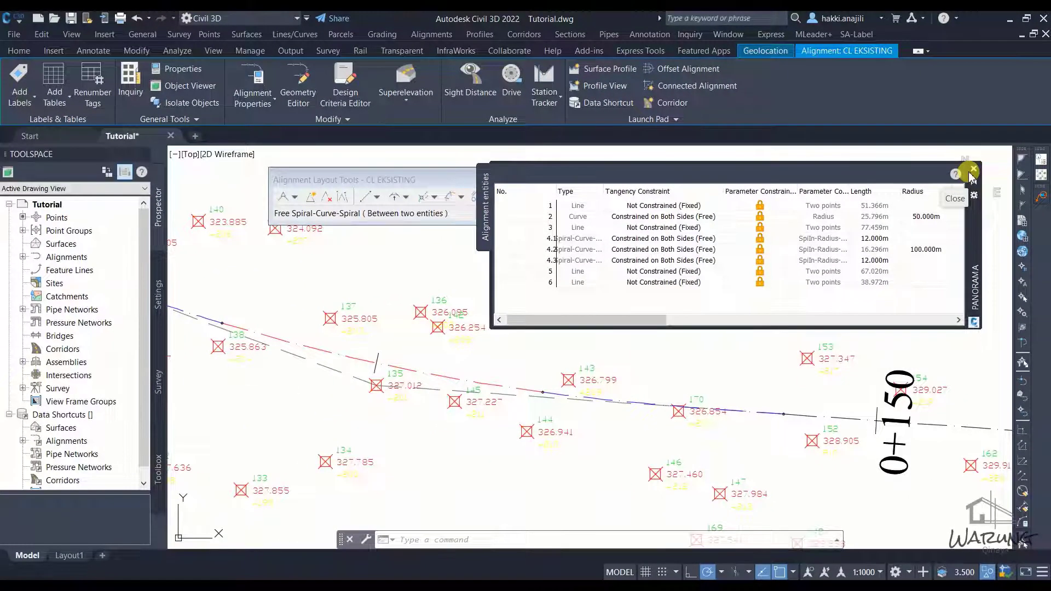
Close the alignment entities grid in Panorama.
click(973, 170)
scroll(737, 397, down, 3)
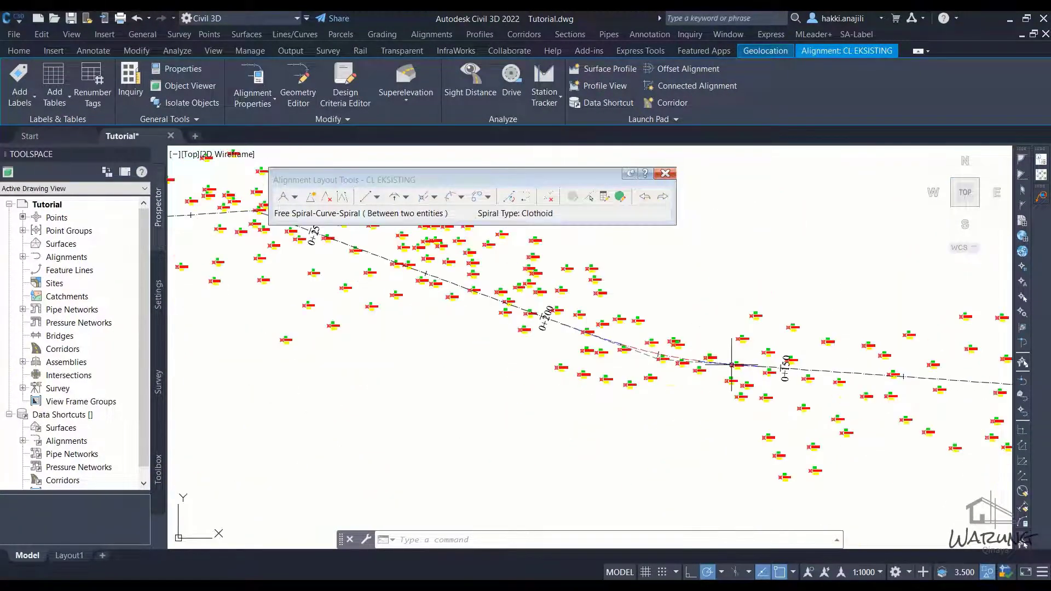
scroll(737, 398, down, 2)
scroll(661, 401, up, 2)
scroll(746, 427, up, 1)
scroll(656, 405, down, 2)
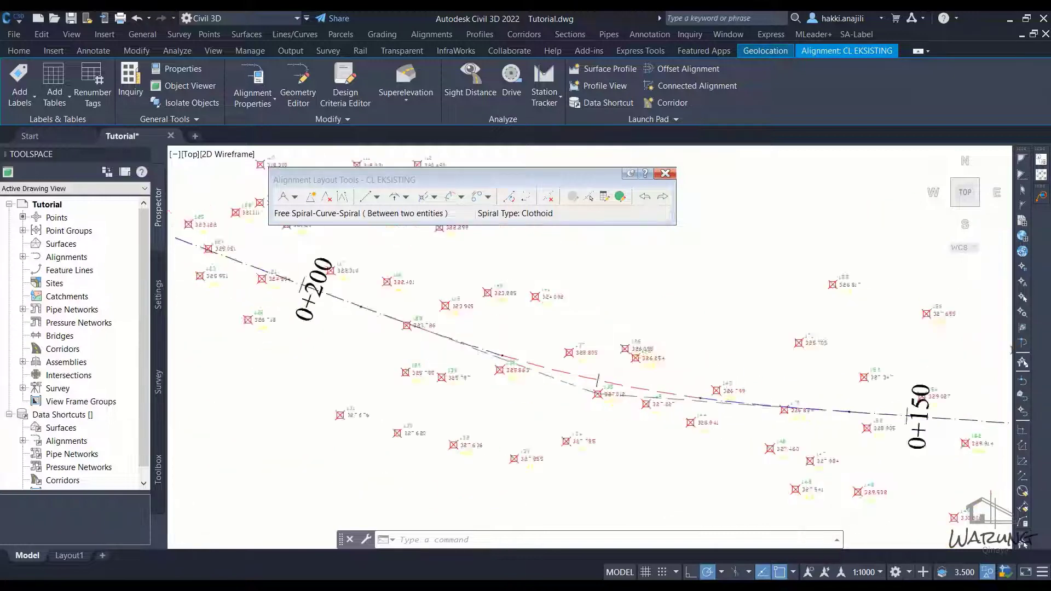
scroll(540, 383, down, 1)
Zoom to the bend near 0+250 and start a Free Compound Spiral-Spiral between two tangents.
middle_drag(541, 383, 761, 430)
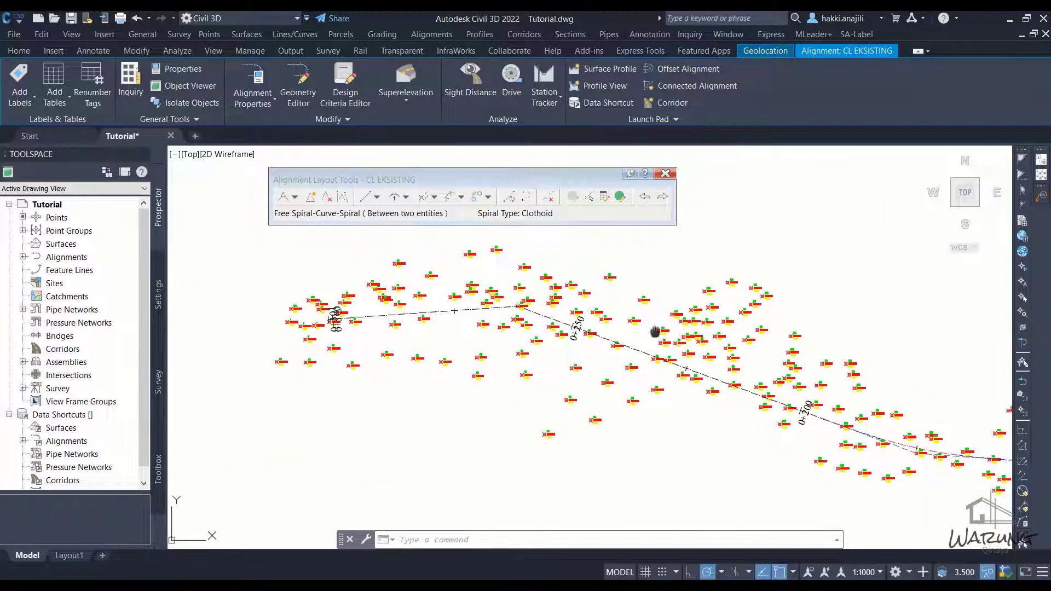
middle_drag(656, 331, 547, 329)
scroll(533, 345, up, 1)
scroll(531, 353, up, 1)
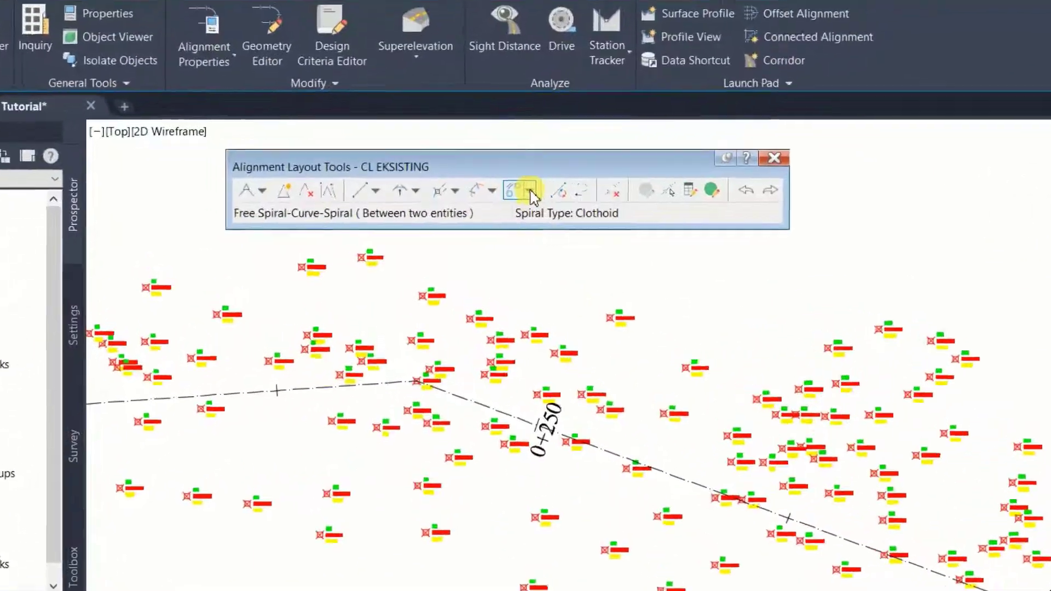
click(530, 192)
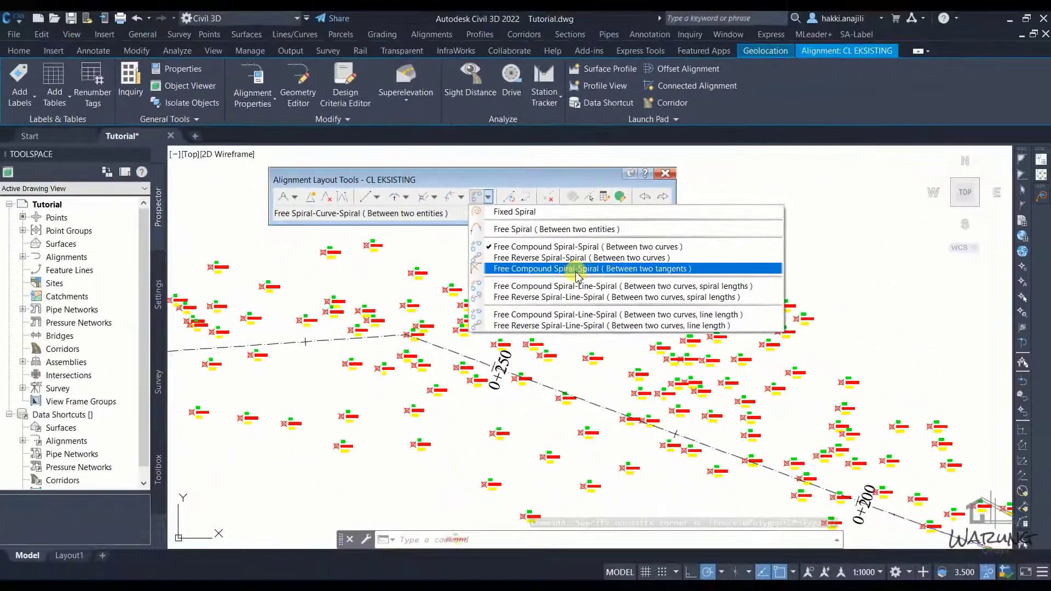
click(581, 268)
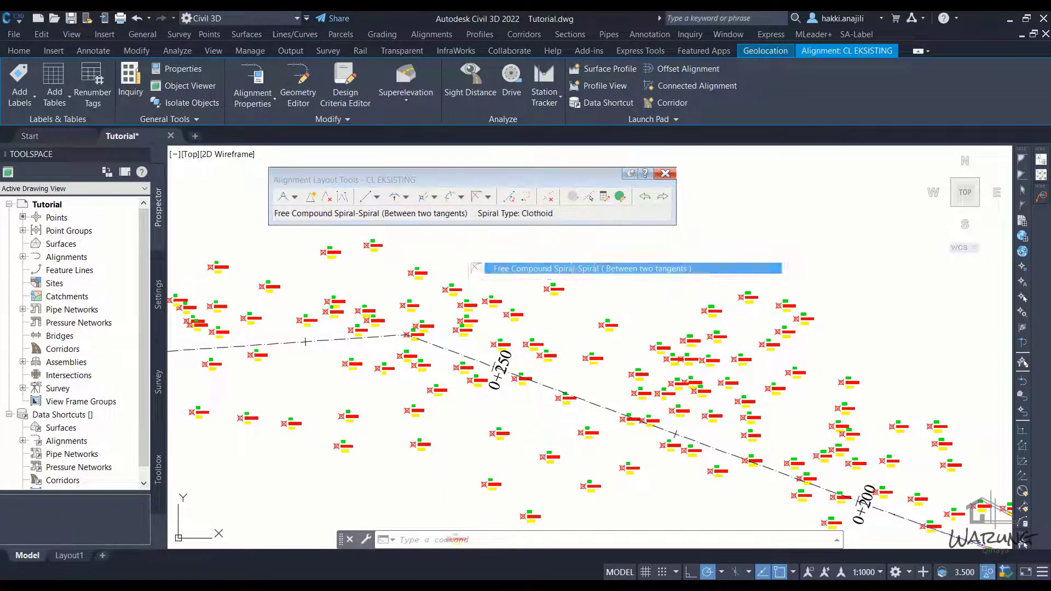
middle_drag(413, 358, 454, 355)
Join the incoming and outgoing tangents with 30 m spiral-in and spiral-out, Lessthan180 solution.
scroll(451, 348, up, 2)
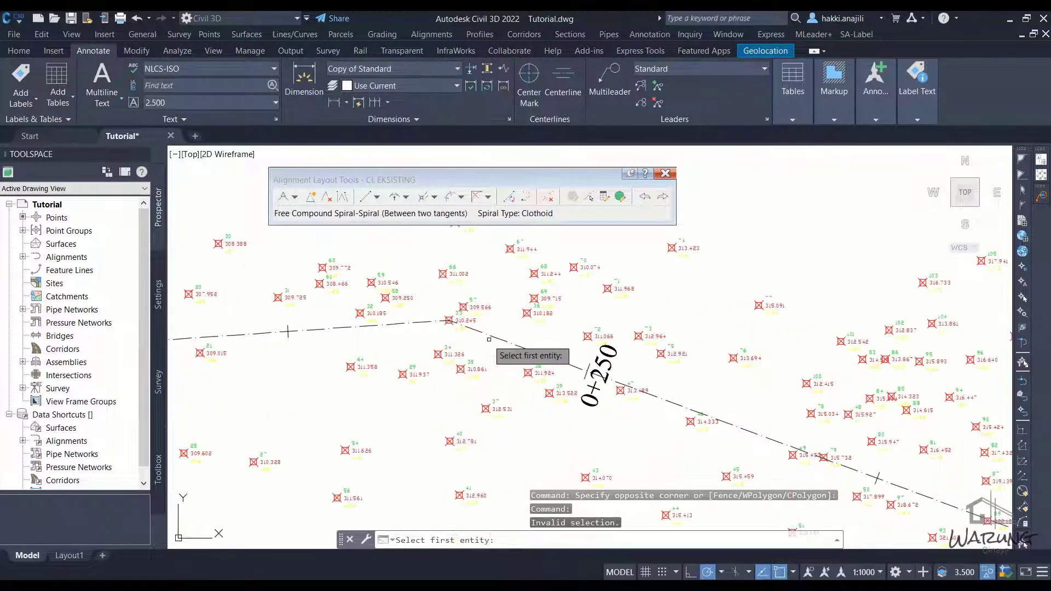
click(496, 338)
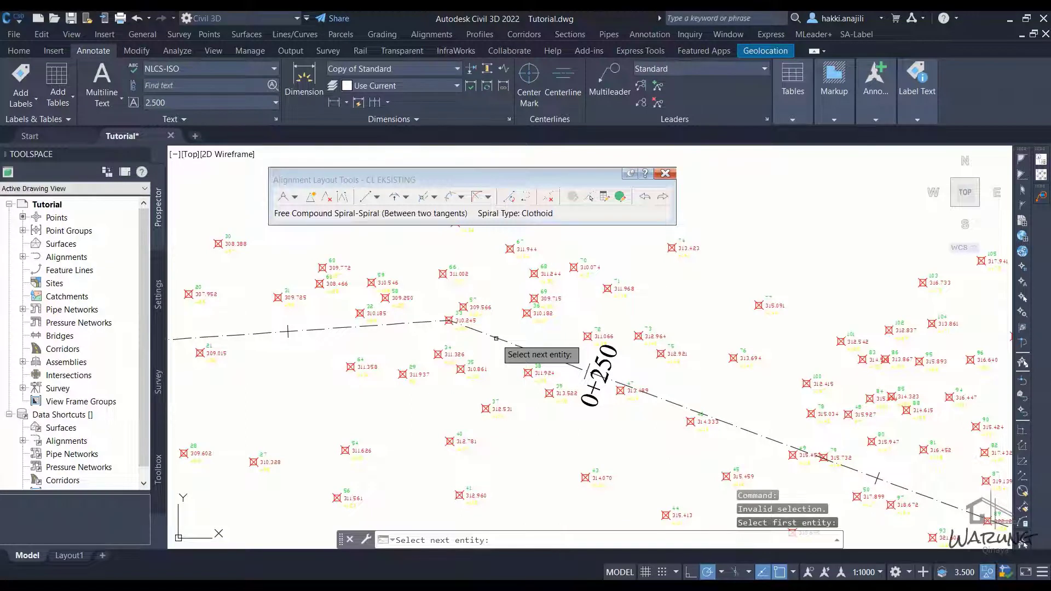
middle_drag(541, 432, 561, 402)
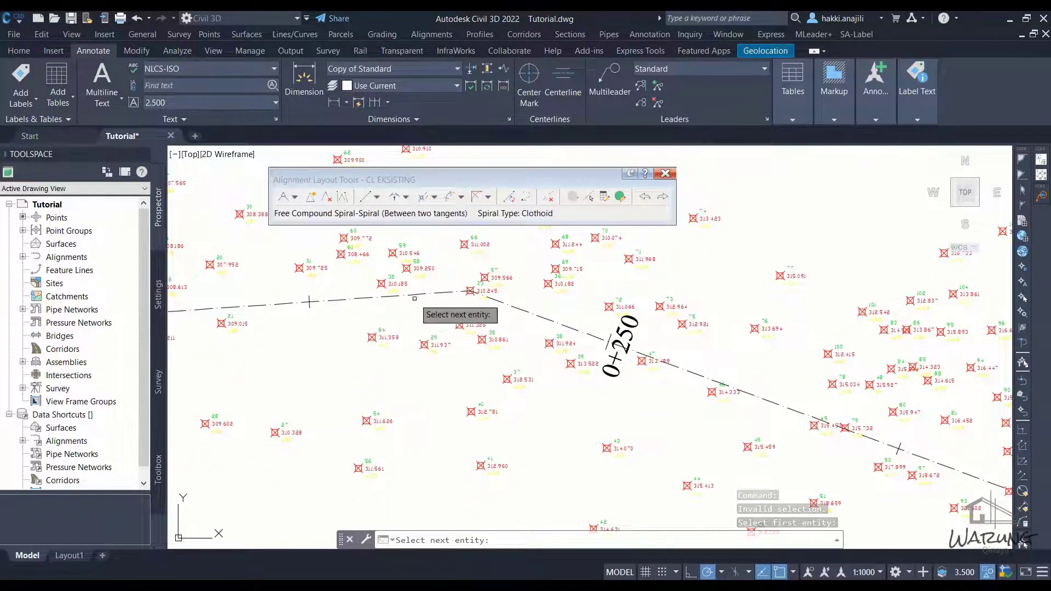
click(470, 290)
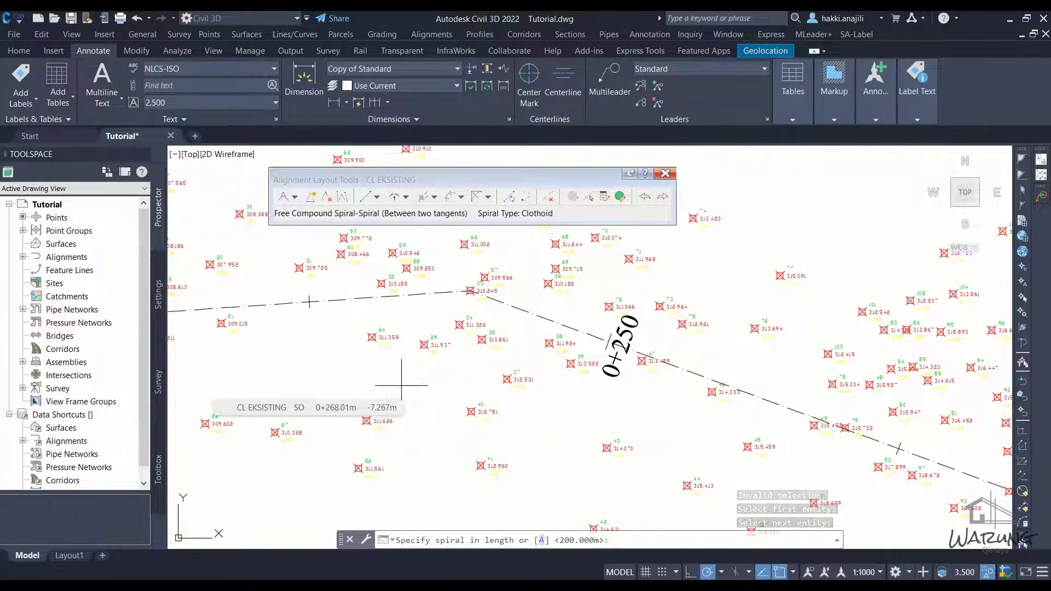
text(30)
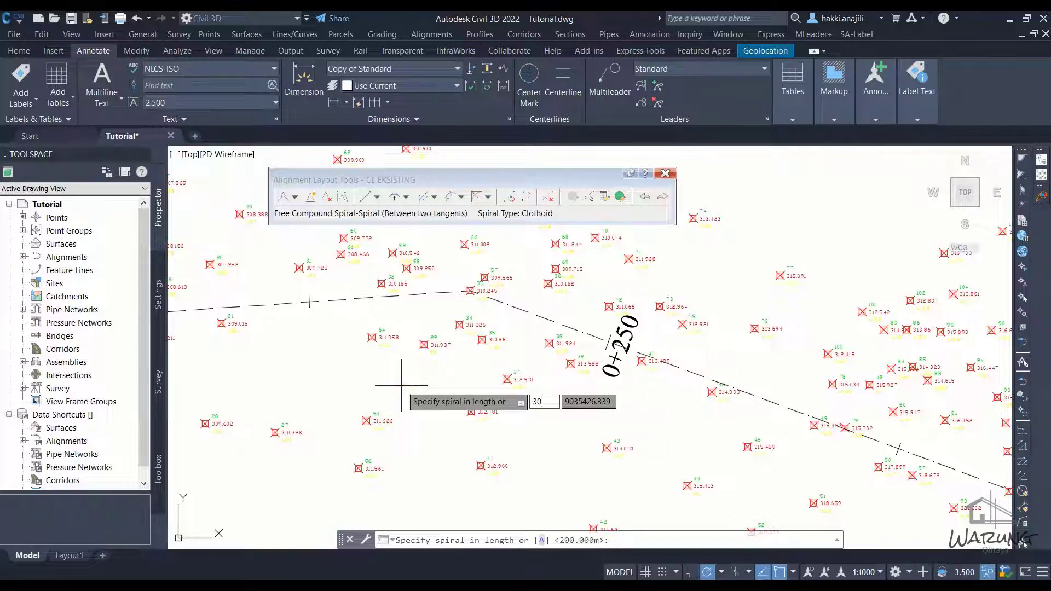
key(Return)
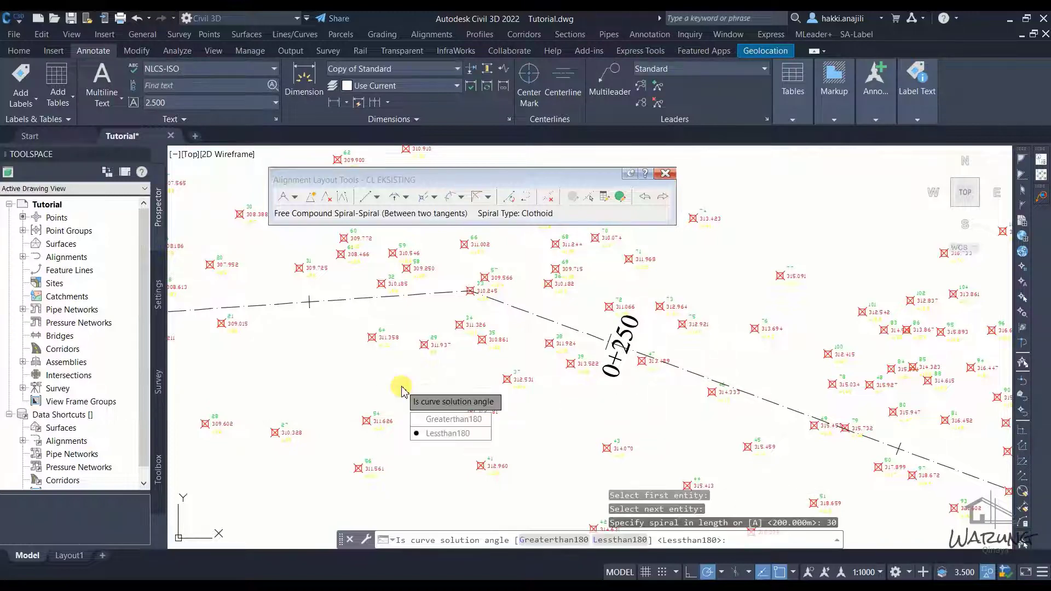
click(441, 435)
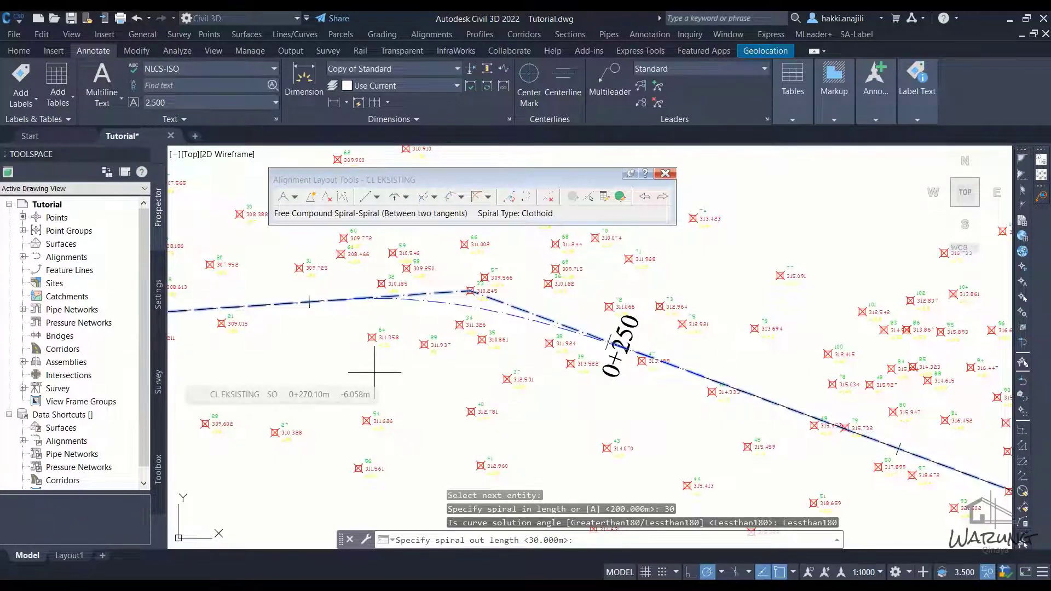
text(30)
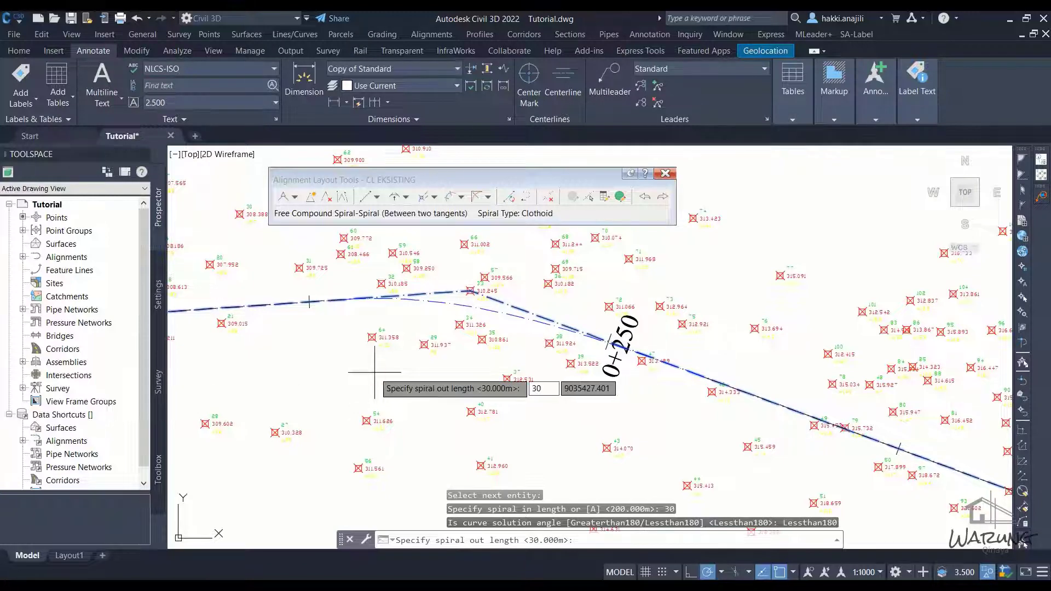
key(Return)
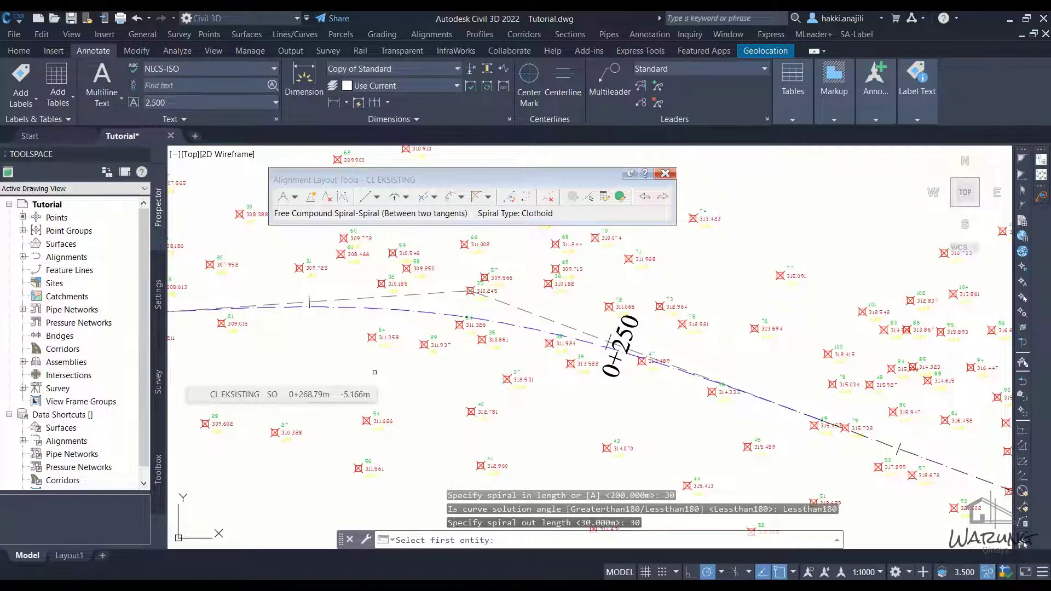
key(Return)
Cancel the spiral layout command and close the Alignment Layout Tools toolbar.
scroll(375, 372, down, 2)
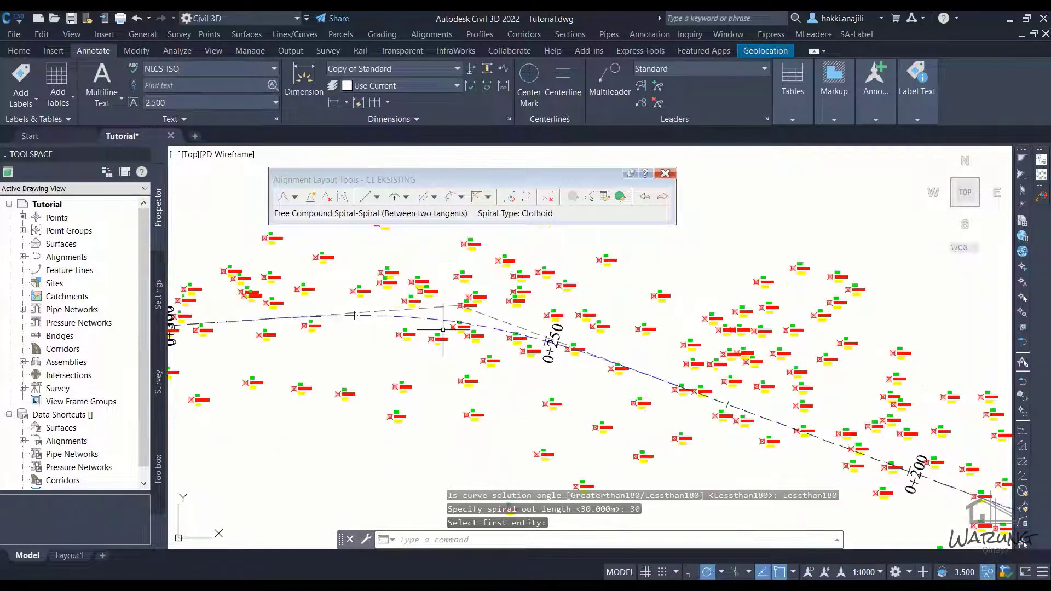
scroll(374, 372, down, 2)
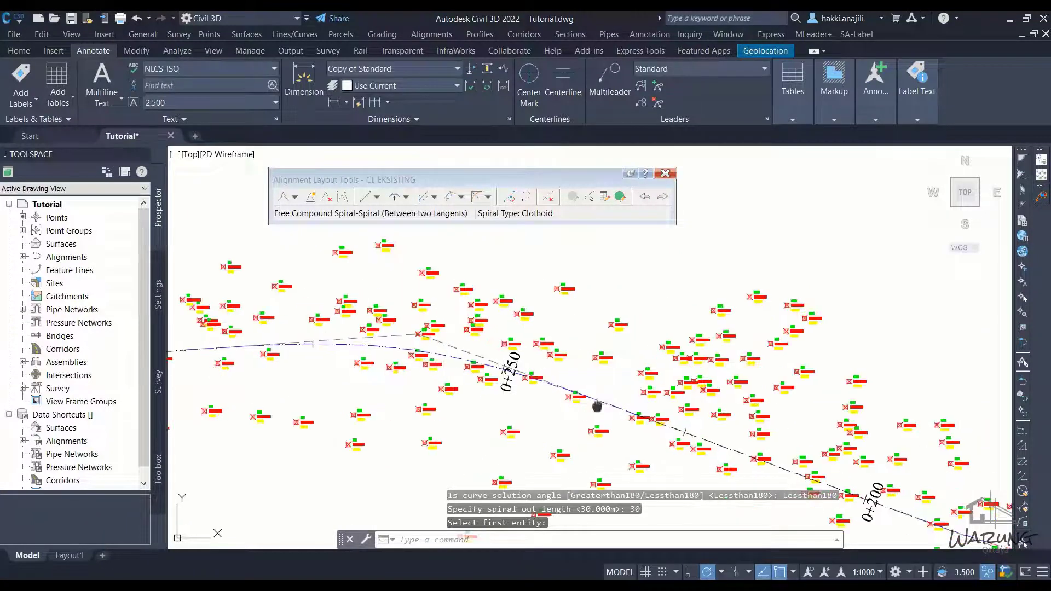
scroll(422, 300, down, 3)
scroll(627, 362, down, 1)
scroll(627, 362, up, 2)
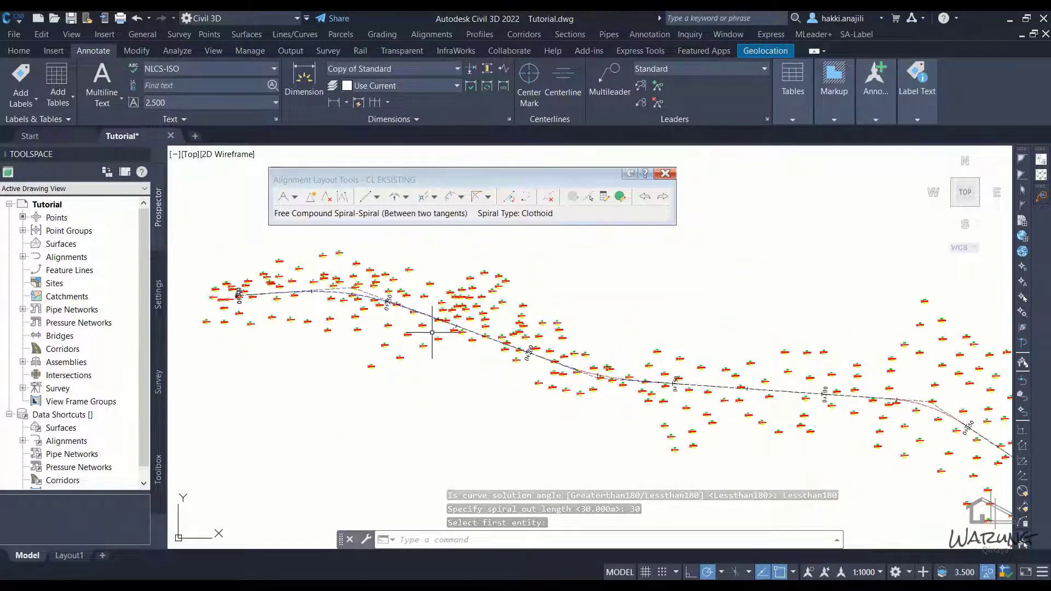
middle_drag(790, 403, 479, 361)
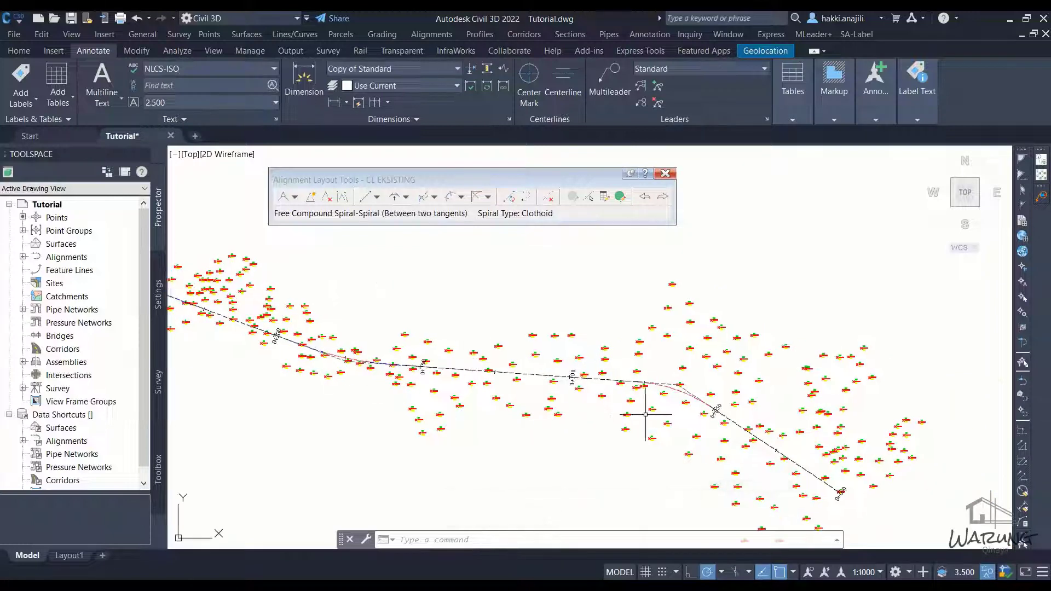
mouse_move(577, 410)
middle_down()
mouse_move(640, 410)
mouse_move(721, 445)
middle_up()
key(Escape)
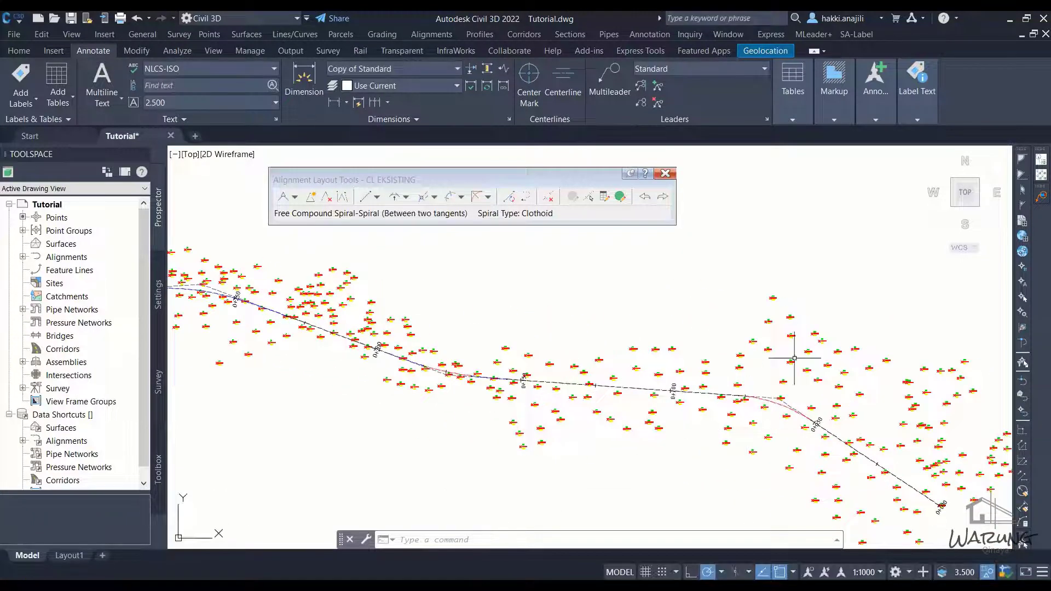
click(665, 173)
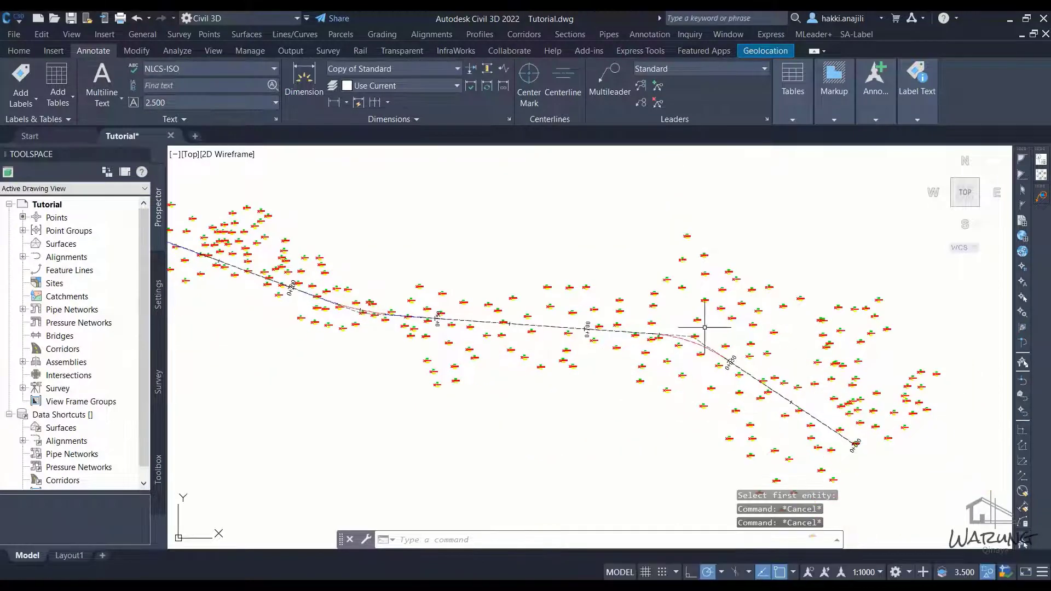
Select the CL EKSISTING alignment so its grips and contextual ribbon tab appear.
scroll(792, 395, up, 5)
scroll(692, 323, down, 4)
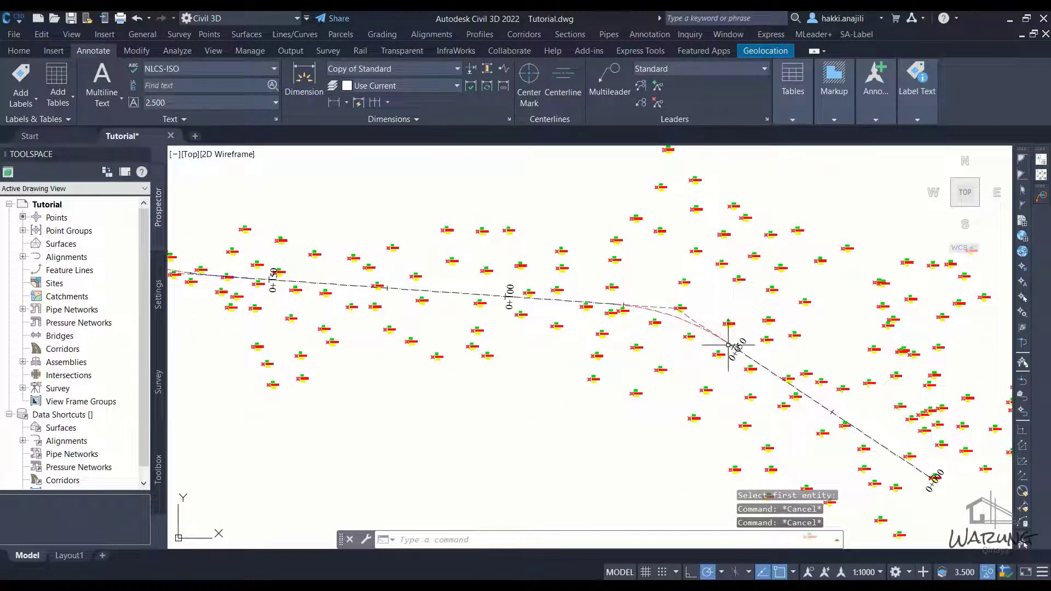
scroll(470, 351, down, 3)
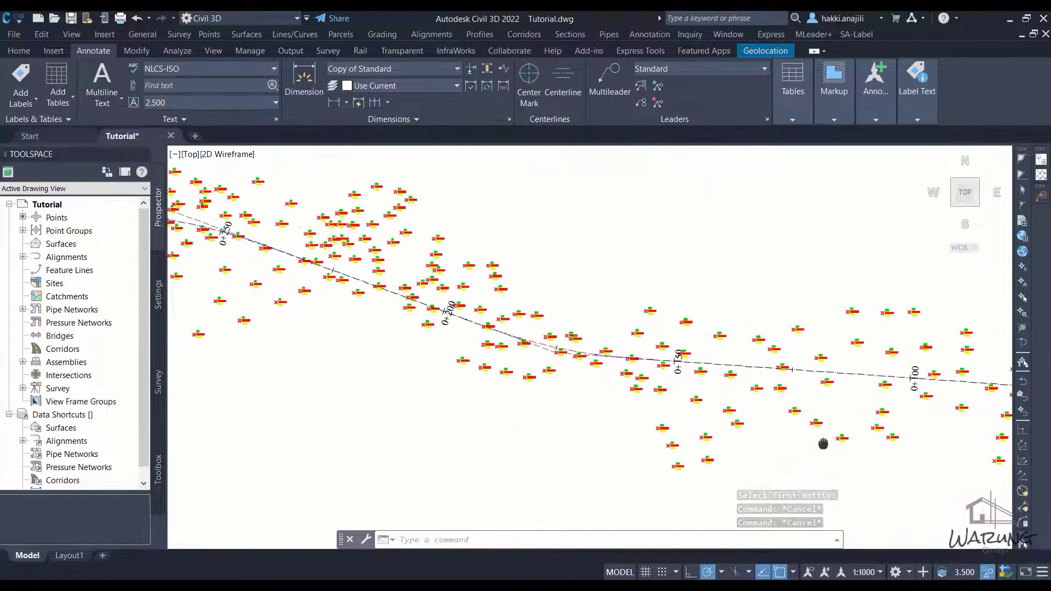
scroll(476, 348, down, 3)
scroll(632, 356, up, 4)
scroll(618, 373, up, 2)
middle_drag(615, 375, 630, 356)
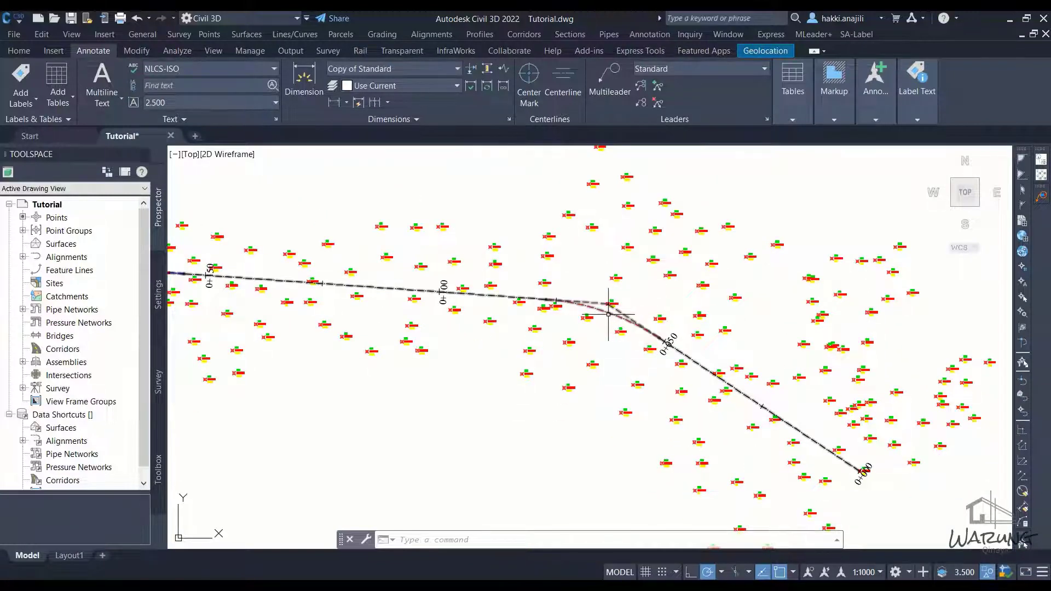
click(608, 313)
middle_drag(469, 387, 507, 394)
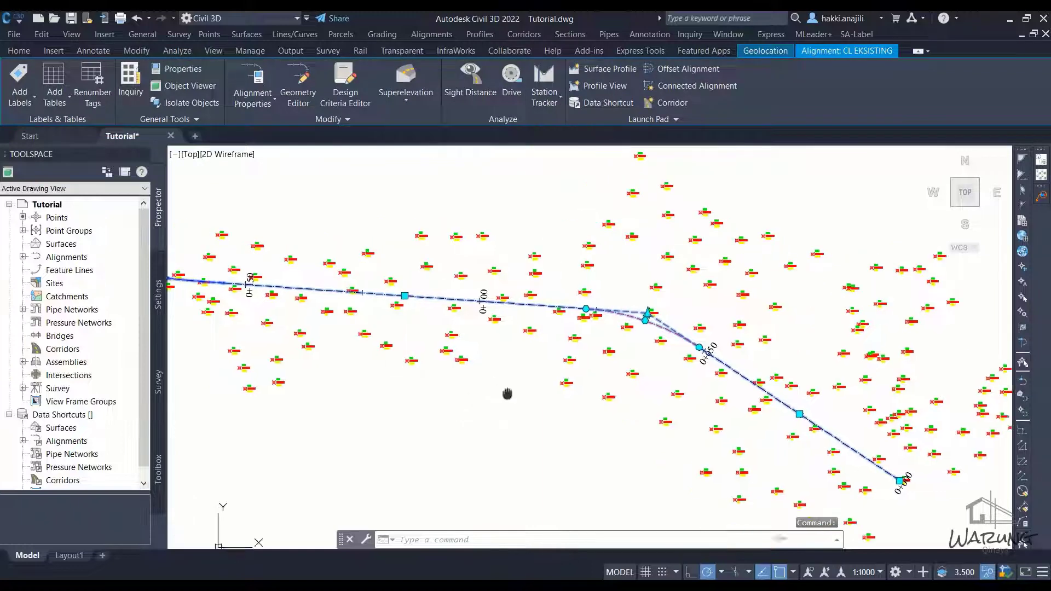
scroll(659, 368, down, 2)
scroll(613, 371, up, 2)
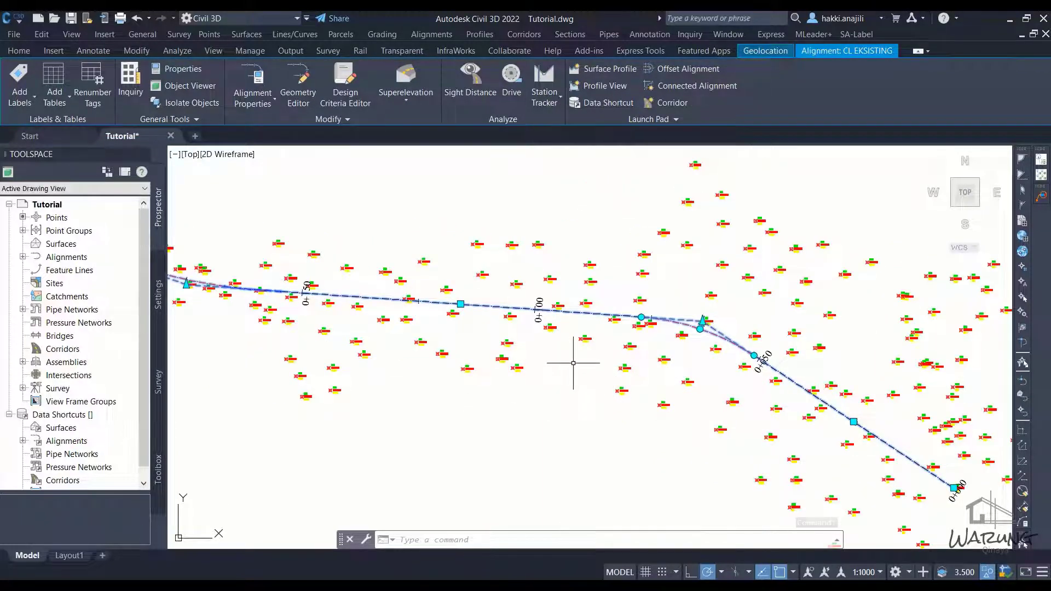
In CL EKSISTING's Alignment Labels dialog, add a Geometry Points label set.
right_click(573, 363)
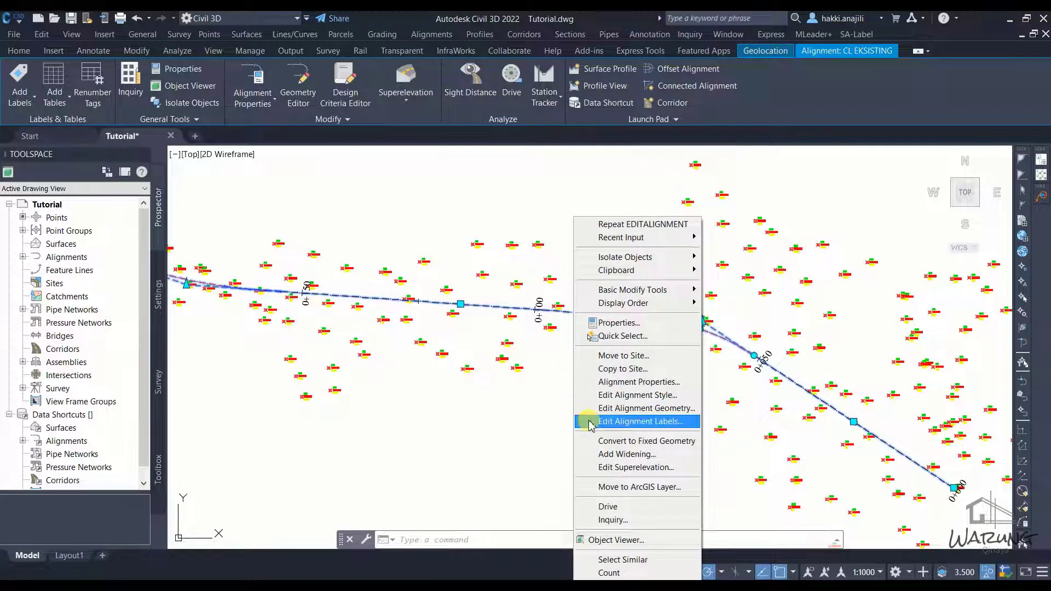
click(663, 422)
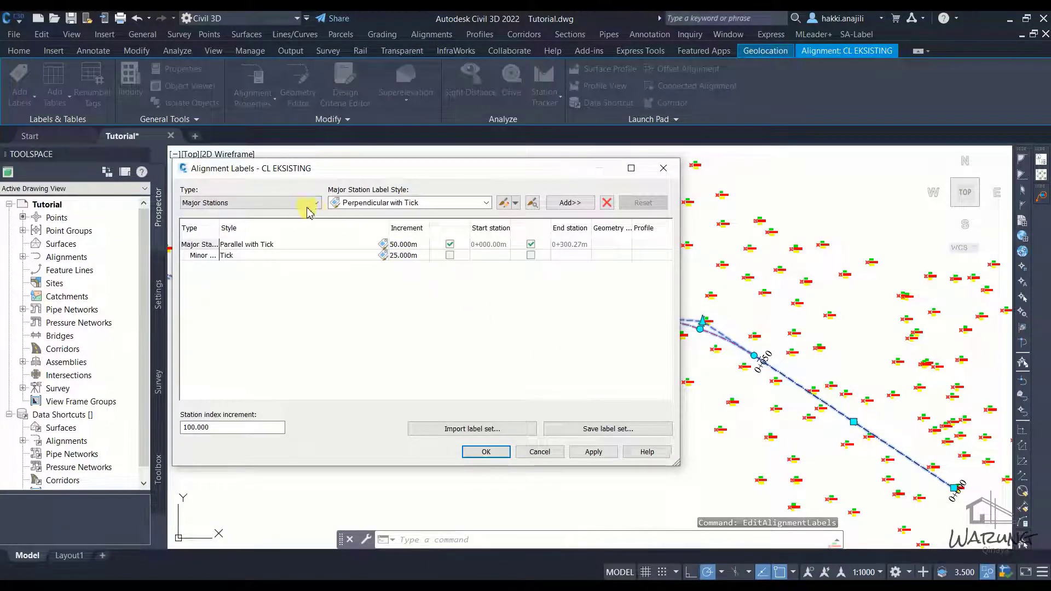
click(237, 202)
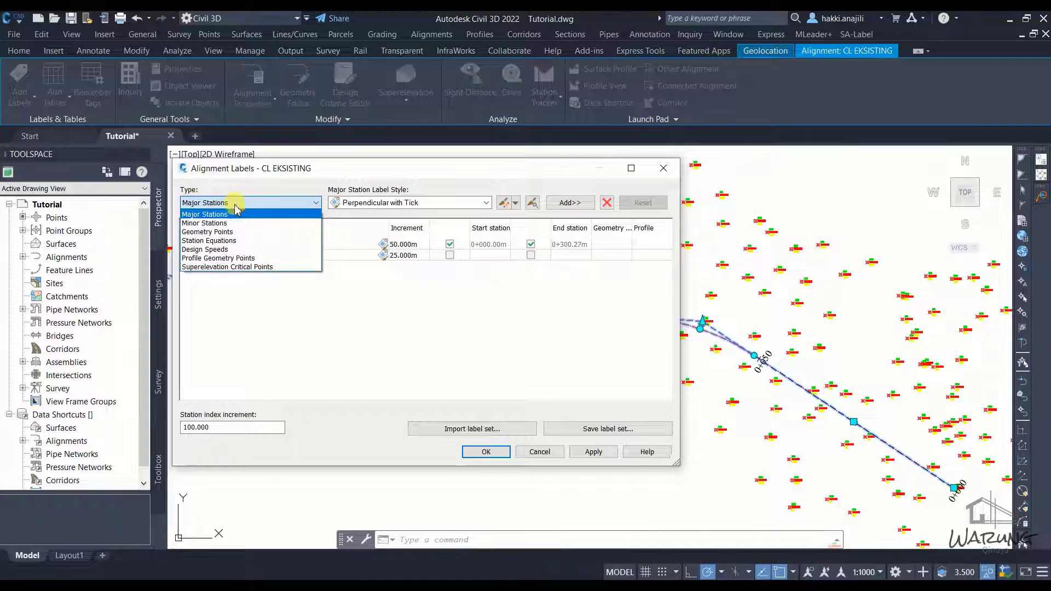
click(220, 233)
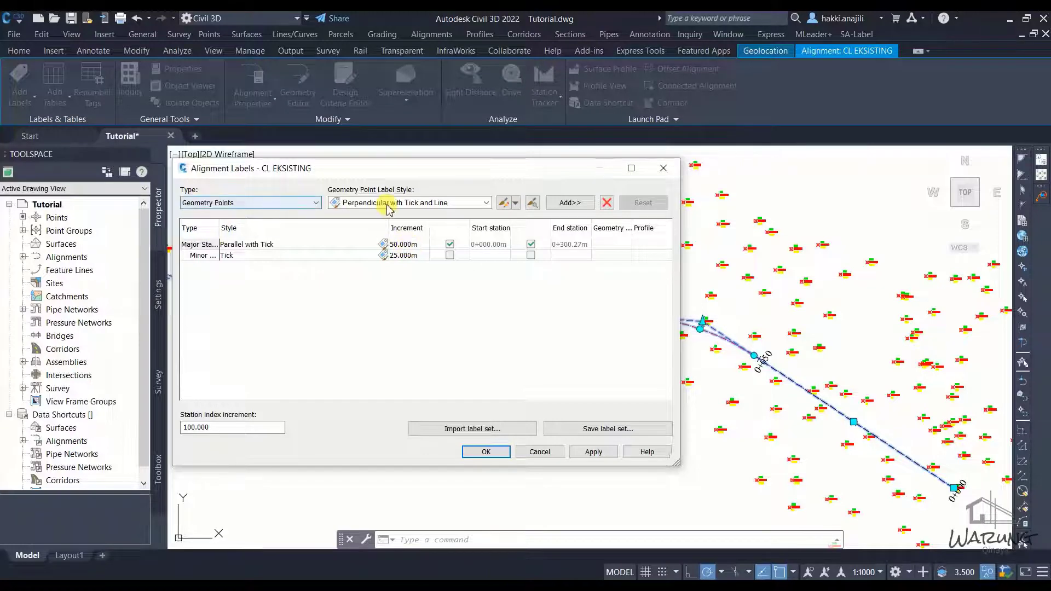
click(579, 209)
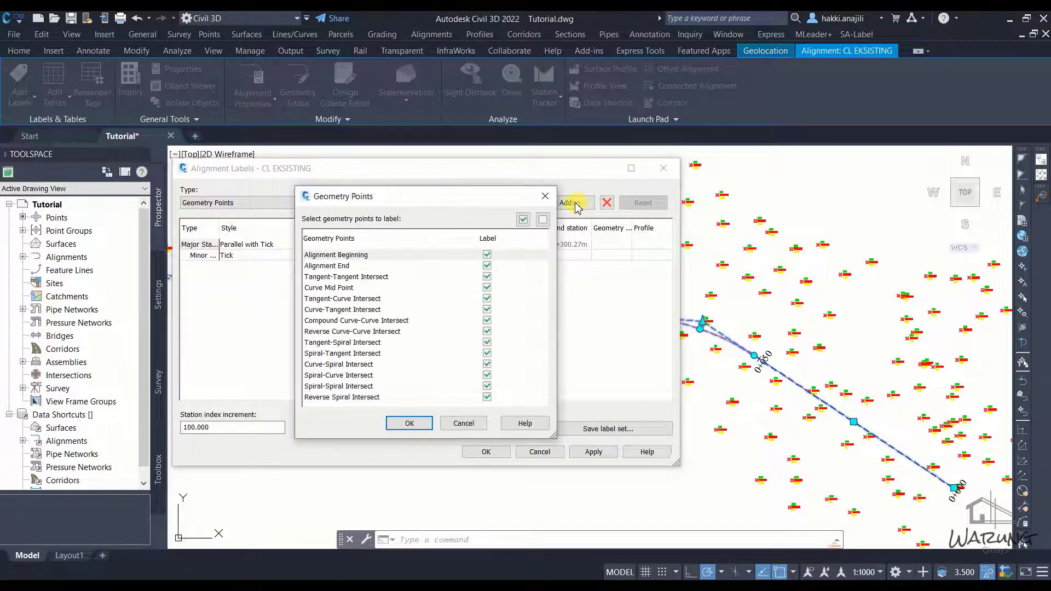
Exclude Alignment Beginning, Alignment End, Tangent-Tangent Intersect and Curve Mid Point, then apply the labels.
drag(465, 200, 373, 196)
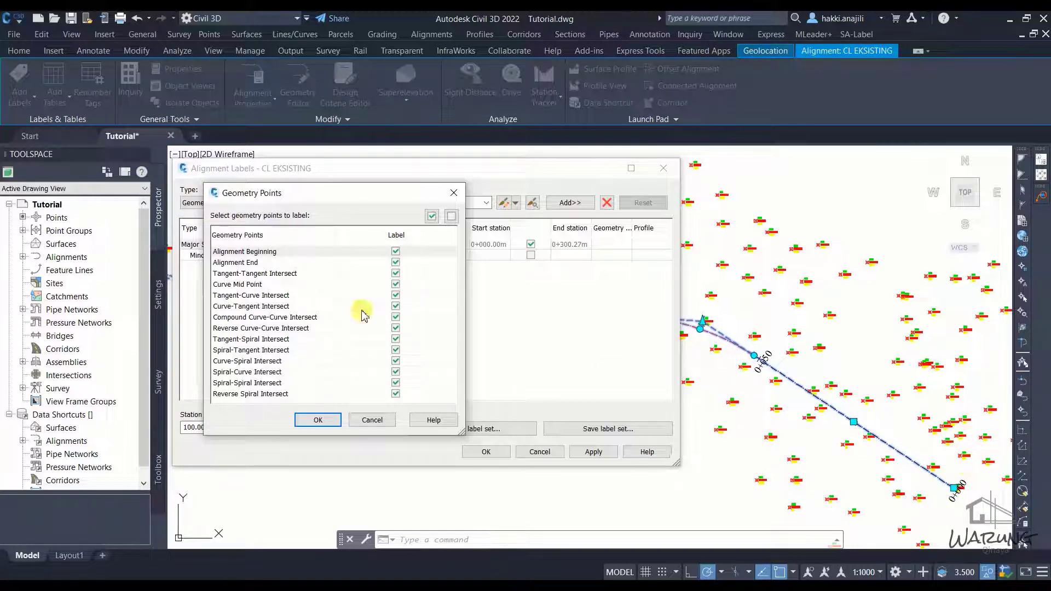
click(232, 264)
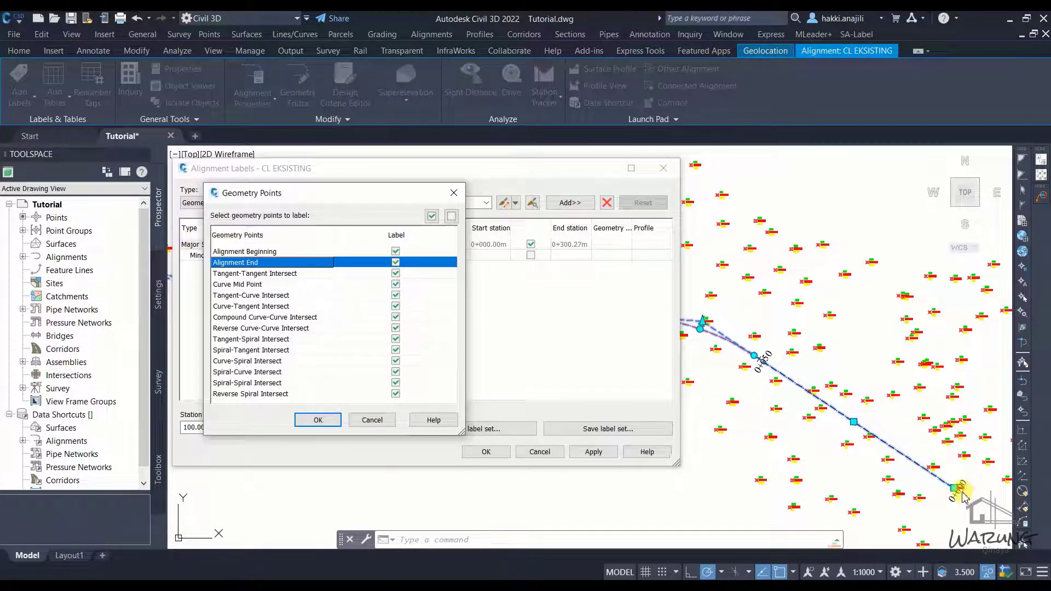
click(396, 252)
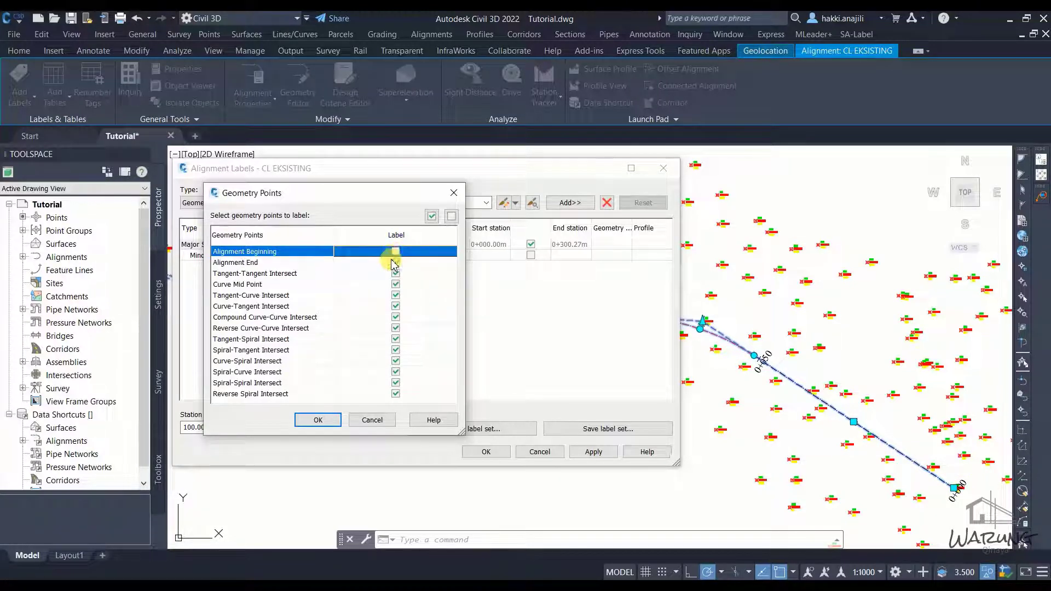
click(396, 264)
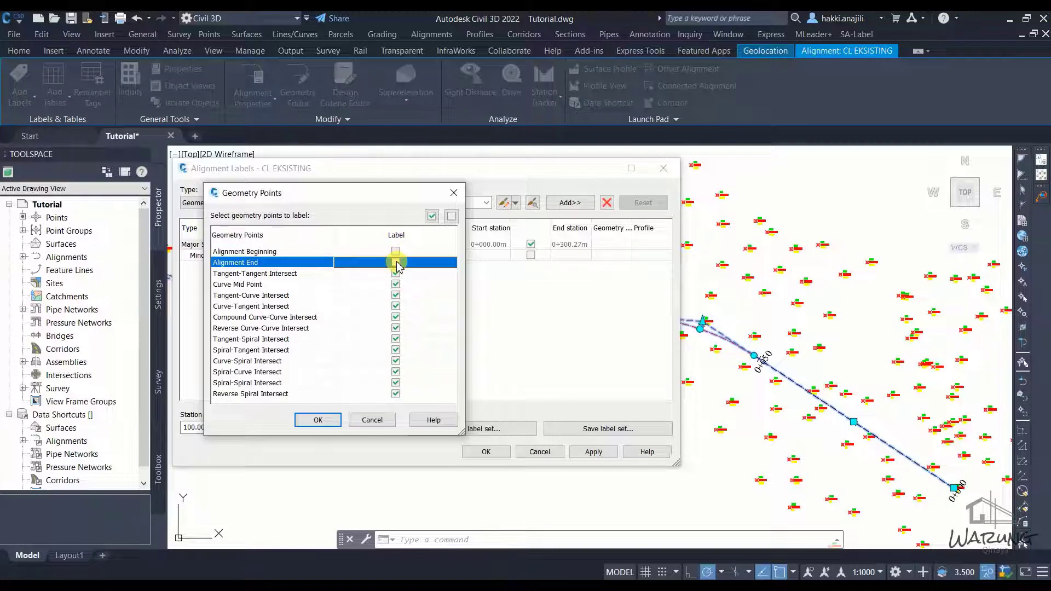
click(396, 274)
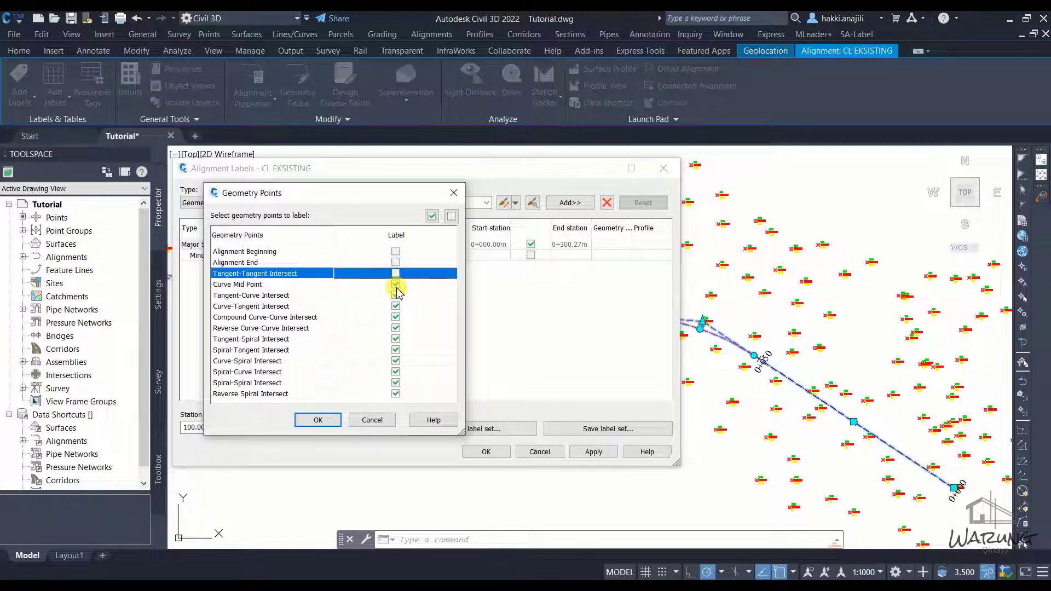
click(396, 286)
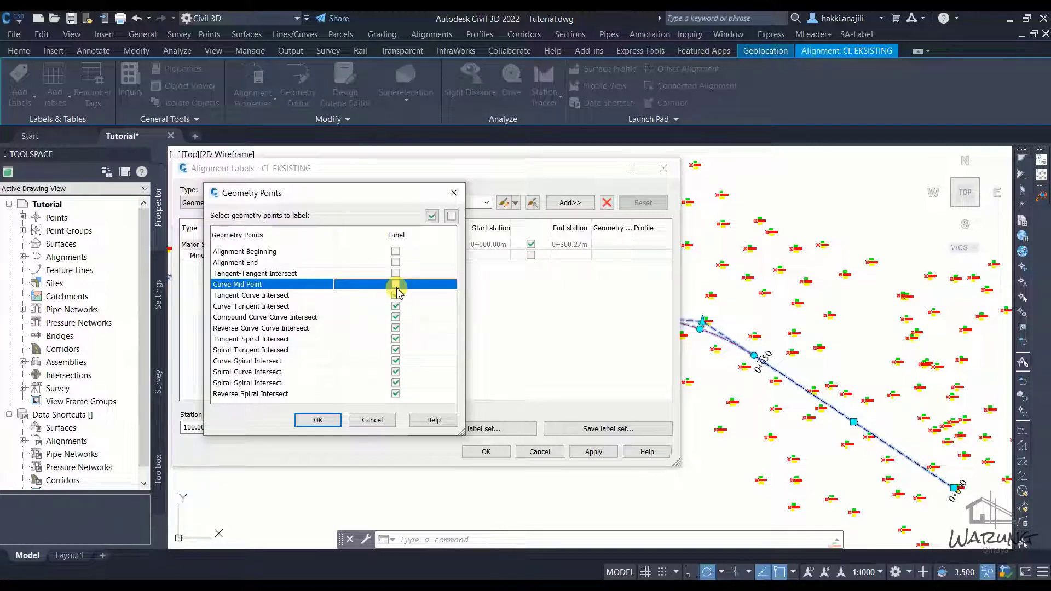
click(323, 420)
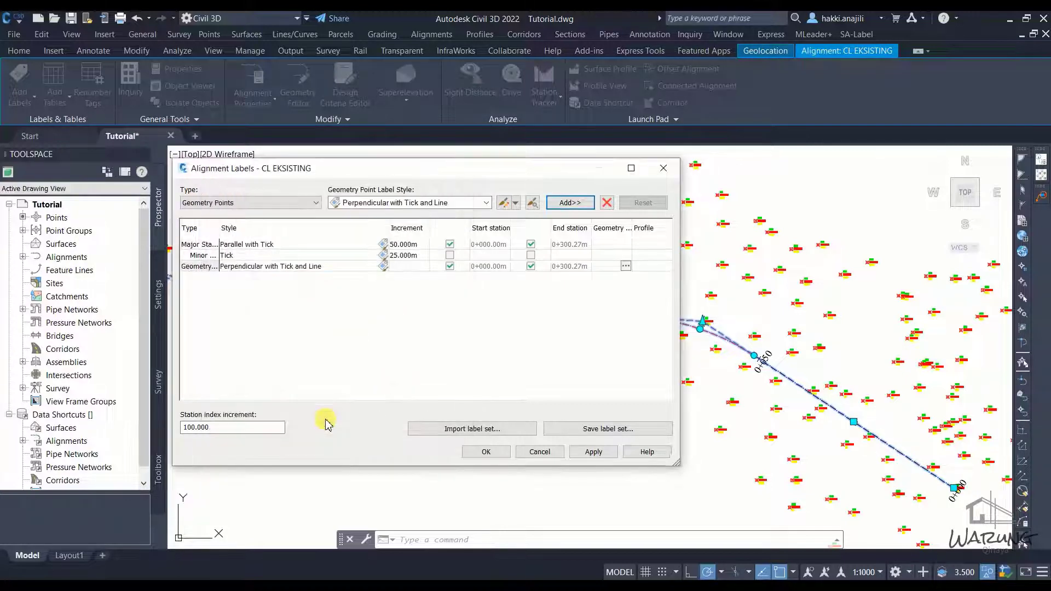
click(585, 452)
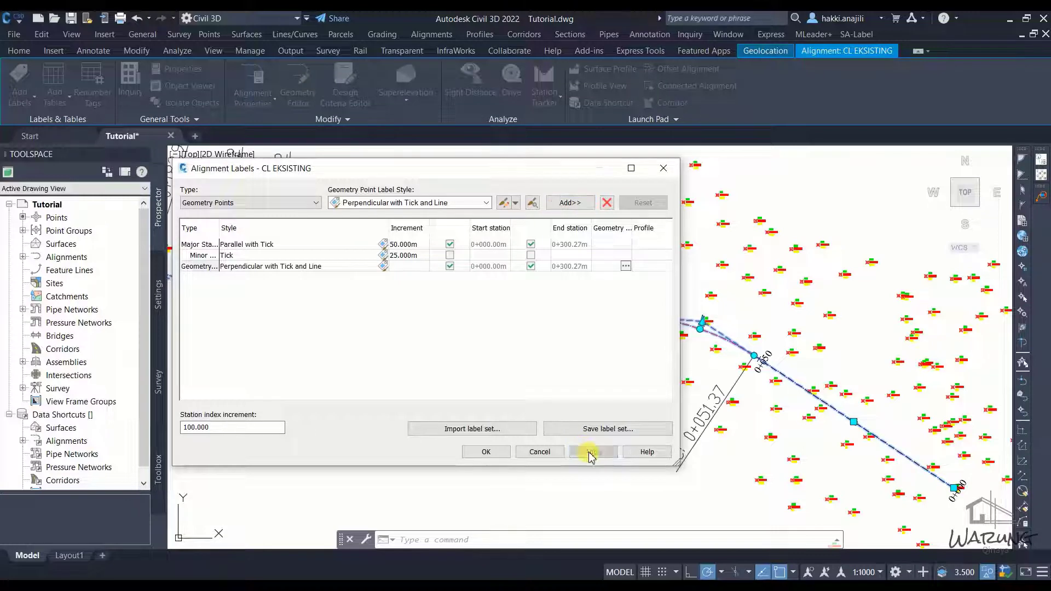
Accept the label settings and review the new TS, SC, CS, ST and SS station labels.
click(486, 451)
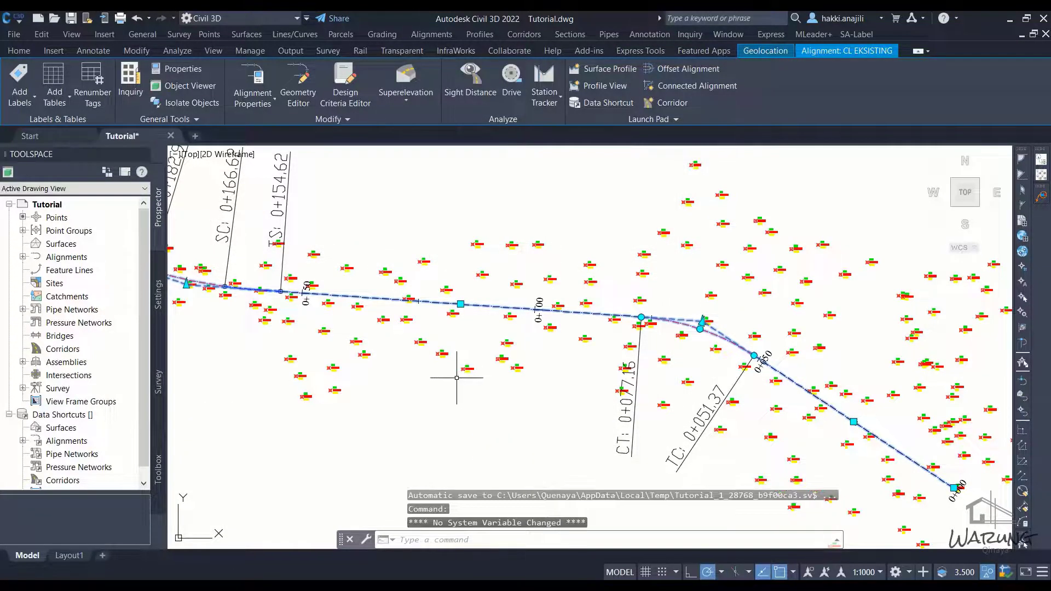
middle_drag(445, 368, 727, 410)
scroll(504, 355, down, 5)
scroll(505, 356, up, 4)
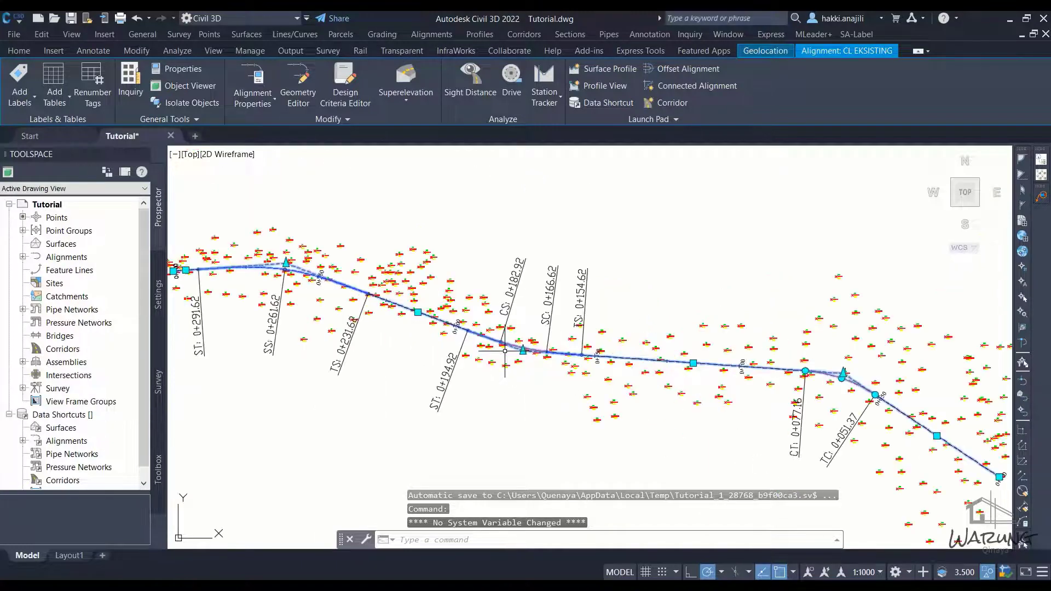
scroll(544, 373, up, 1)
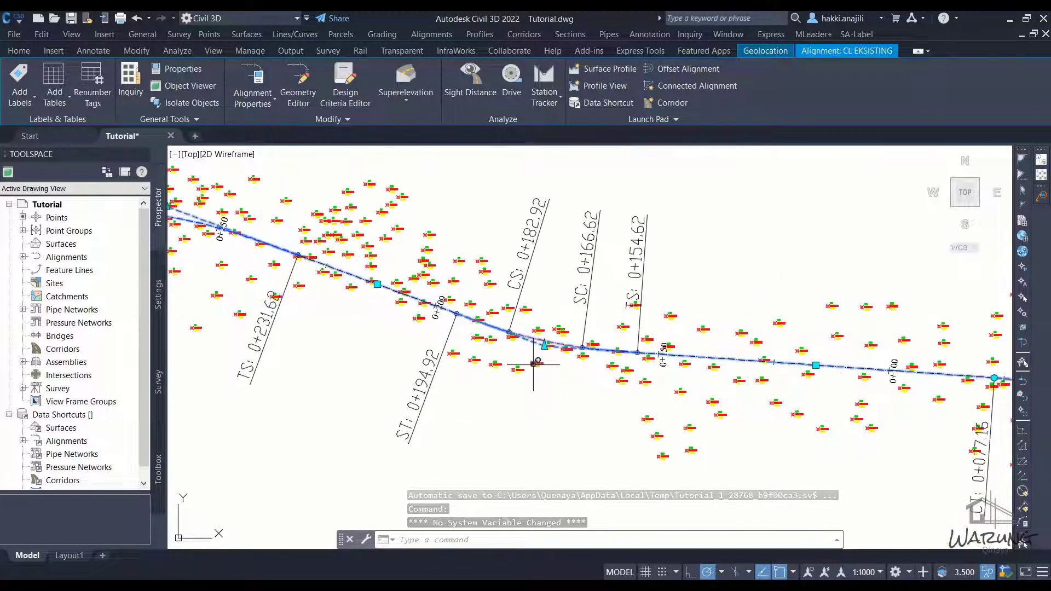
scroll(492, 370, up, 1)
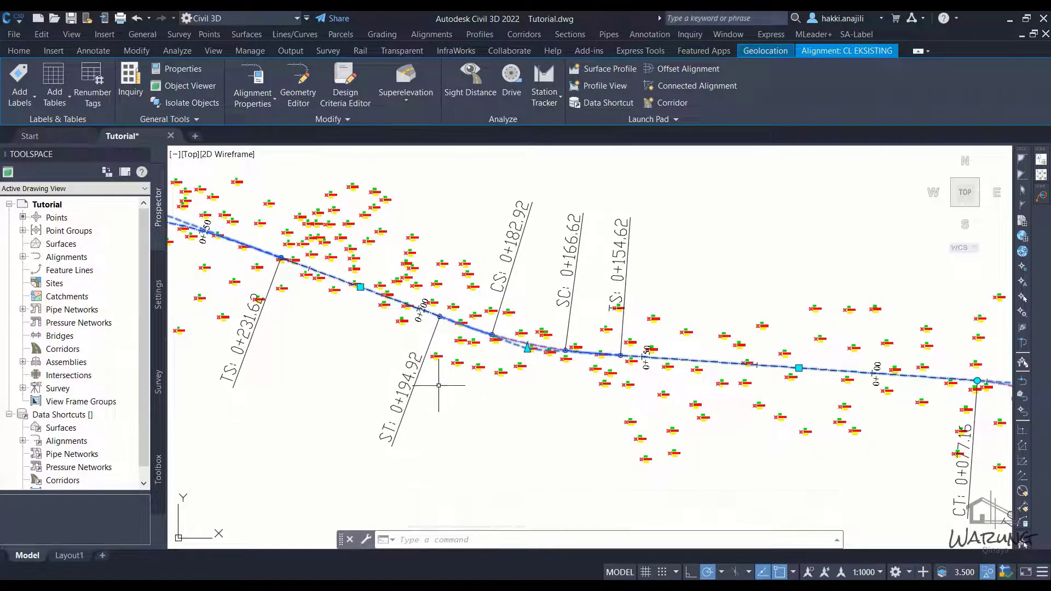
key(Escape)
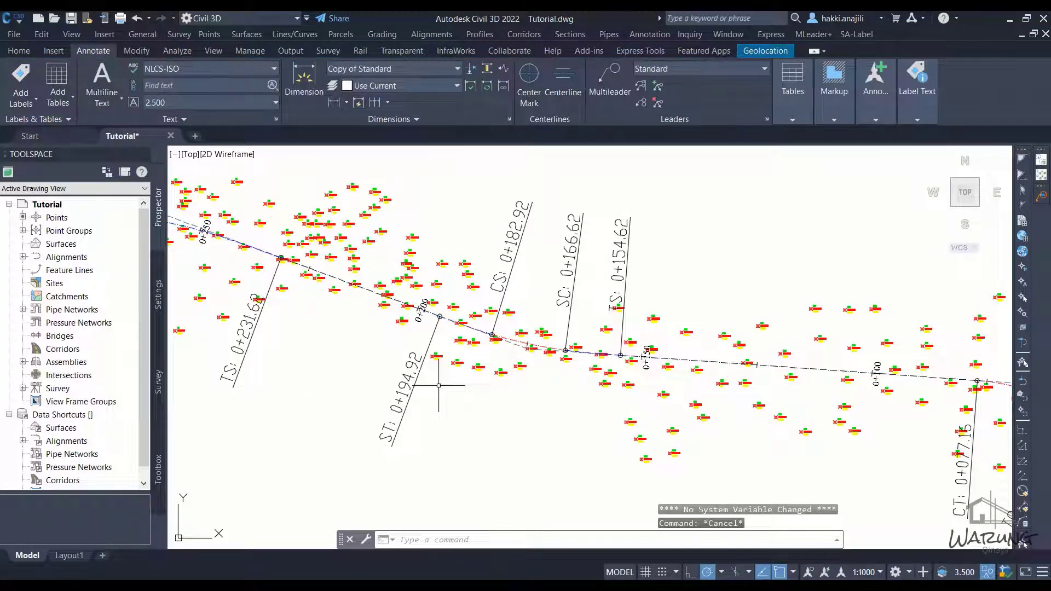
Flip the ST 0+194.92 label to the alignment's other side, then reselect CL EKSISTING.
click(418, 376)
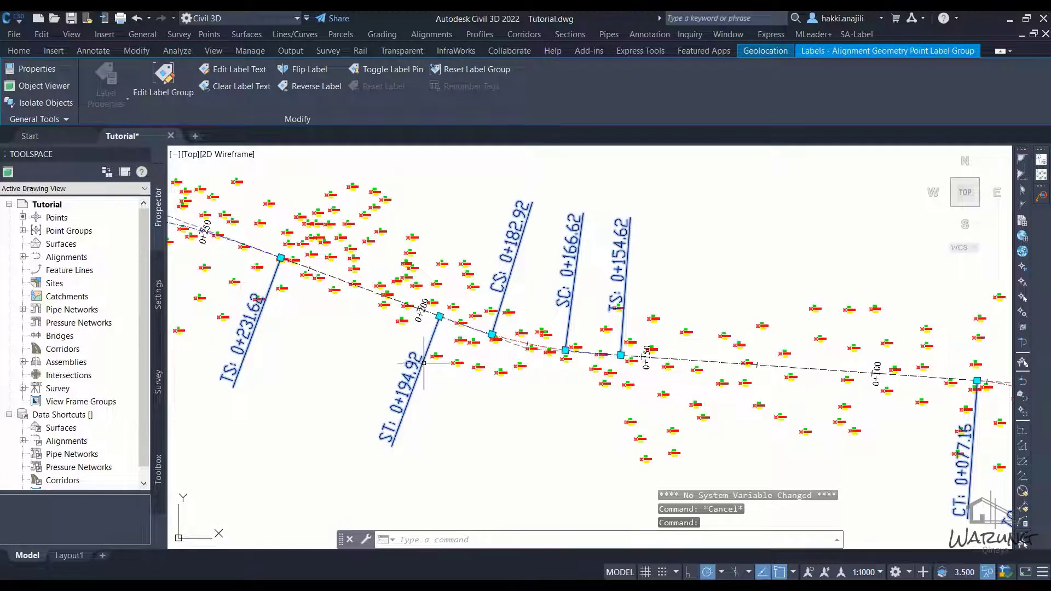
scroll(423, 362, up, 5)
scroll(423, 363, down, 3)
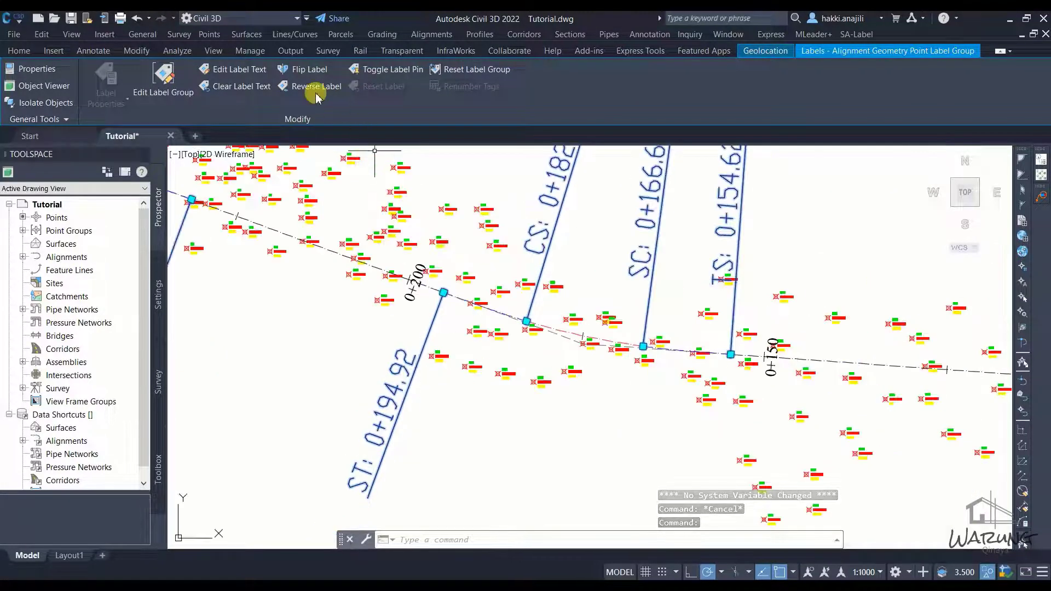
click(307, 74)
click(394, 394)
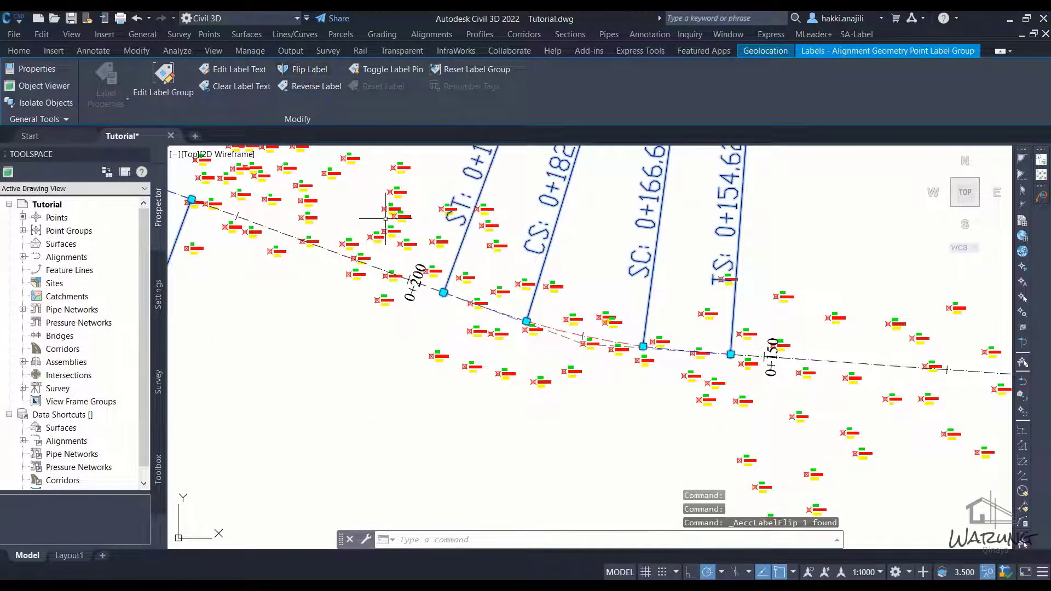
scroll(607, 350, down, 5)
middle_drag(608, 350, 555, 367)
scroll(550, 361, up, 1)
scroll(492, 339, up, 2)
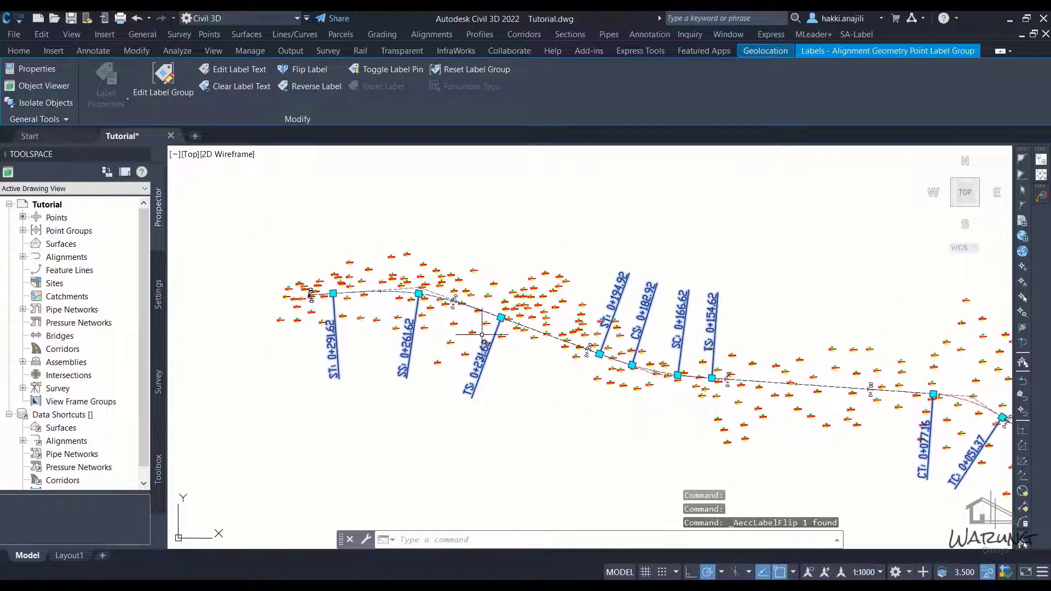
scroll(433, 317, up, 2)
middle_drag(482, 335, 474, 338)
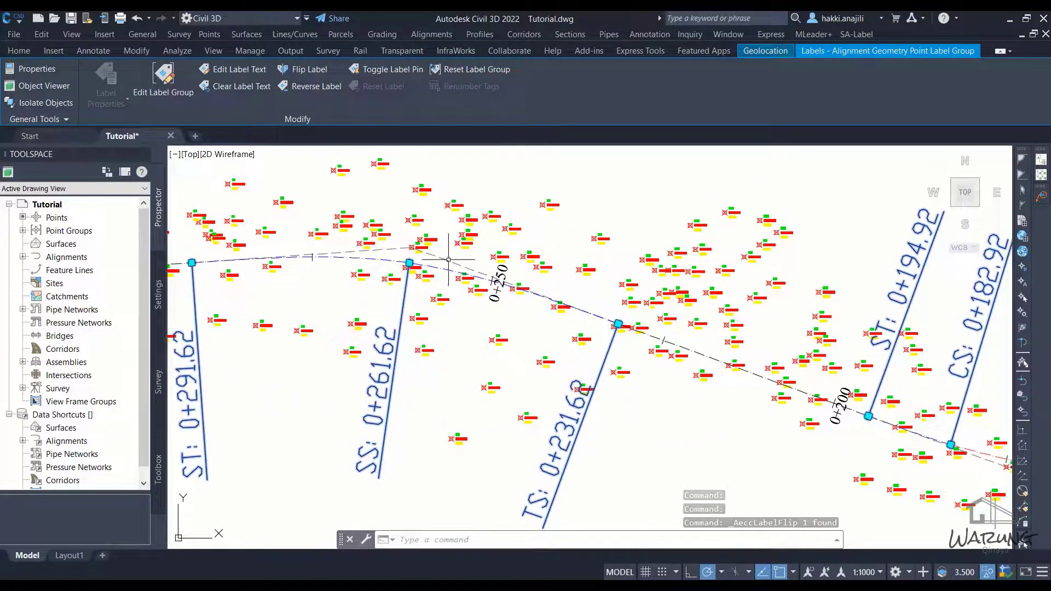
middle_drag(537, 290, 466, 296)
scroll(451, 303, down, 2)
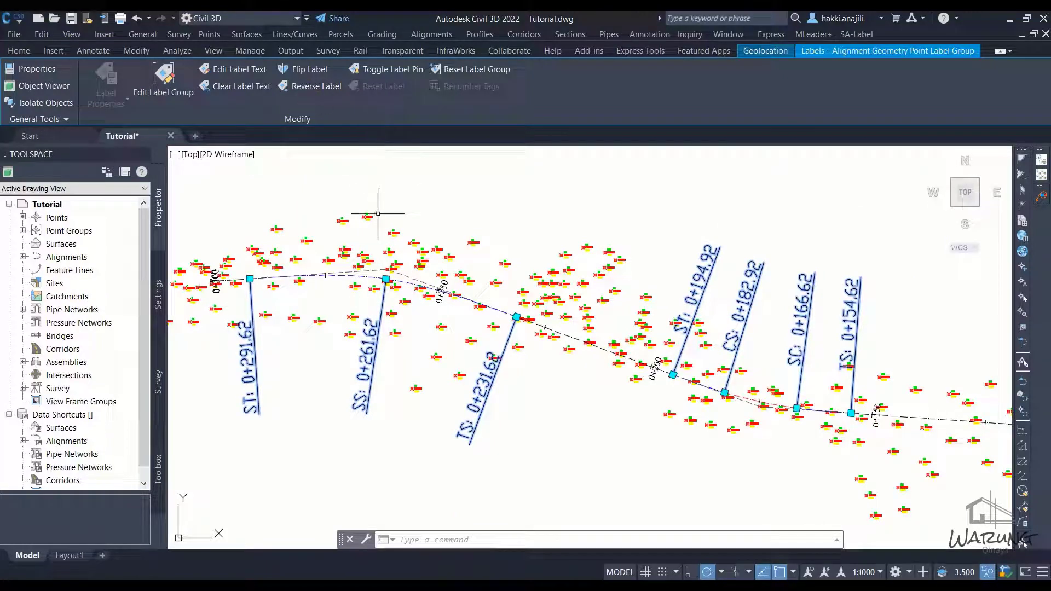
key(Escape)
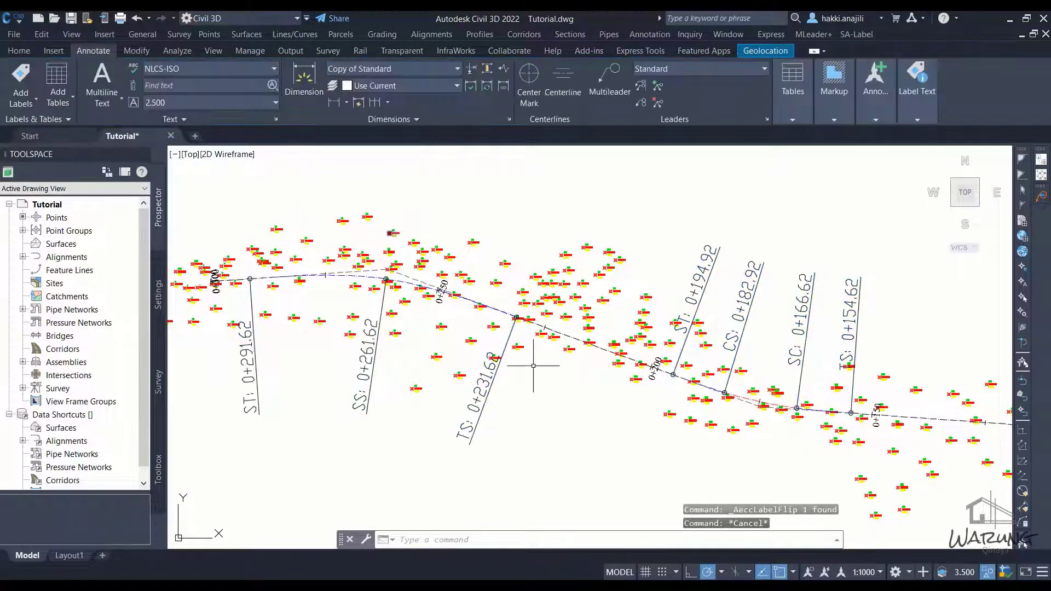
click(572, 341)
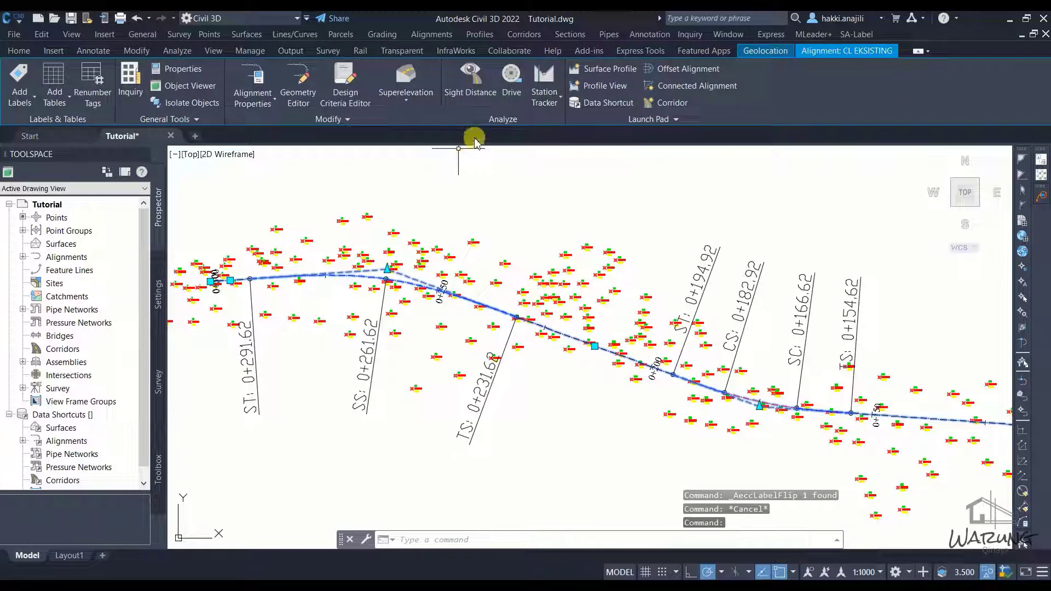
Shorten spirals 6.1 and 6.2 of the spiral-spiral to 20 m in the Sub-entity Grid View.
click(298, 82)
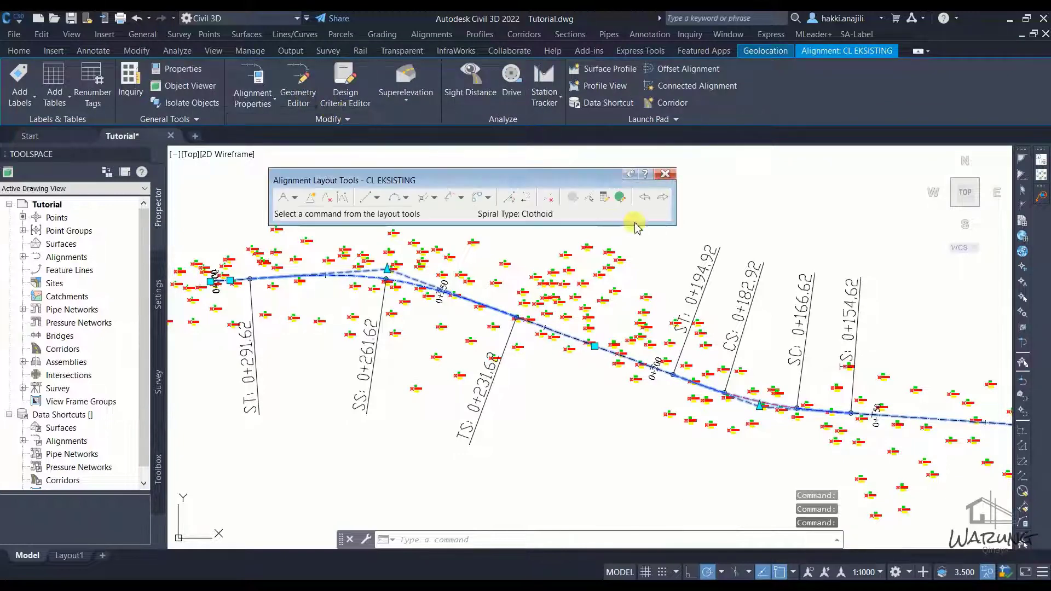
click(622, 198)
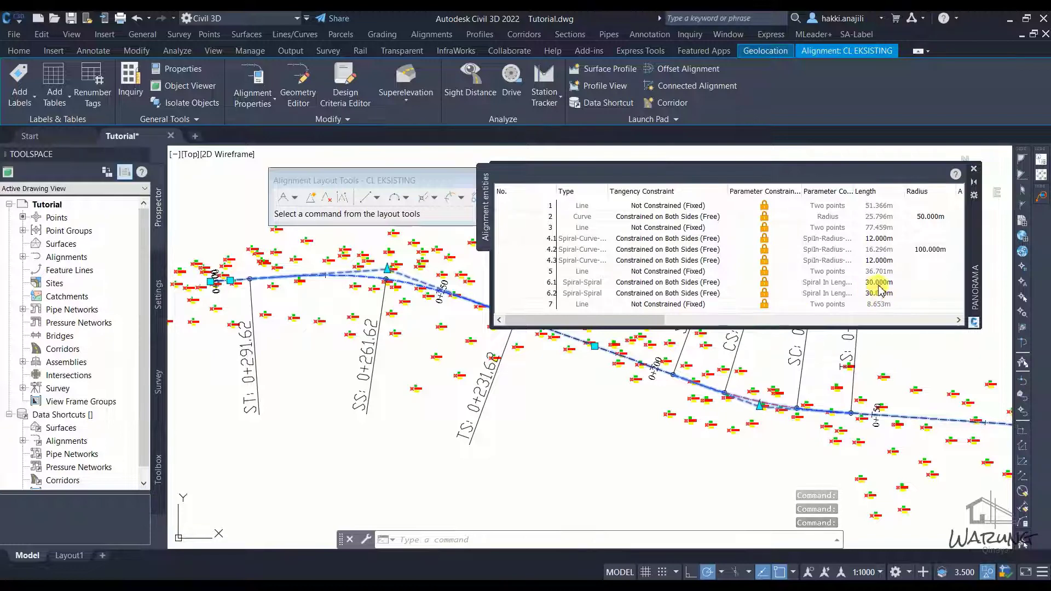
click(878, 283)
text(20)
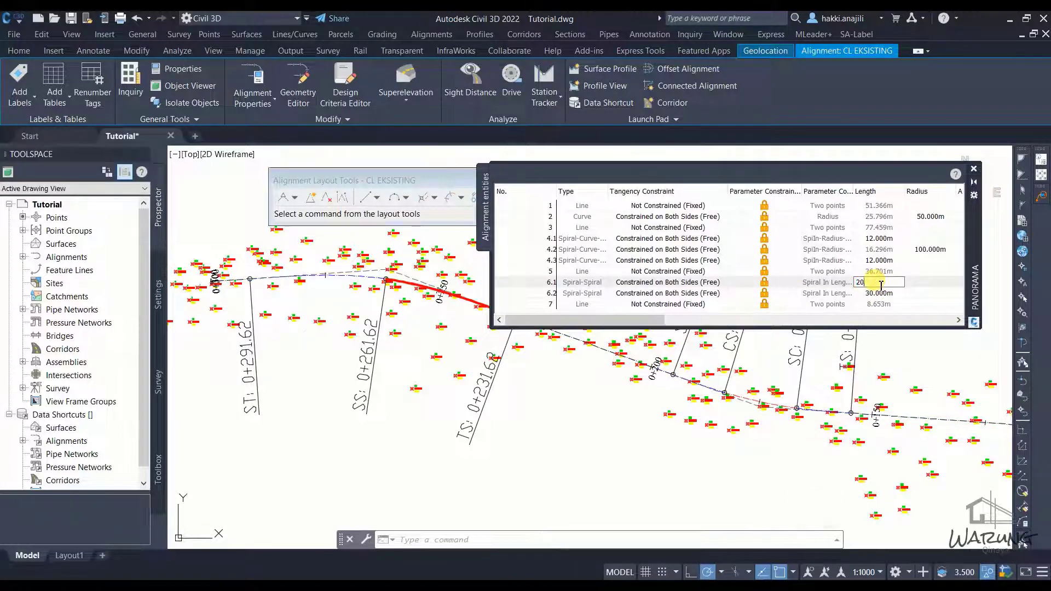
key(Return)
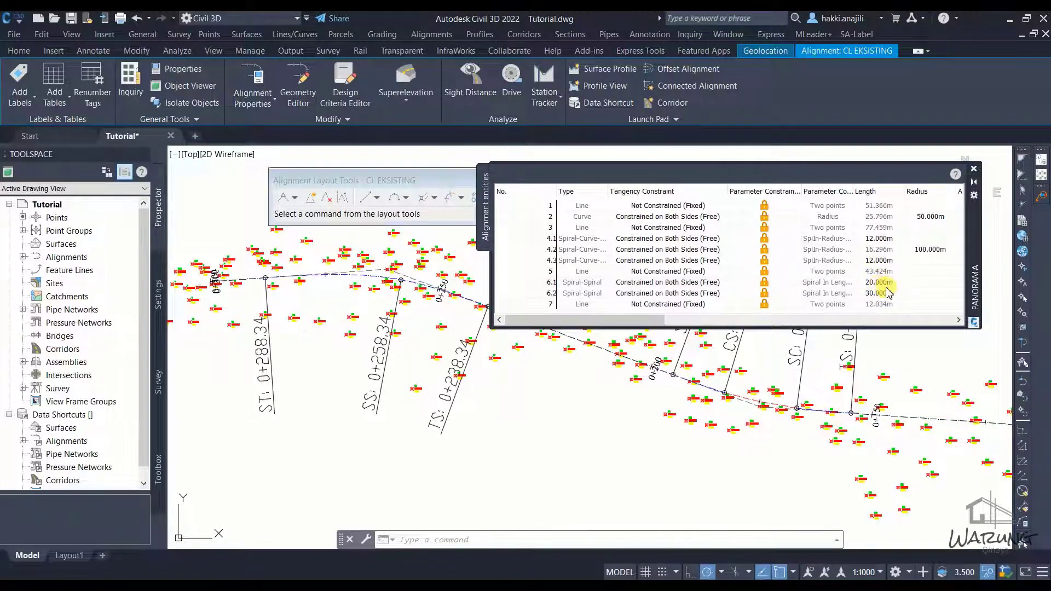
double_click(878, 293)
text(20)
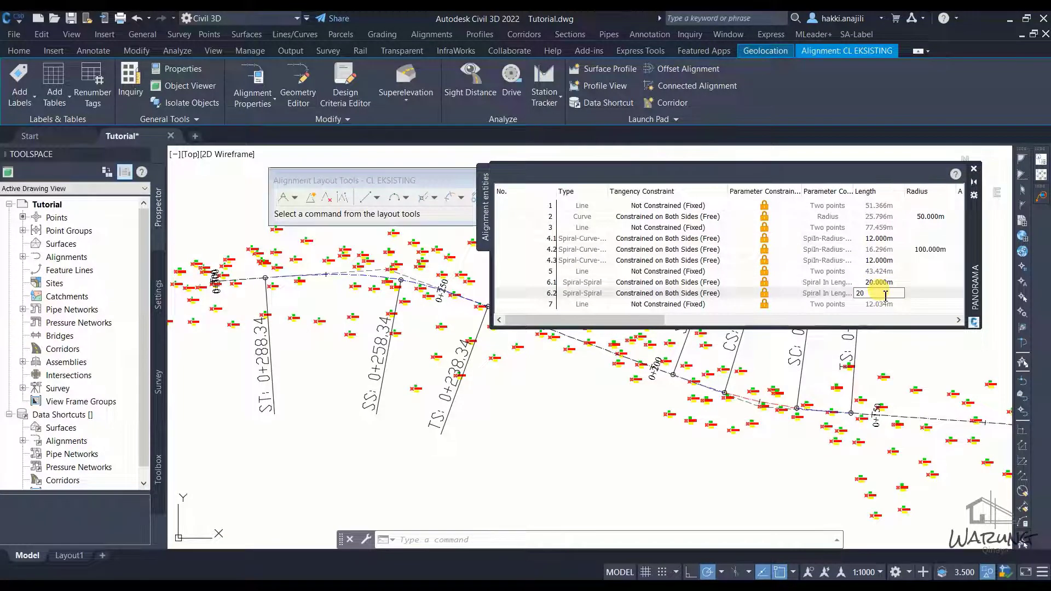
key(Return)
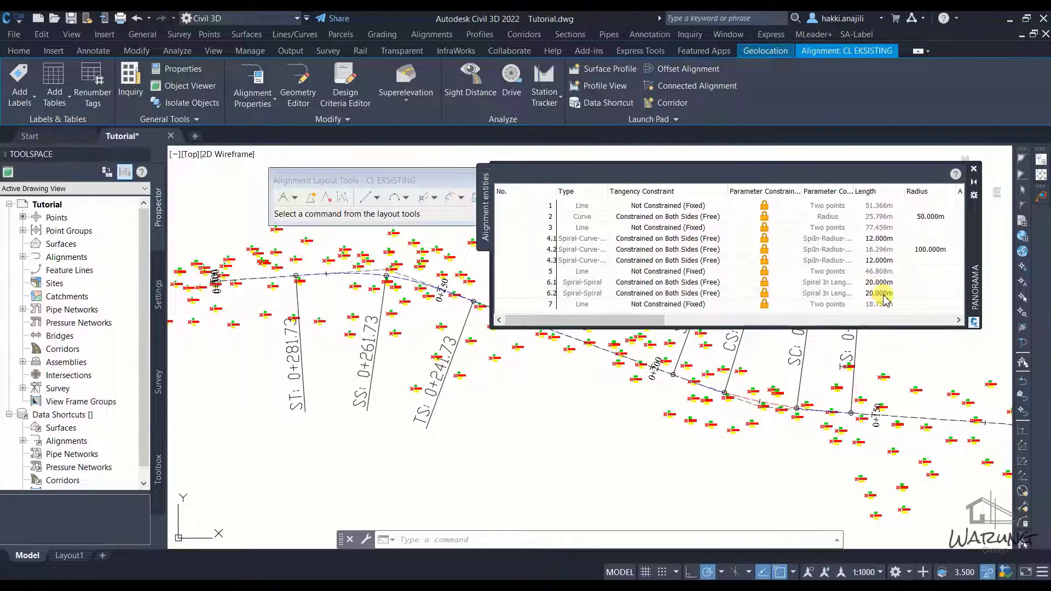
click(973, 169)
key(Escape)
key(Escape)
Increase the first fillet curve's radius from 50 m to 100 m.
scroll(514, 366, down, 10)
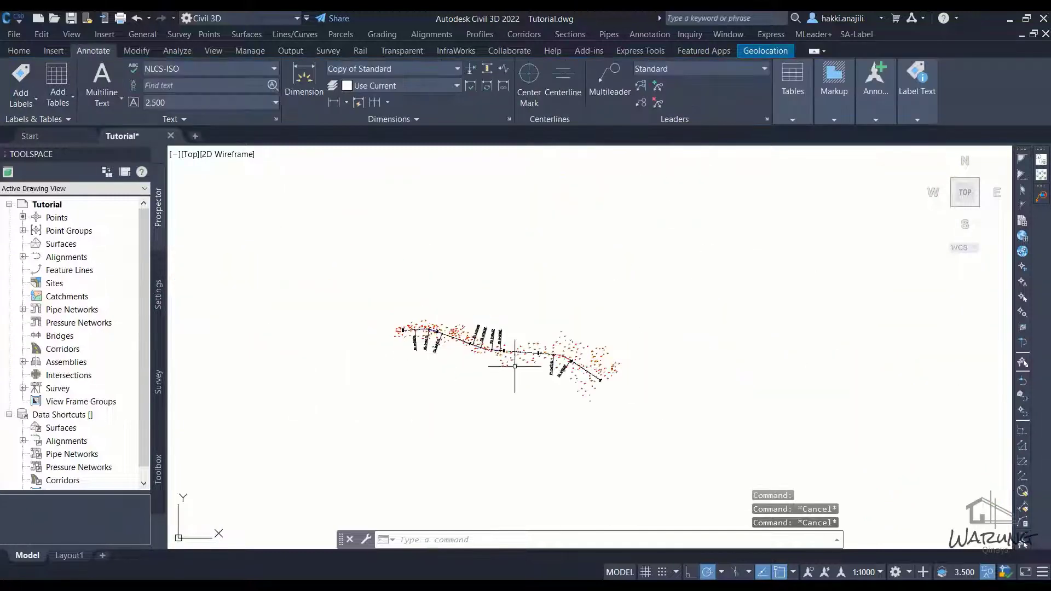
scroll(514, 366, up, 3)
scroll(614, 370, up, 2)
scroll(613, 350, up, 2)
scroll(610, 318, up, 2)
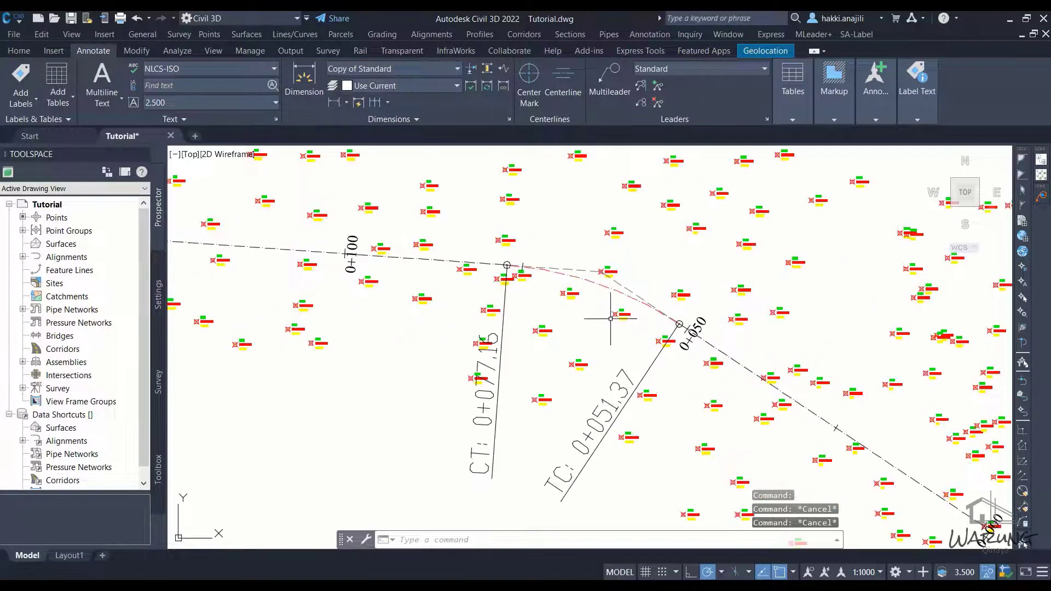
click(600, 272)
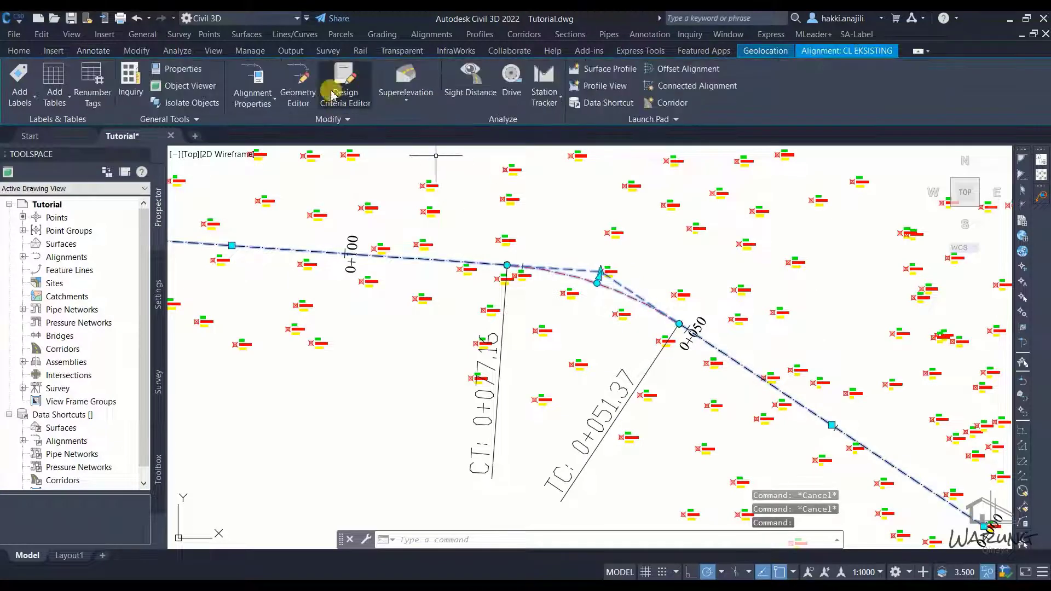
click(298, 85)
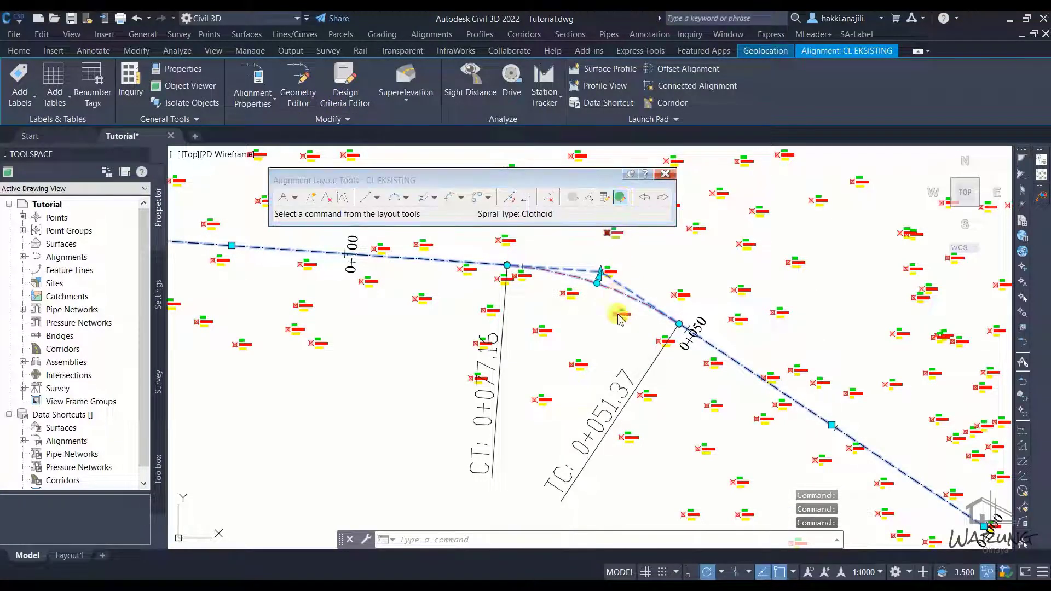
click(933, 218)
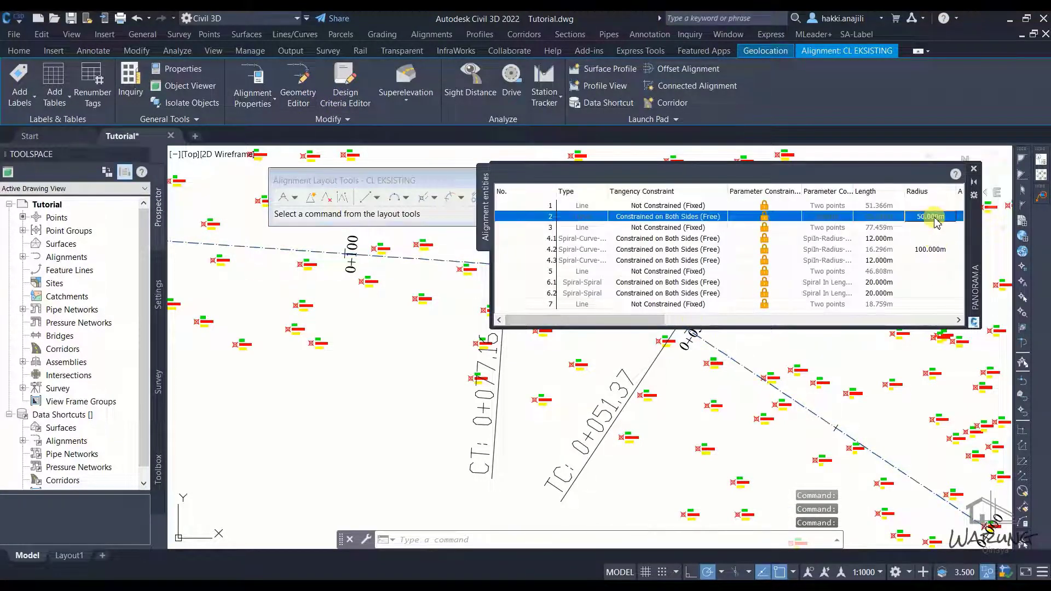
text(100)
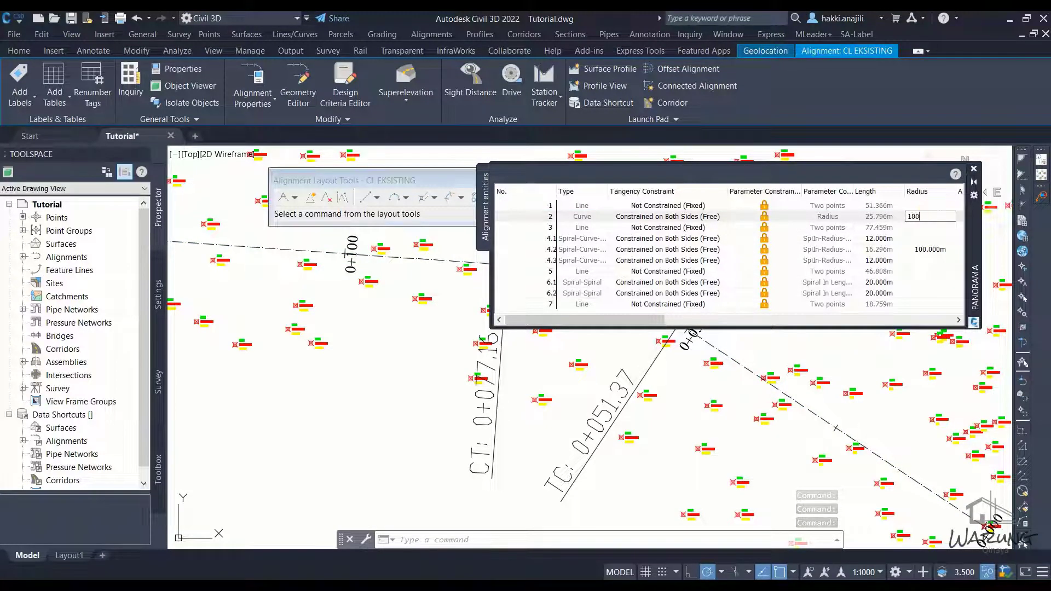
key(Return)
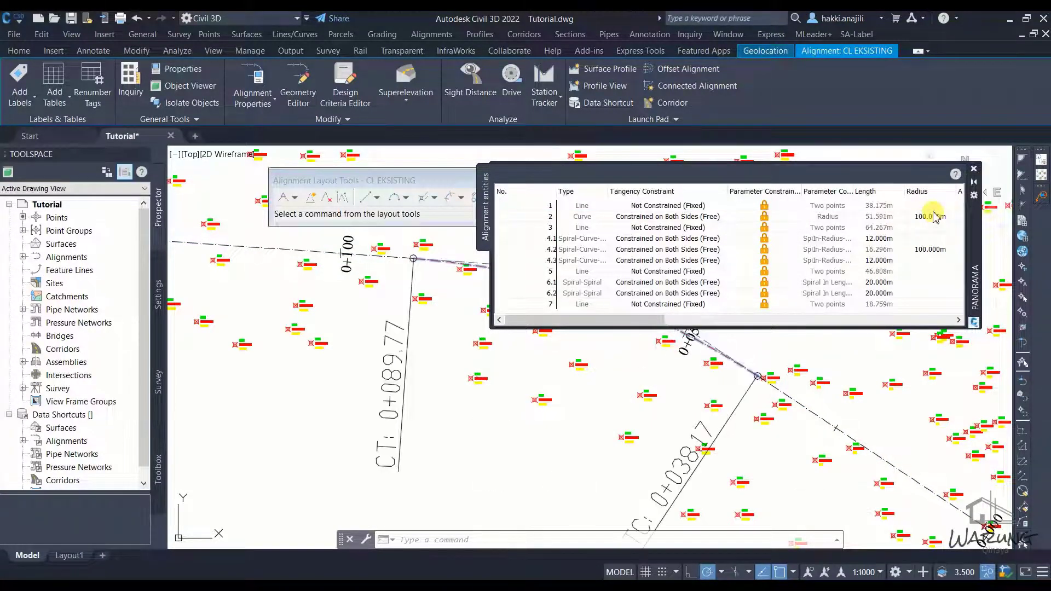
click(973, 169)
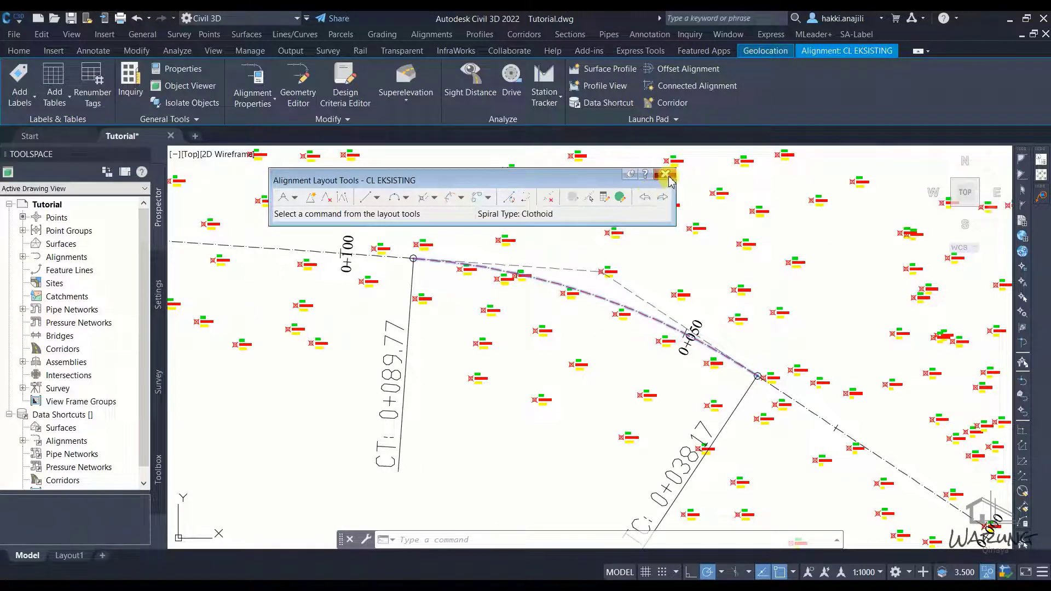
click(664, 175)
scroll(620, 360, down, 5)
middle_drag(621, 360, 684, 362)
scroll(606, 417, down, 5)
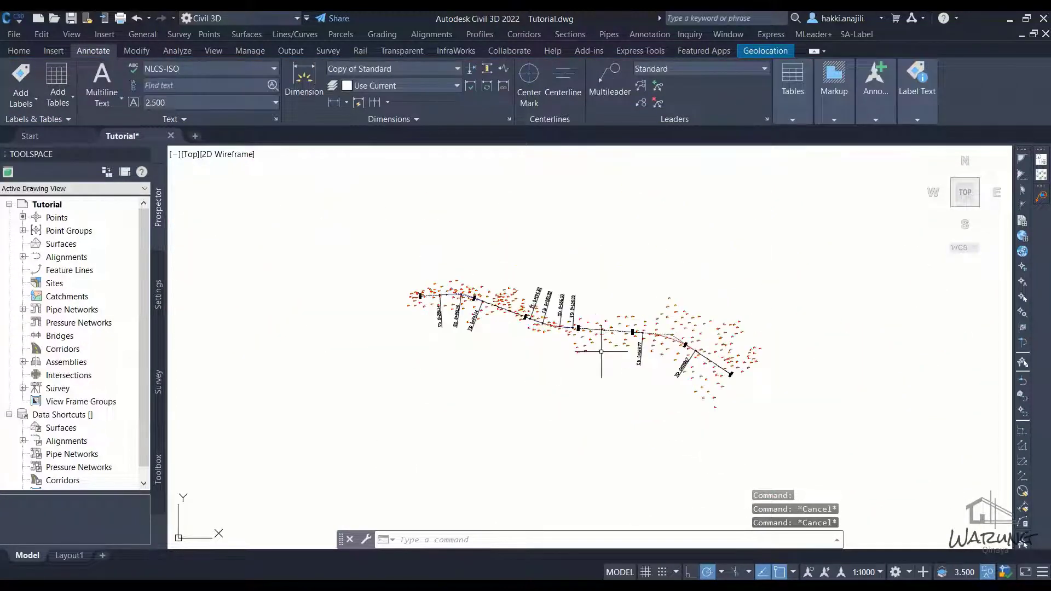
scroll(569, 328, up, 5)
middle_drag(492, 306, 534, 324)
click(578, 411)
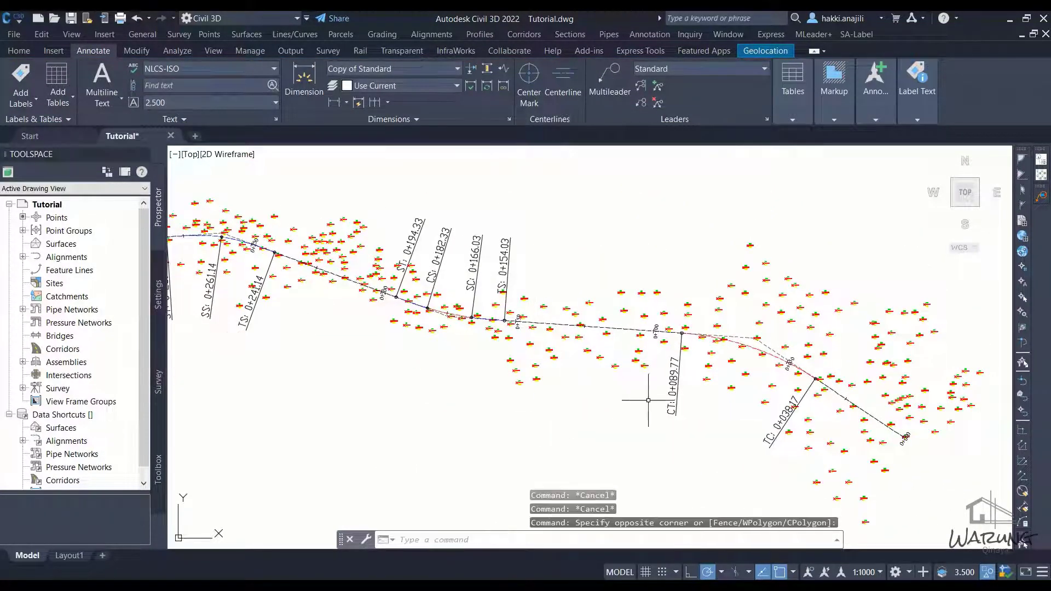
middle_drag(633, 399, 601, 372)
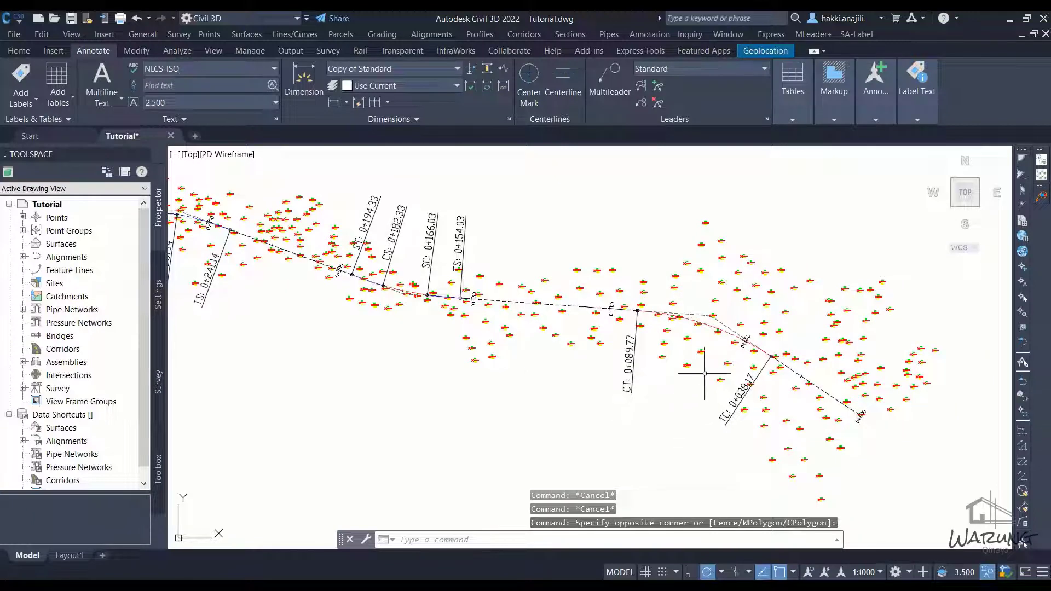
middle_drag(517, 375, 614, 391)
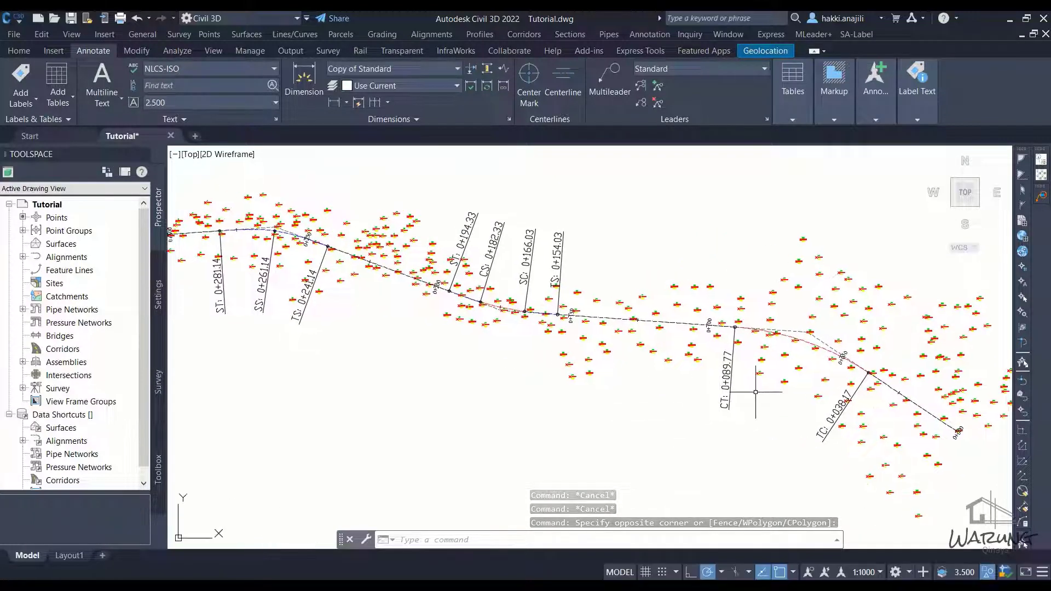
middle_drag(755, 391, 826, 395)
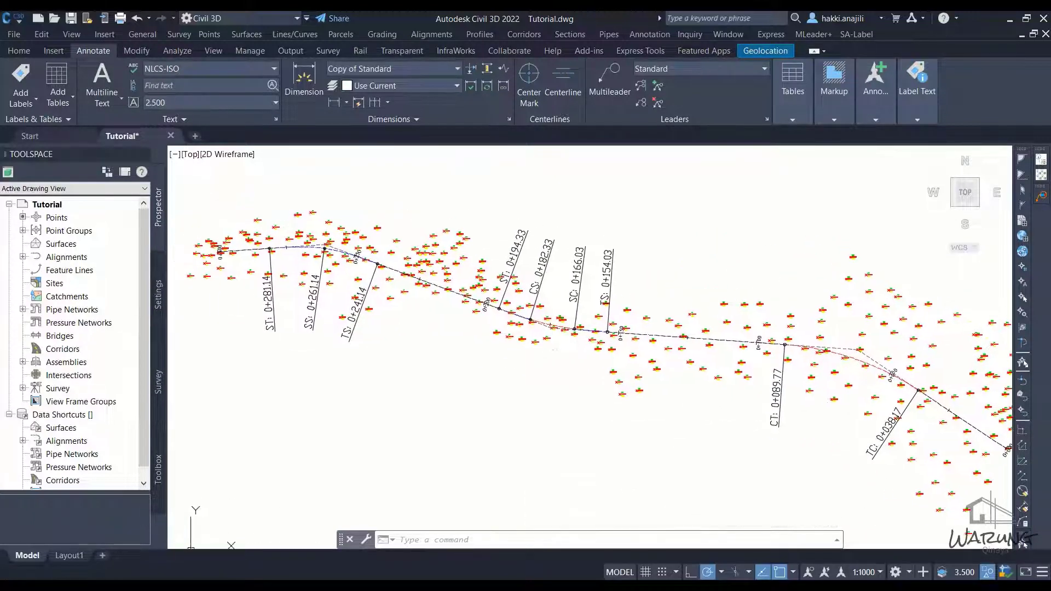
scroll(550, 304, up, 3)
scroll(673, 346, down, 3)
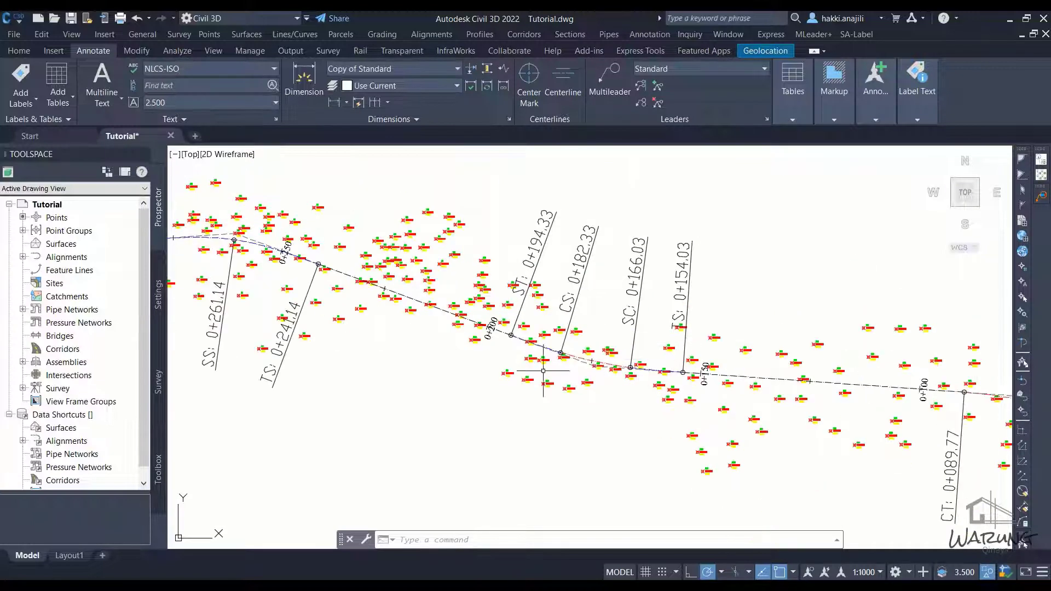
middle_drag(528, 352, 497, 351)
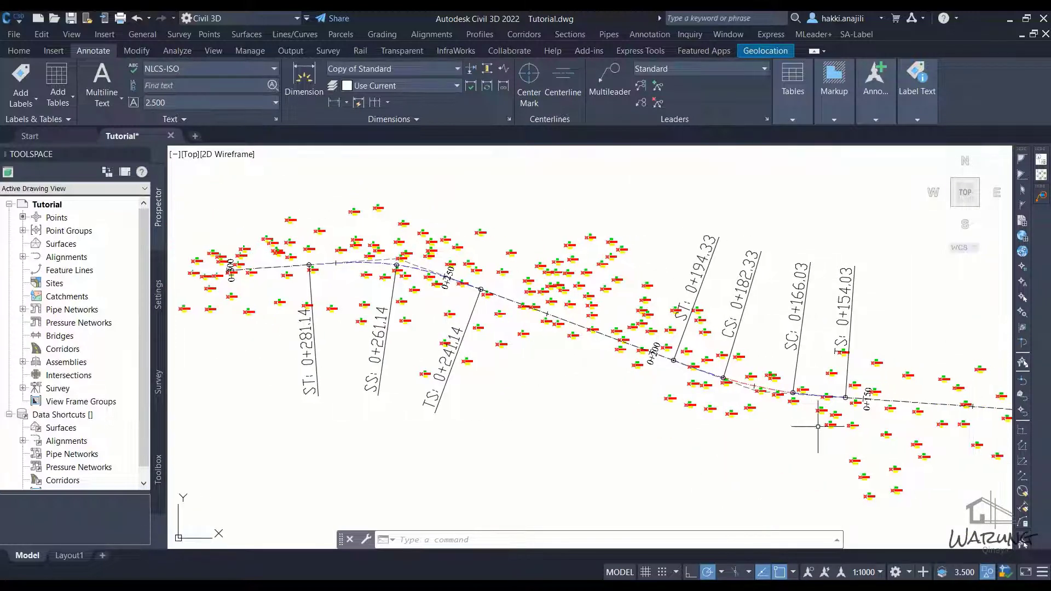
middle_drag(817, 426, 489, 334)
scroll(432, 352, down, 4)
middle_drag(432, 351, 535, 356)
scroll(499, 341, up, 2)
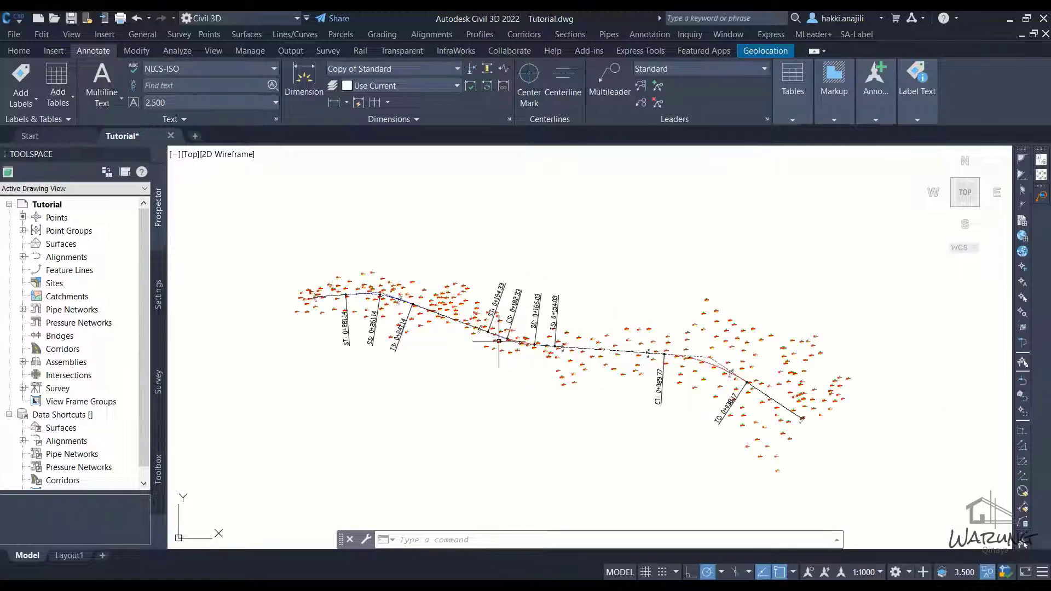
middle_drag(591, 383, 563, 381)
scroll(452, 355, up, 2)
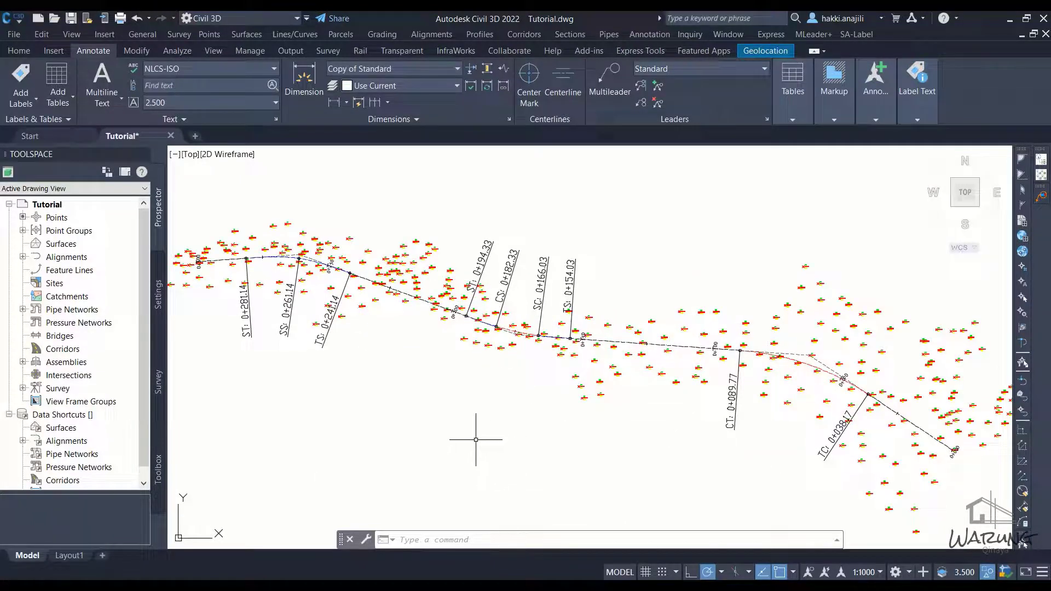
click(516, 399)
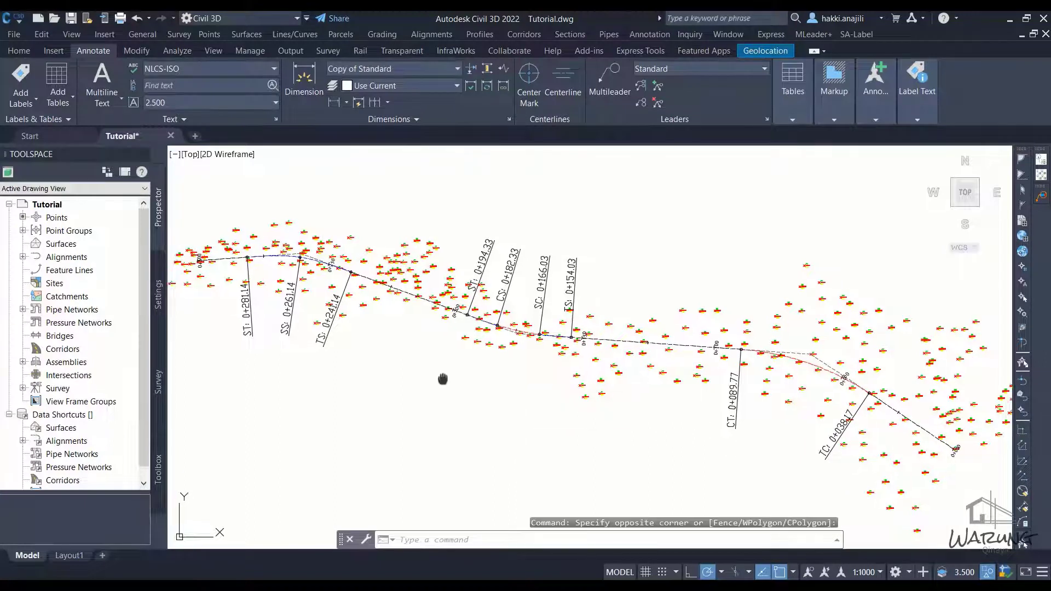
middle_drag(446, 439, 460, 442)
middle_drag(524, 407, 520, 402)
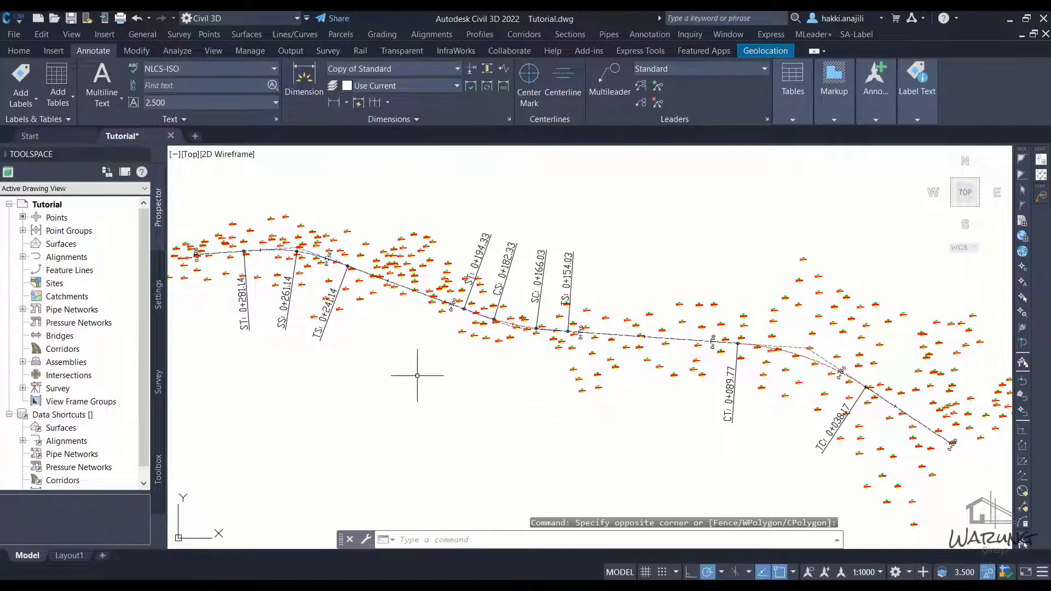
middle_drag(418, 364, 436, 371)
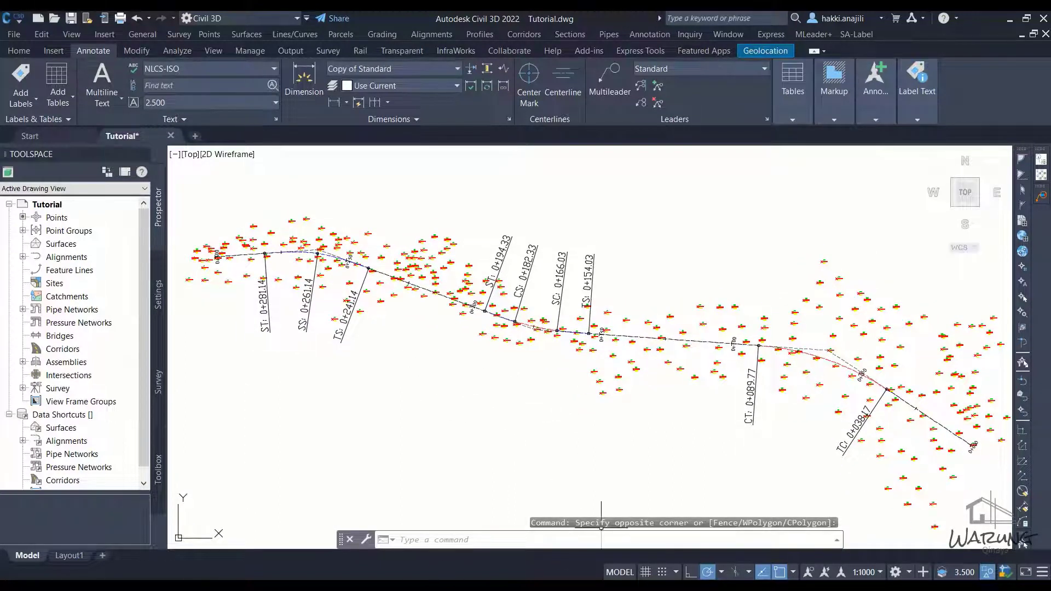